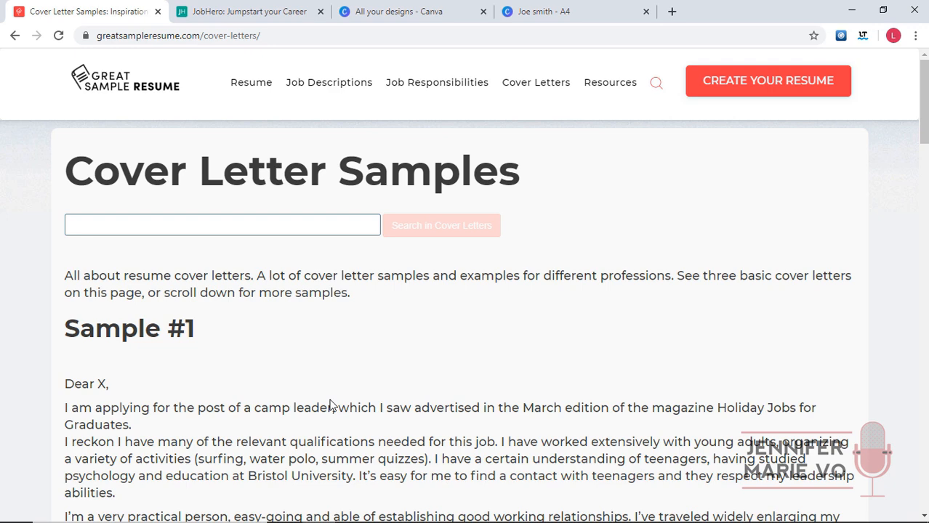
Search the Great Sample Resume cover letter samples for 'Transcriptionist'.
{"action": "scroll", "coordinate": [334, 409], "scroll_direction": "down", "scroll_amount": 2}
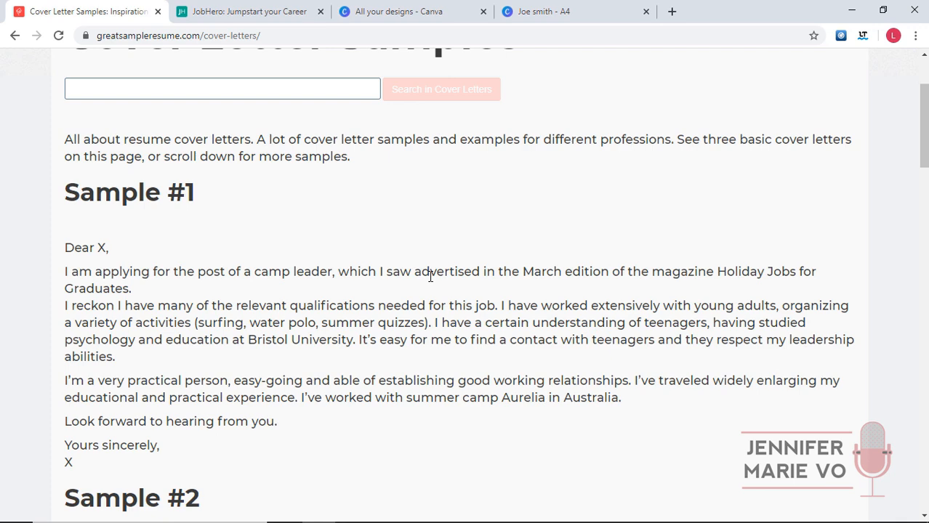
{"action": "scroll", "coordinate": [430, 276], "scroll_direction": "up", "scroll_amount": 2}
{"action": "left_click", "coordinate": [334, 225]}
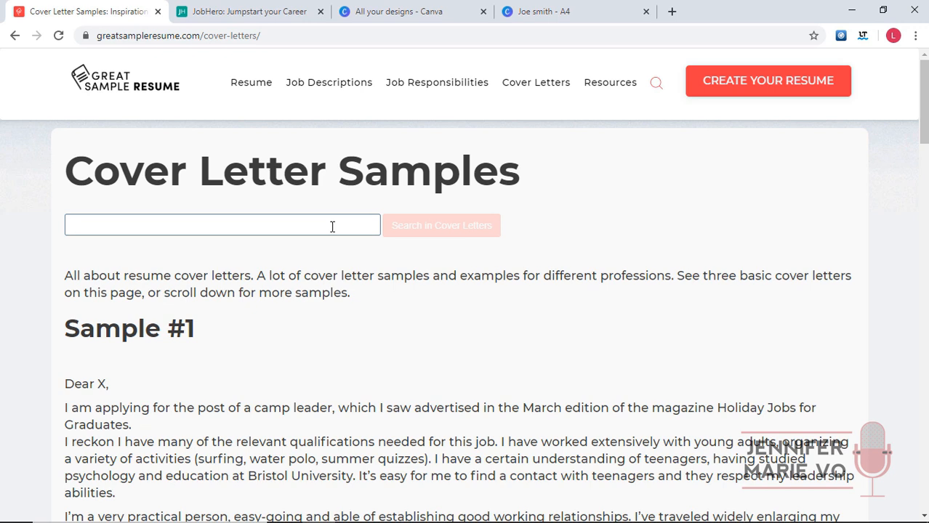
{"action": "type", "text": "Transcriptionist"}
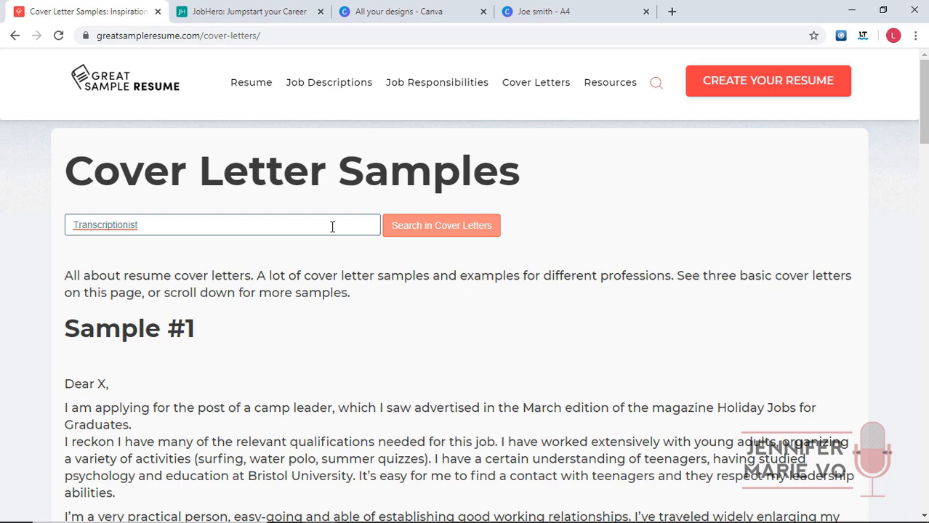
{"action": "left_click", "coordinate": [438, 227]}
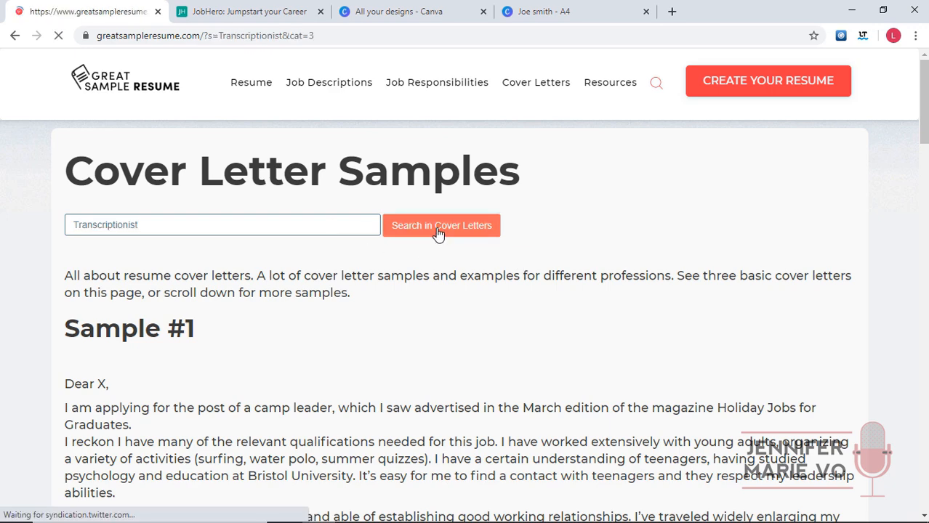
Open the Transcriptionist Cover Letter sample and read down to its sign-off.
{"action": "scroll", "coordinate": [472, 240], "scroll_direction": "down", "scroll_amount": 1}
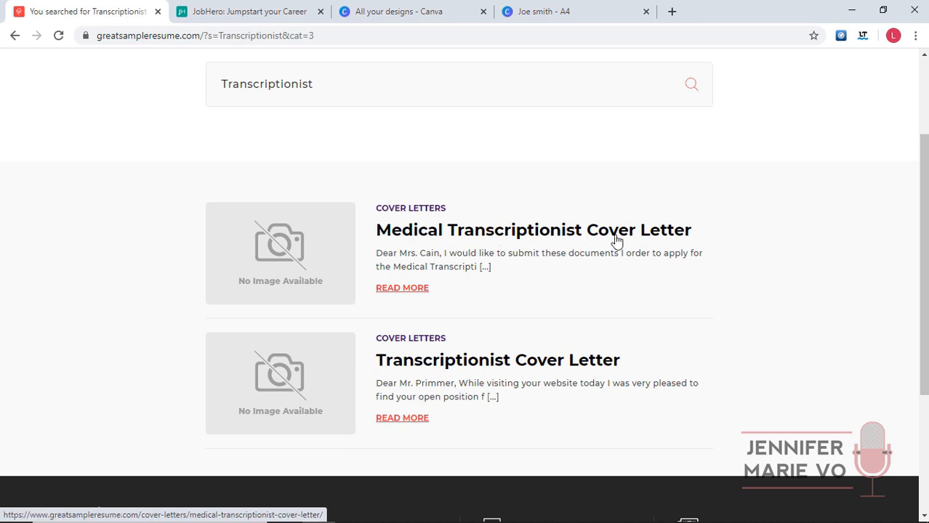
{"action": "left_click", "coordinate": [415, 363]}
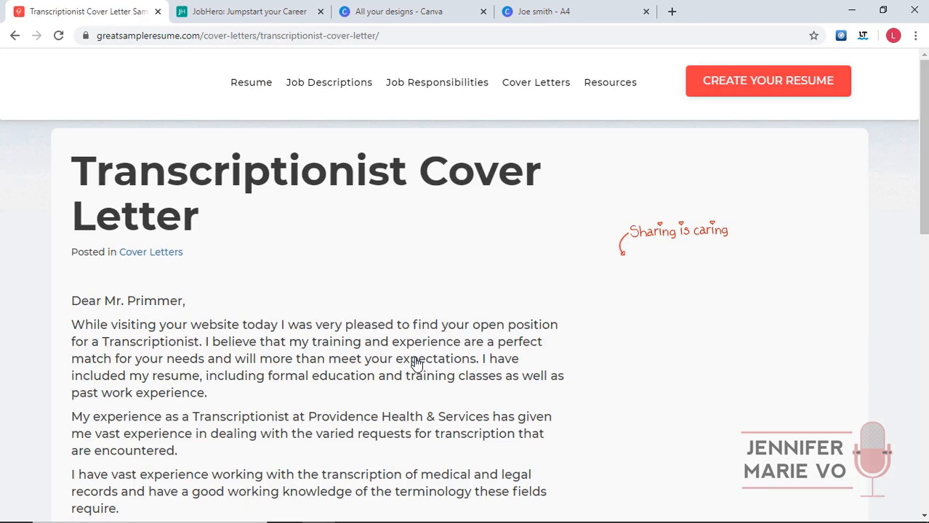
{"action": "scroll", "coordinate": [415, 363], "scroll_direction": "down", "scroll_amount": 2}
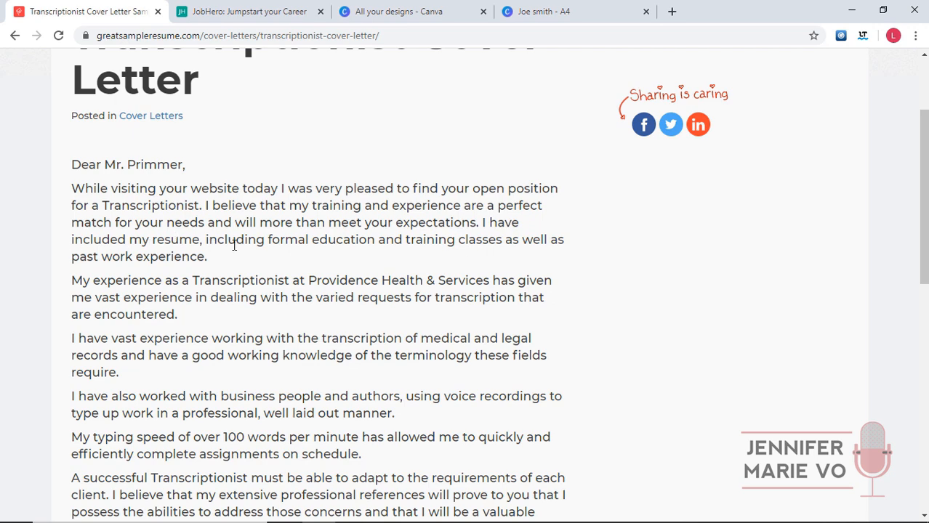
{"action": "scroll", "coordinate": [143, 247], "scroll_direction": "down", "scroll_amount": 2}
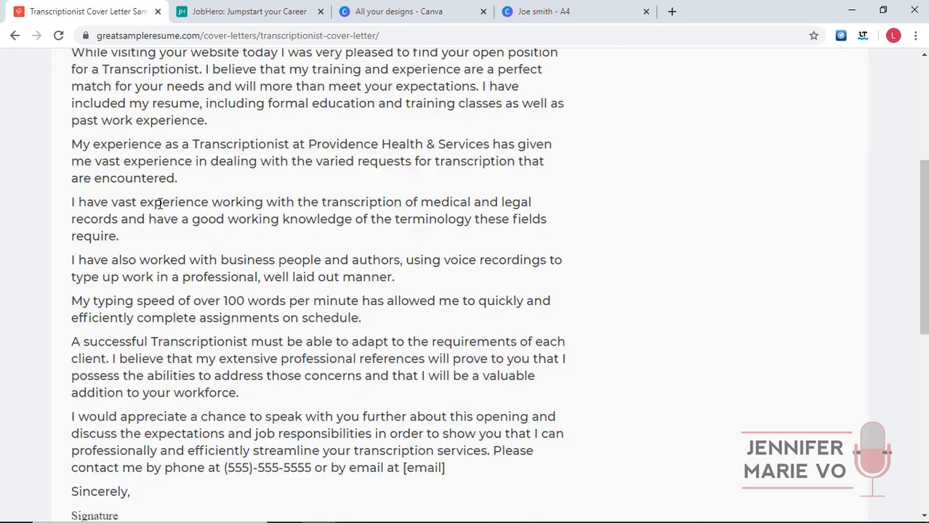
{"action": "scroll", "coordinate": [314, 431], "scroll_direction": "down", "scroll_amount": 1}
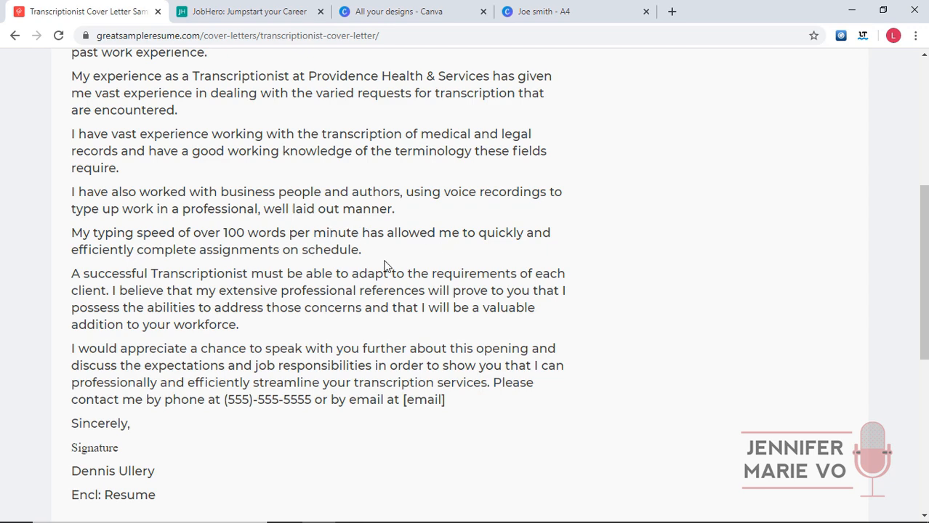
{"action": "scroll", "coordinate": [305, 421], "scroll_direction": "down", "scroll_amount": 1}
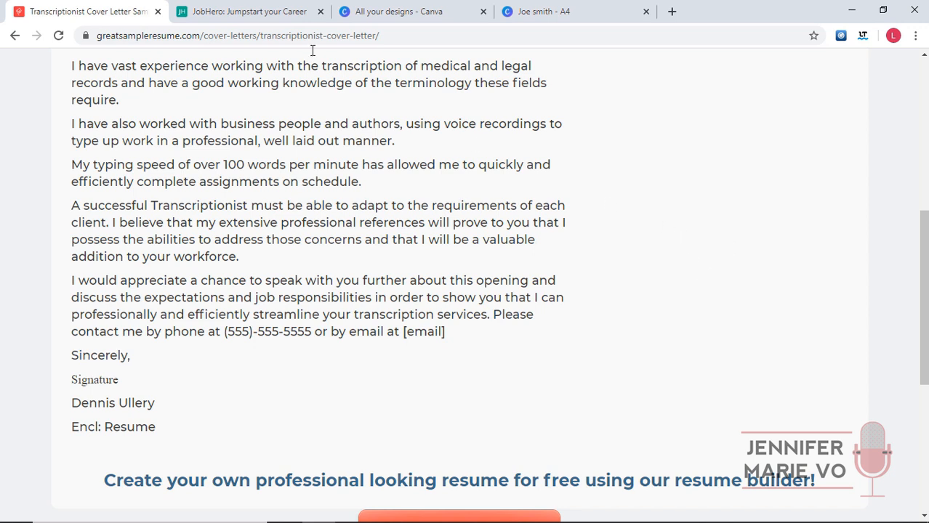
Return to JobHero and start a new letter in the Cover Letter Builder.
{"action": "left_click", "coordinate": [218, 8]}
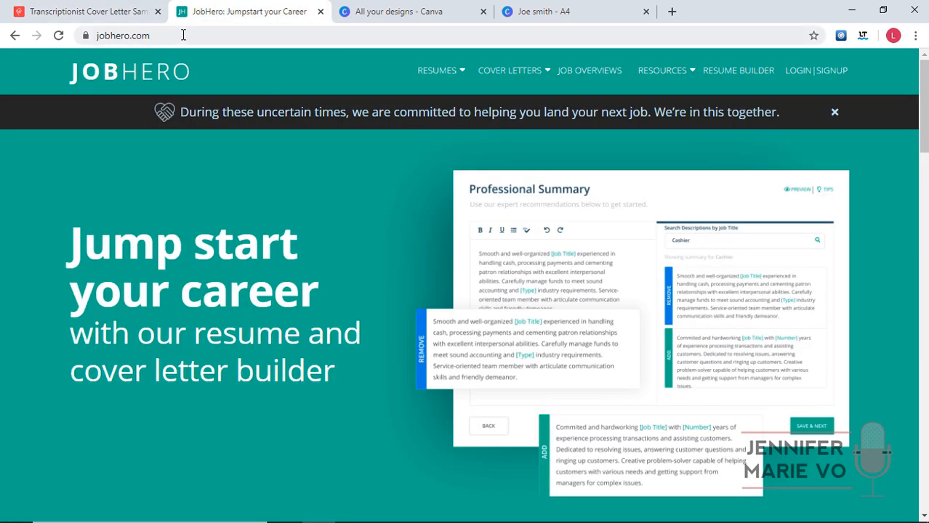
{"action": "mouse_move", "coordinate": [530, 76]}
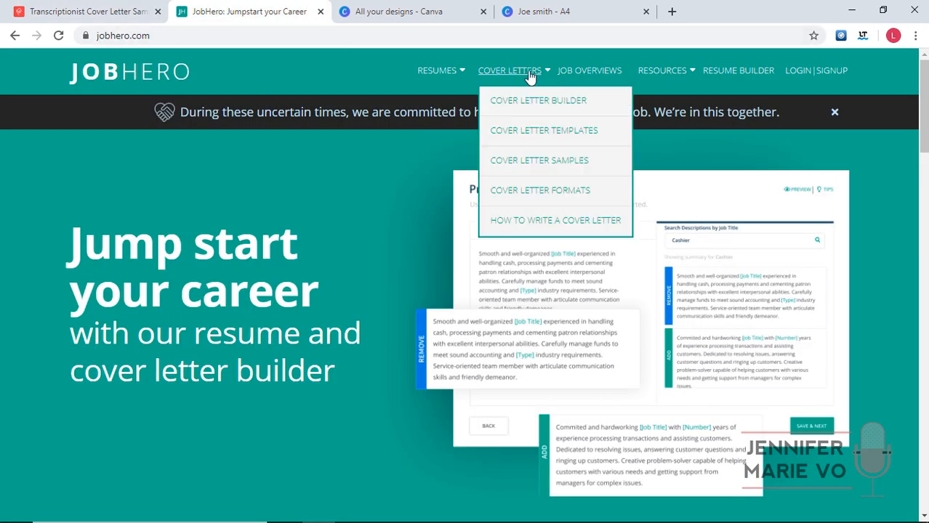
{"action": "left_click", "coordinate": [557, 105]}
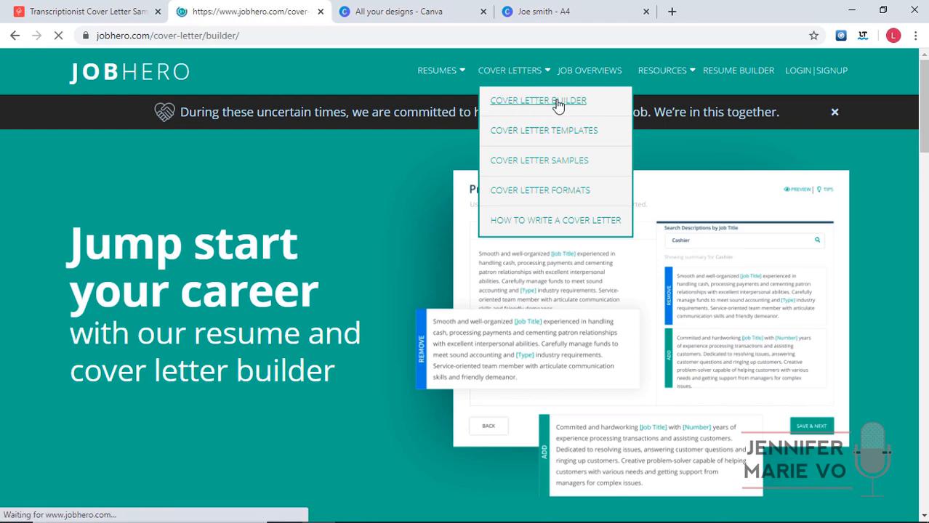
{"action": "scroll", "coordinate": [476, 218], "scroll_direction": "down", "scroll_amount": 10}
{"action": "scroll", "coordinate": [476, 218], "scroll_direction": "down", "scroll_amount": 8}
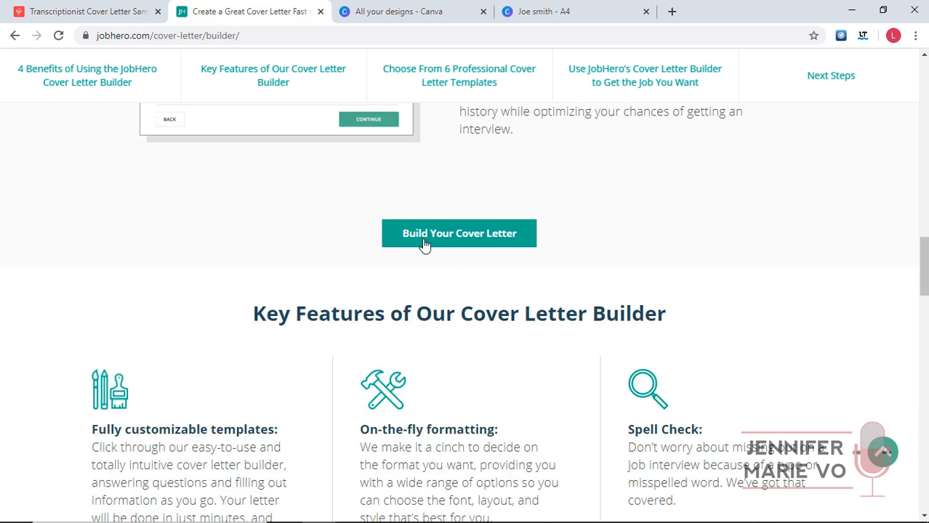
{"action": "left_click", "coordinate": [424, 244]}
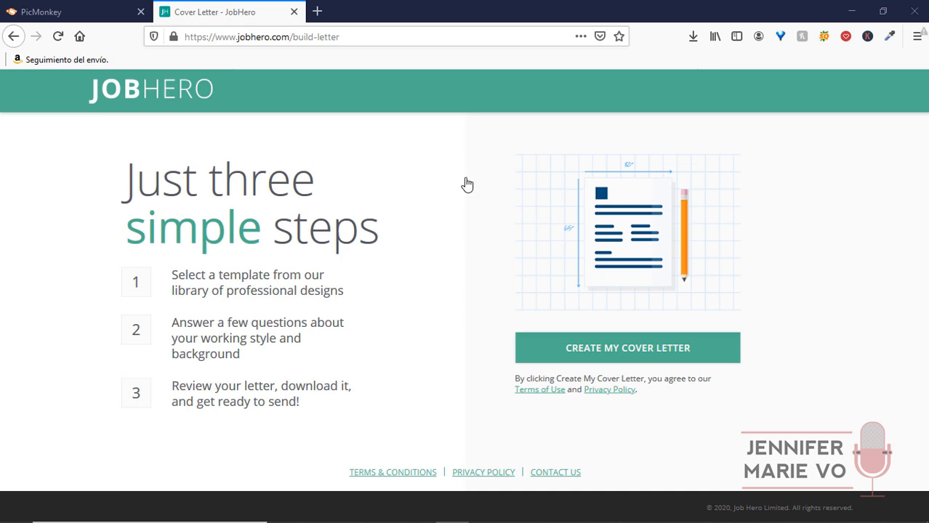
{"action": "left_click", "coordinate": [602, 350]}
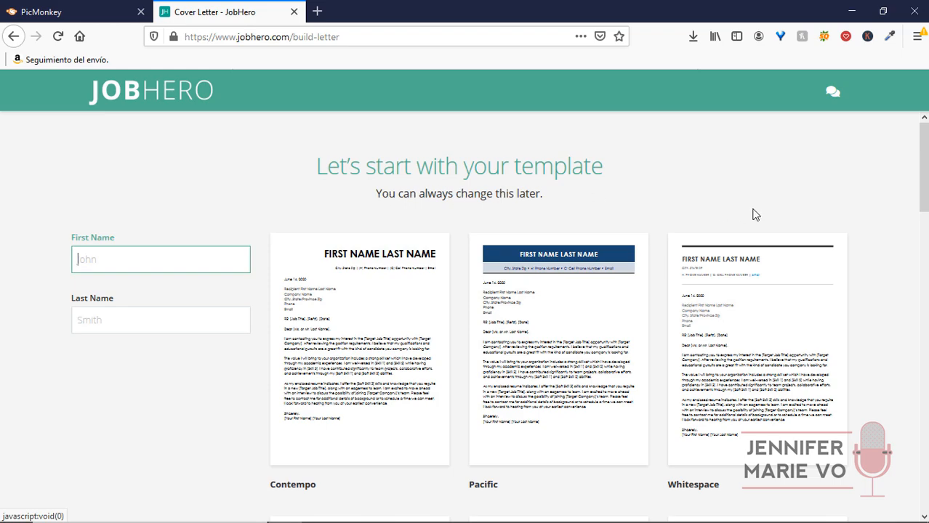
Enter the applicant's first and last name on the template-selection page.
{"action": "scroll", "coordinate": [743, 215], "scroll_direction": "down", "scroll_amount": 10}
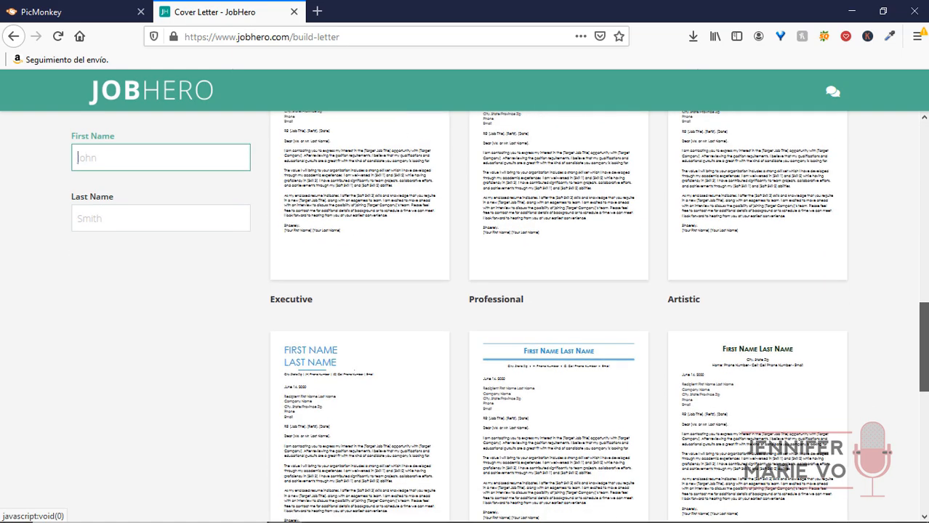
{"action": "scroll", "coordinate": [926, 488], "scroll_direction": "down", "scroll_amount": 7}
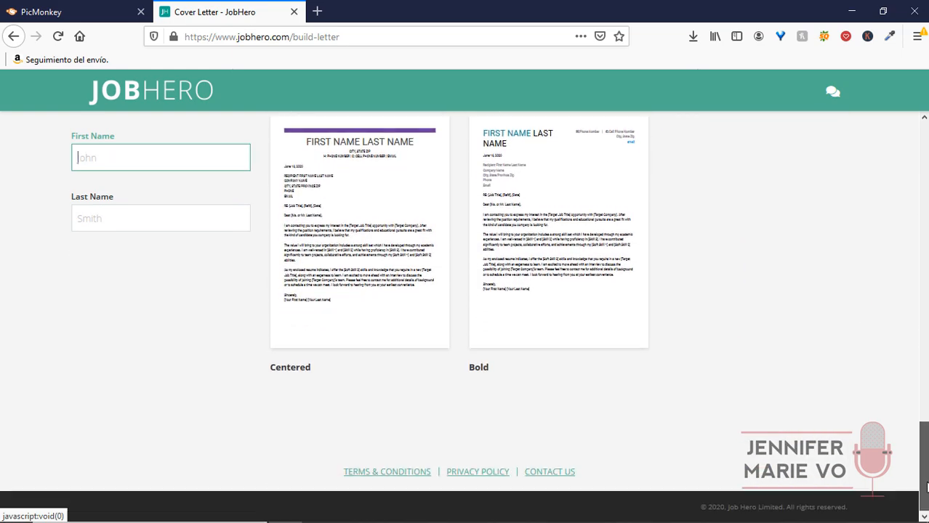
{"action": "scroll", "coordinate": [926, 489], "scroll_direction": "up", "scroll_amount": 12}
{"action": "scroll", "coordinate": [926, 488], "scroll_direction": "up", "scroll_amount": 5}
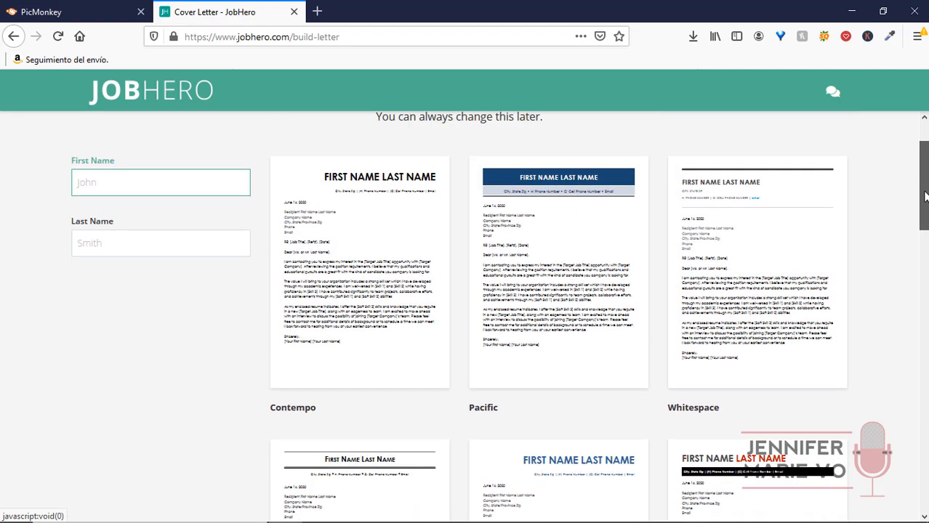
{"action": "scroll", "coordinate": [594, 208], "scroll_direction": "up", "scroll_amount": 2}
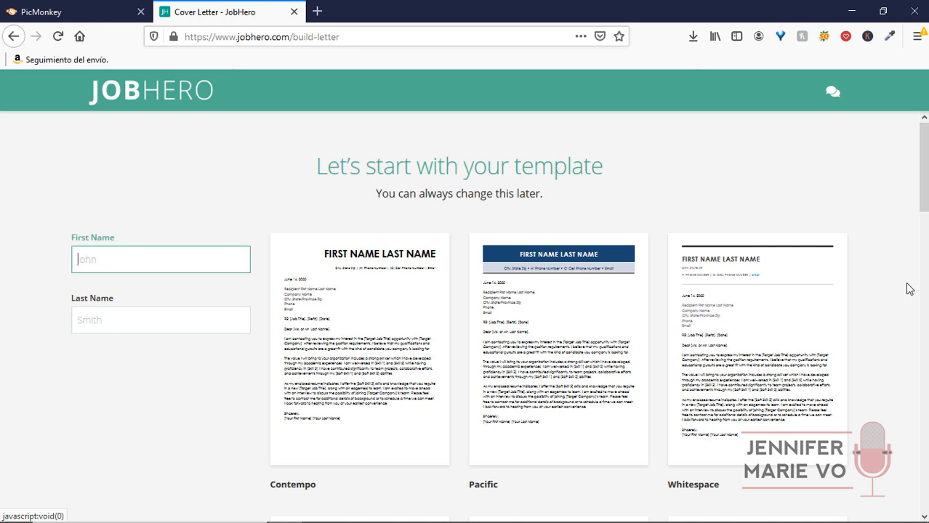
{"action": "mouse_move", "coordinate": [844, 315]}
{"action": "type", "text": "Joe"}
{"action": "key", "text": "Tab"}
{"action": "type", "text": "Smit"}
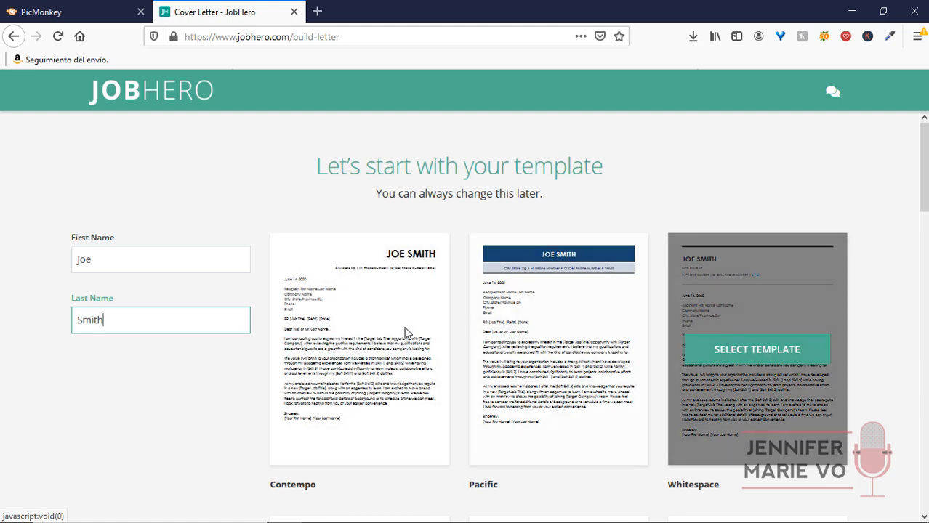
Pick a letter template and set the desired position to Transcriptionist.
{"action": "left_click", "coordinate": [396, 356]}
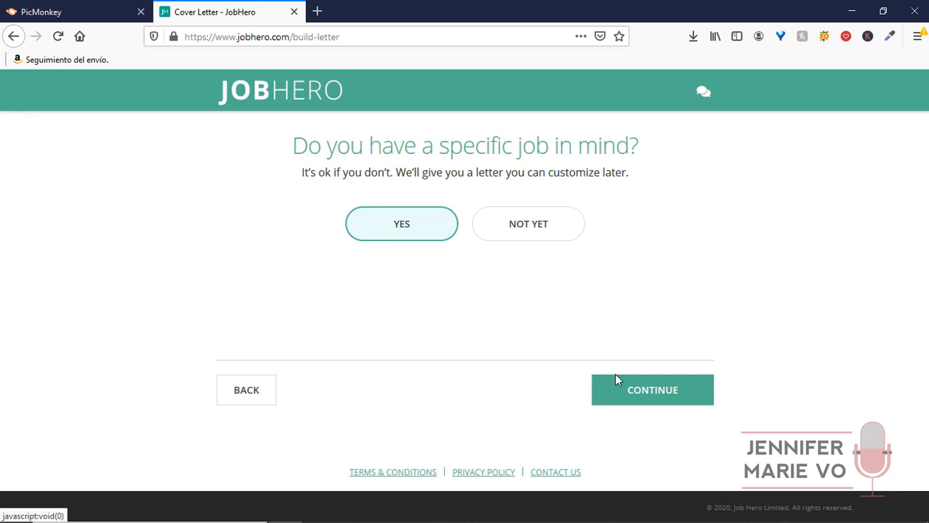
{"action": "left_click", "coordinate": [641, 393]}
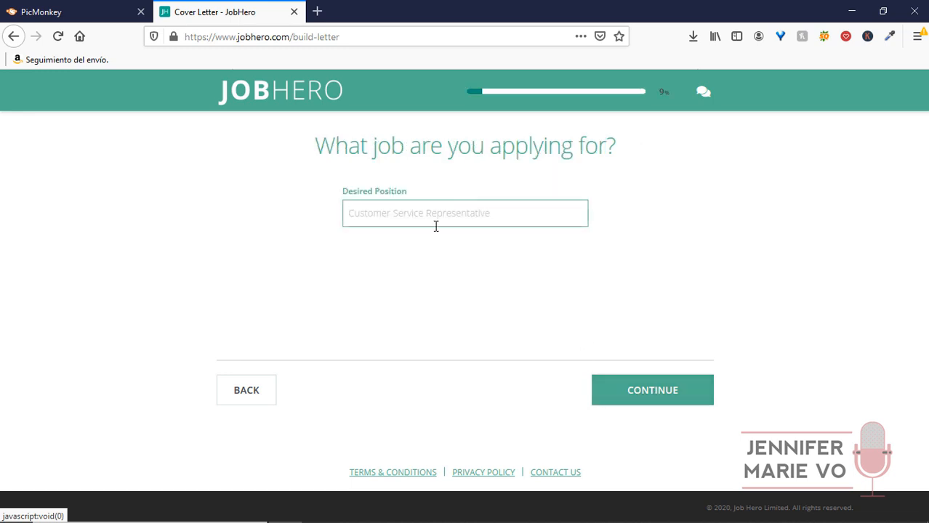
{"action": "type", "text": "Transcriptionist"}
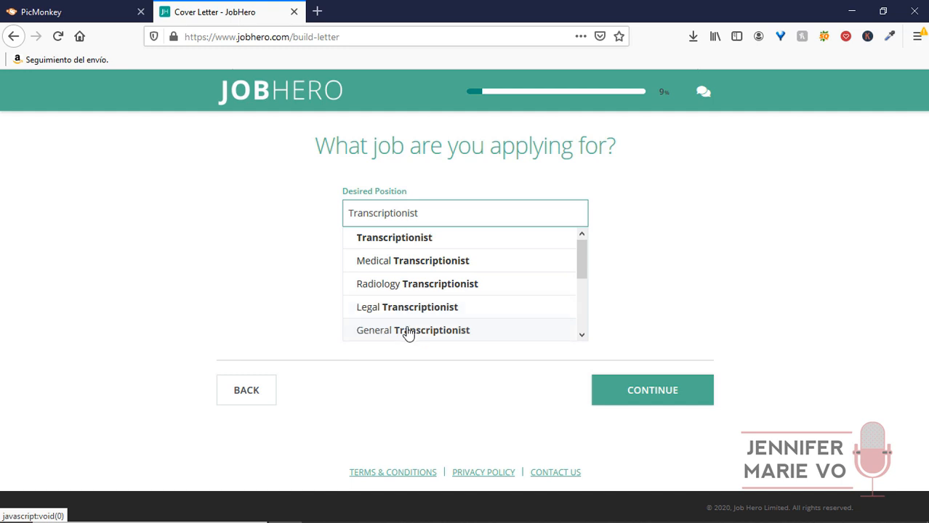
{"action": "scroll", "coordinate": [430, 285], "scroll_direction": "down", "scroll_amount": 3}
{"action": "scroll", "coordinate": [448, 294], "scroll_direction": "down", "scroll_amount": 1}
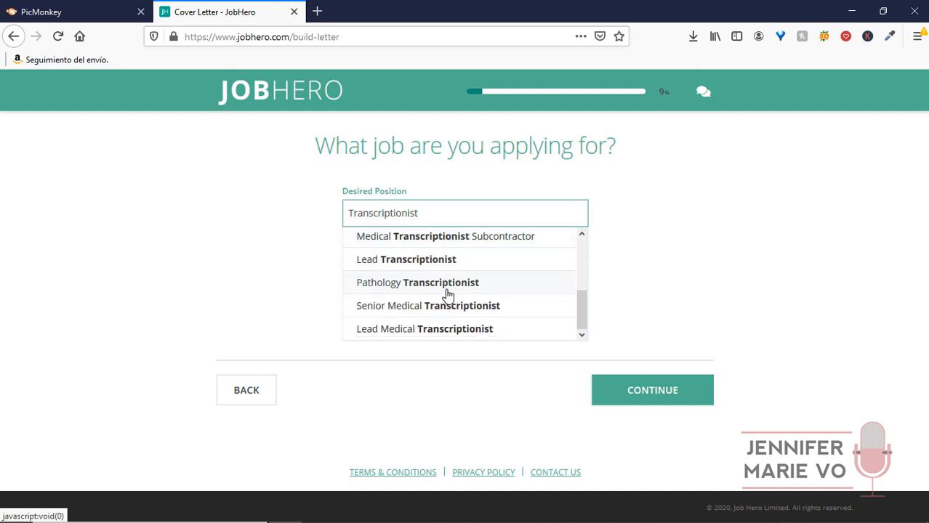
{"action": "scroll", "coordinate": [447, 292], "scroll_direction": "up", "scroll_amount": 4}
{"action": "left_click", "coordinate": [449, 249]}
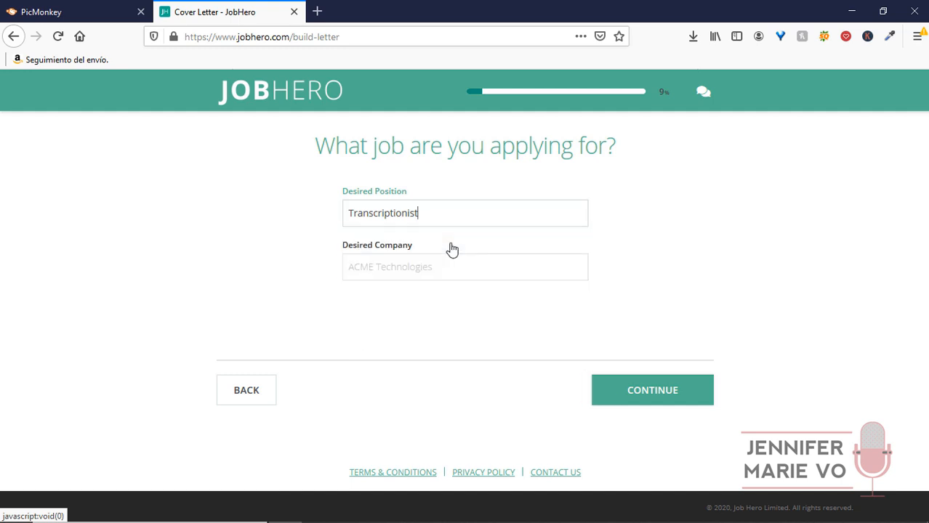
Enter Global Transcription Limited as the desired company and continue.
{"action": "left_click", "coordinate": [349, 262]}
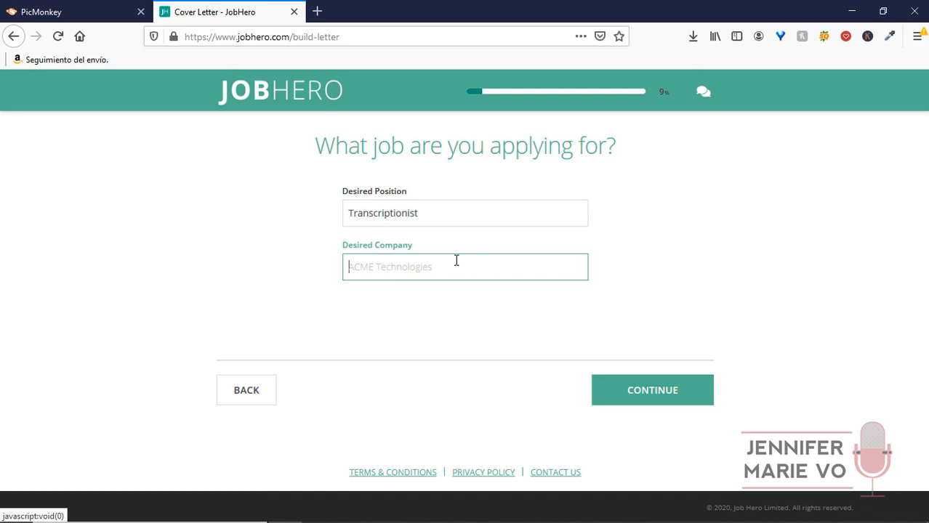
{"action": "type", "text": "Global"}
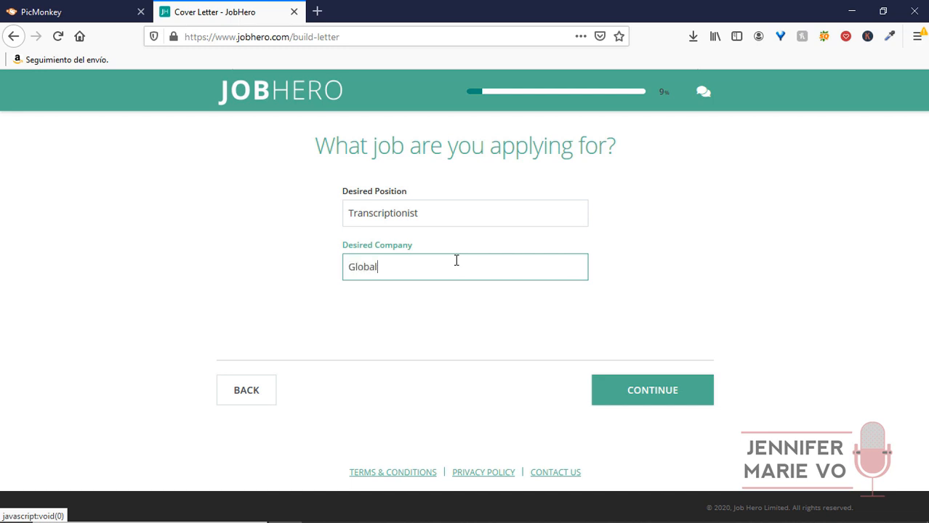
{"action": "type", "text": " Transcr"}
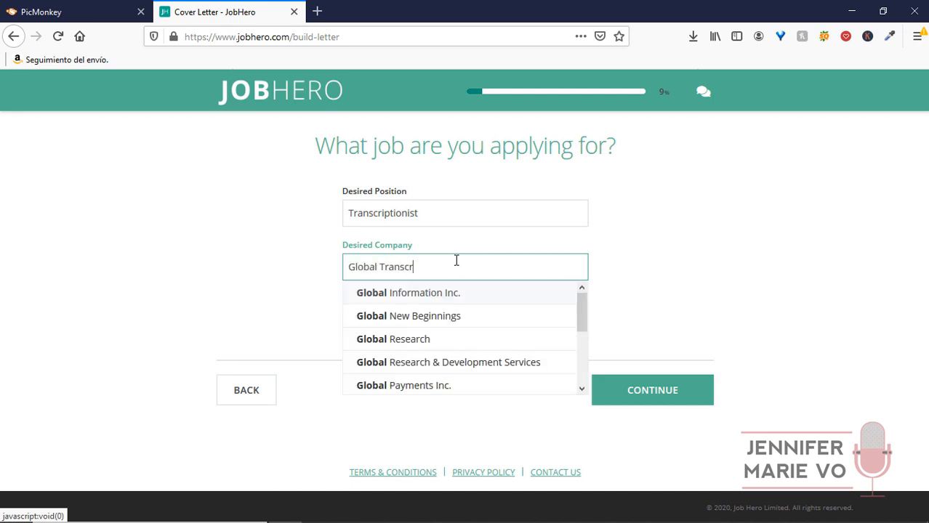
{"action": "type", "text": "iption Limited"}
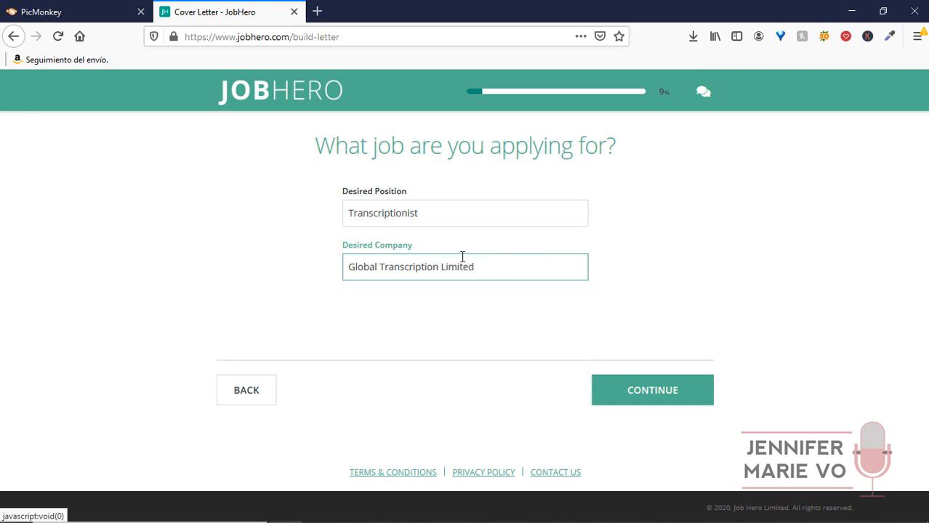
{"action": "left_click", "coordinate": [661, 395]}
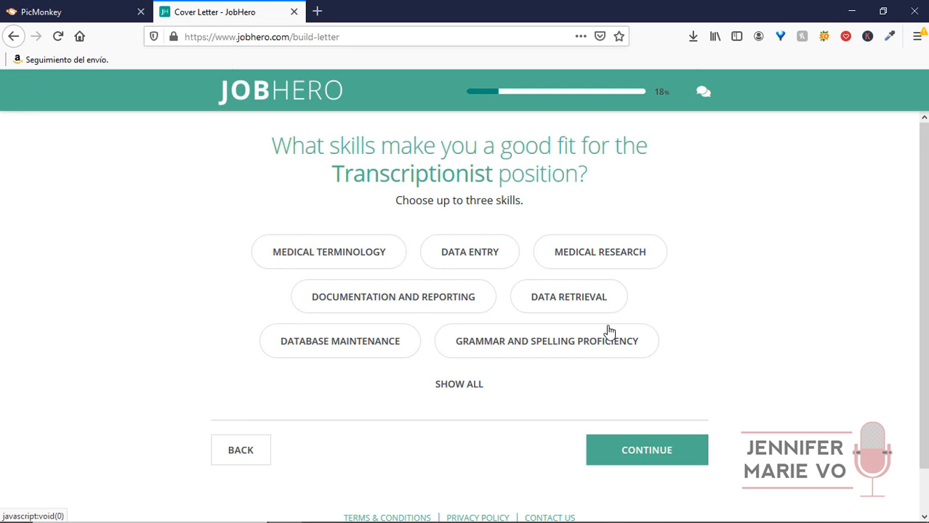
Choose the skills Transcription, Grammar and Spelling Proficiency, and Data Entry.
{"action": "left_click", "coordinate": [481, 389]}
{"action": "scroll", "coordinate": [714, 340], "scroll_direction": "down", "scroll_amount": 1}
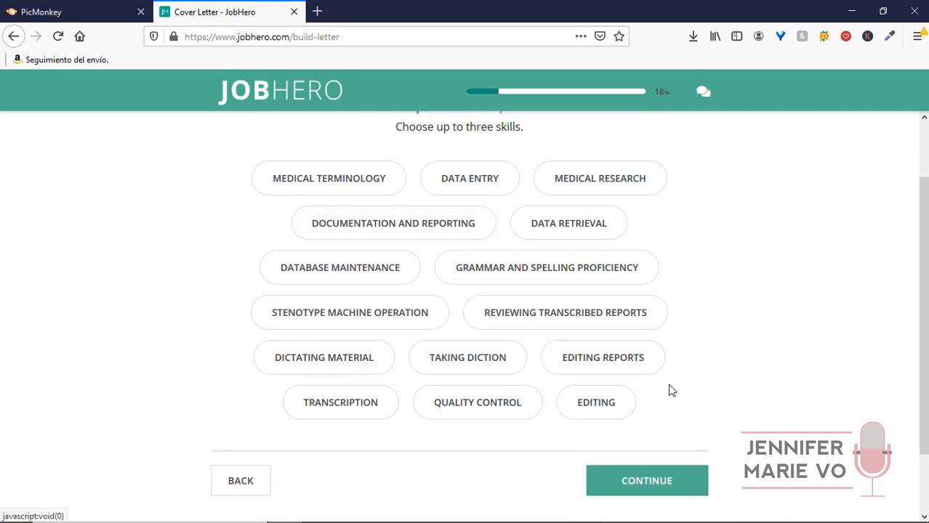
{"action": "left_click", "coordinate": [348, 422]}
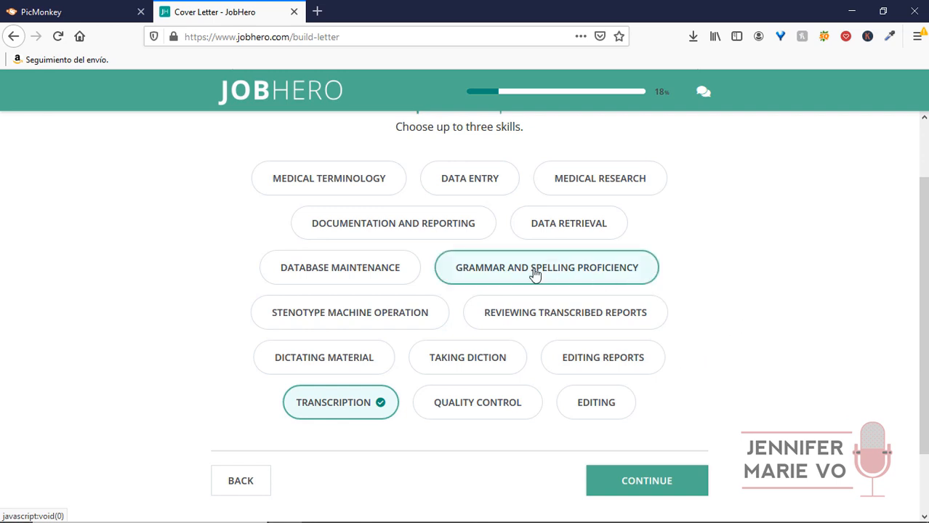
{"action": "left_click", "coordinate": [608, 272]}
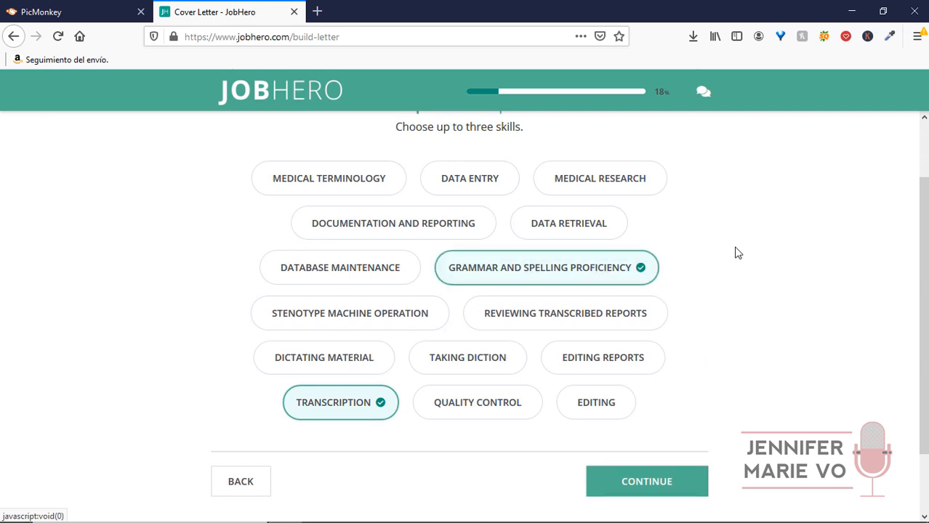
{"action": "left_click", "coordinate": [489, 190]}
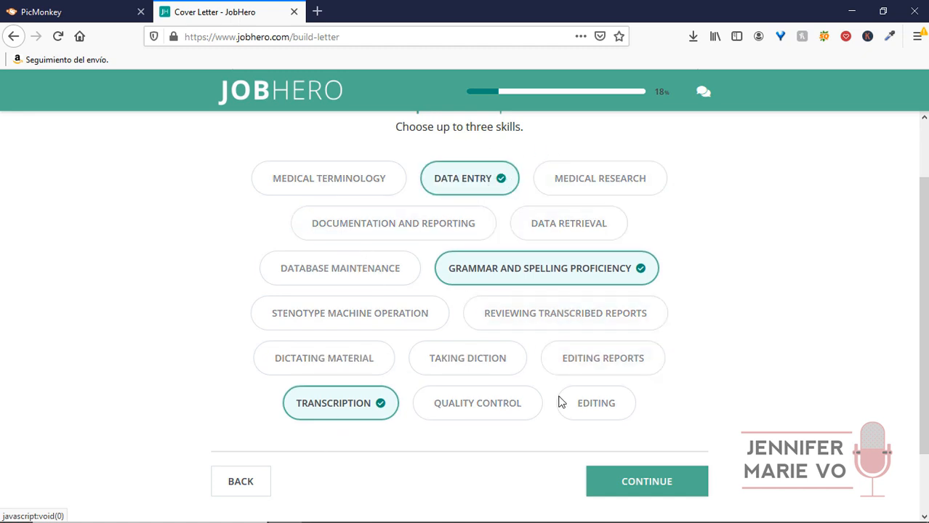
{"action": "left_click", "coordinate": [642, 487]}
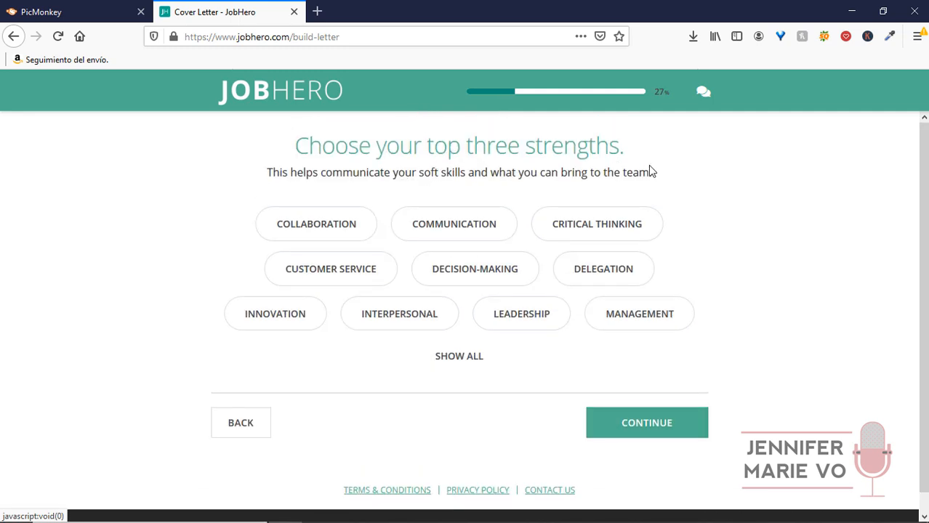
Choose the strengths Time-Management, Observation and Planning.
{"action": "left_click", "coordinate": [457, 358]}
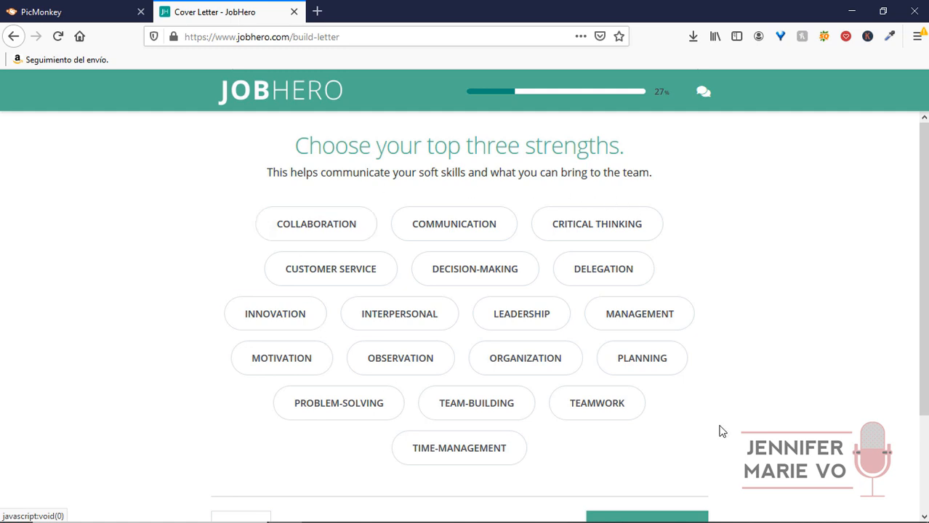
{"action": "left_click", "coordinate": [501, 450]}
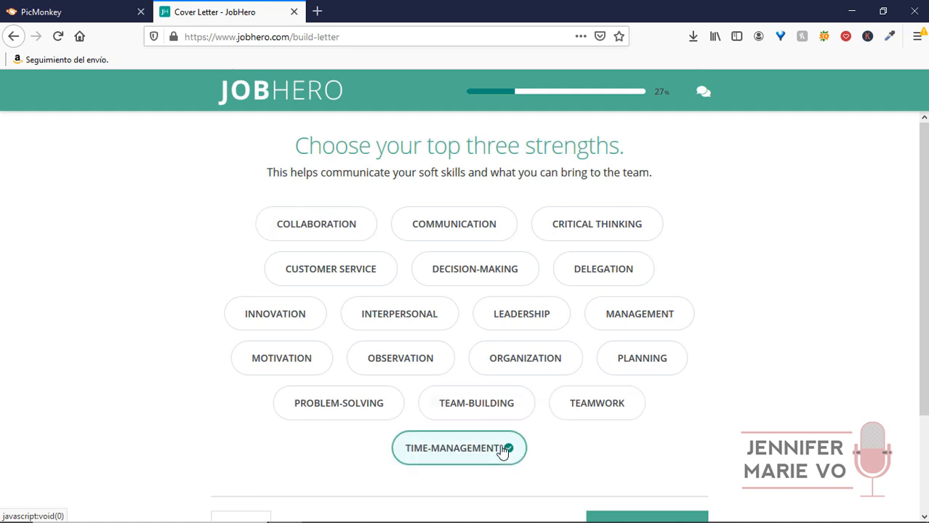
{"action": "left_click", "coordinate": [416, 369]}
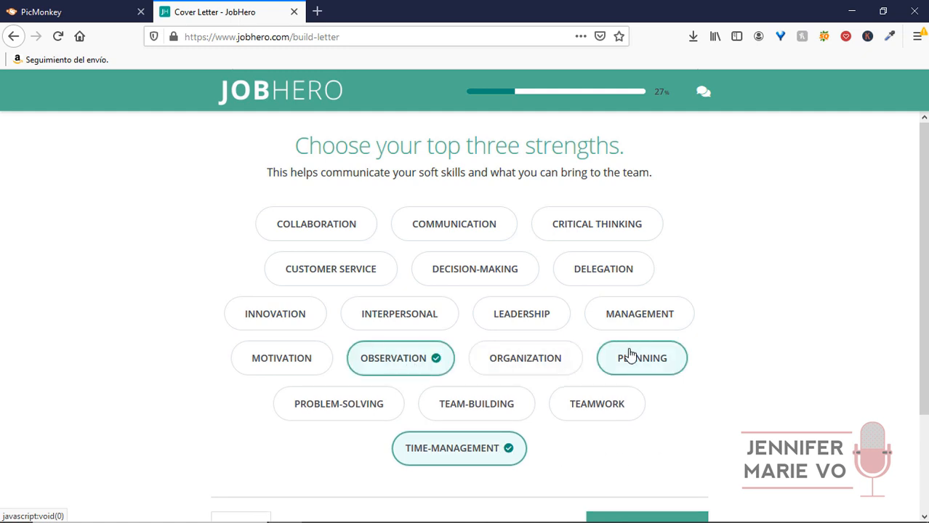
{"action": "left_click", "coordinate": [657, 363]}
{"action": "scroll", "coordinate": [712, 398], "scroll_direction": "down", "scroll_amount": 3}
{"action": "left_click", "coordinate": [652, 412]}
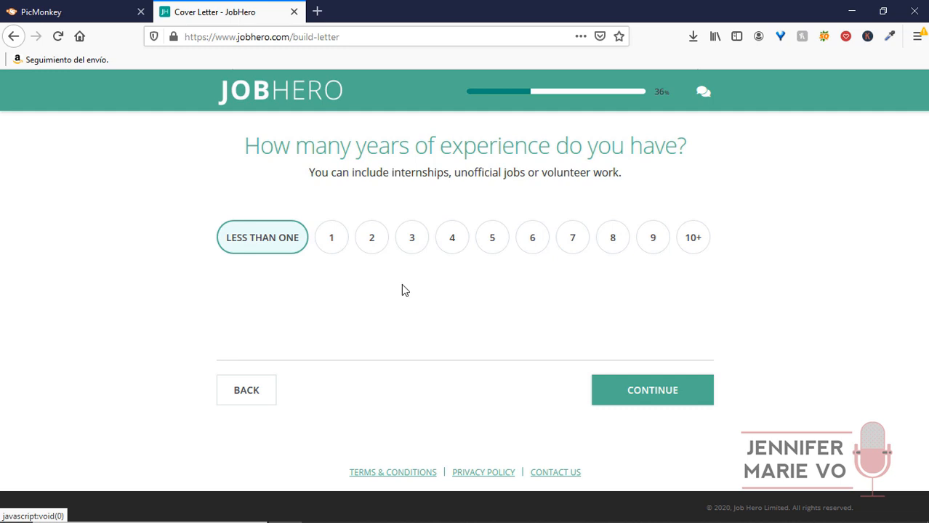
Answer 1 year of experience, last job Virtual Assistant, and no six-month work gap.
{"action": "left_click", "coordinate": [333, 244]}
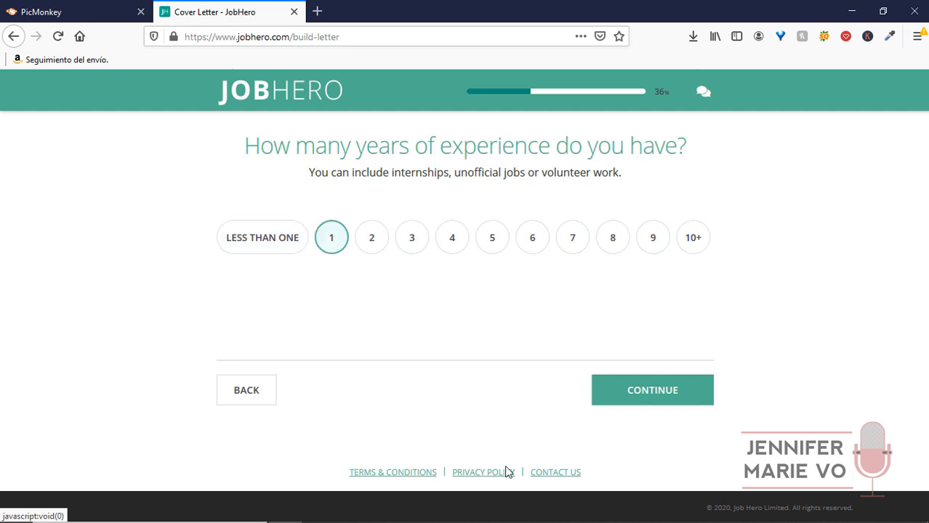
{"action": "left_click", "coordinate": [653, 397]}
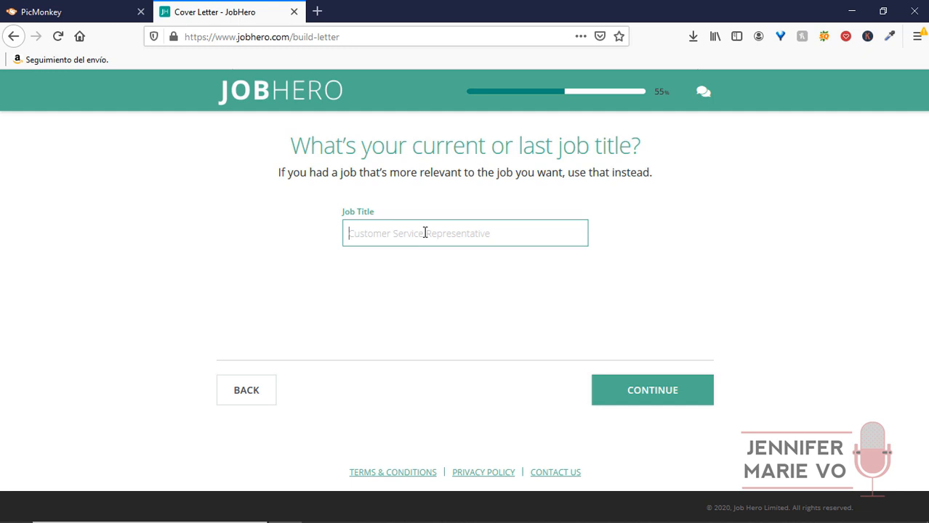
{"action": "type", "text": "virtual Ass"}
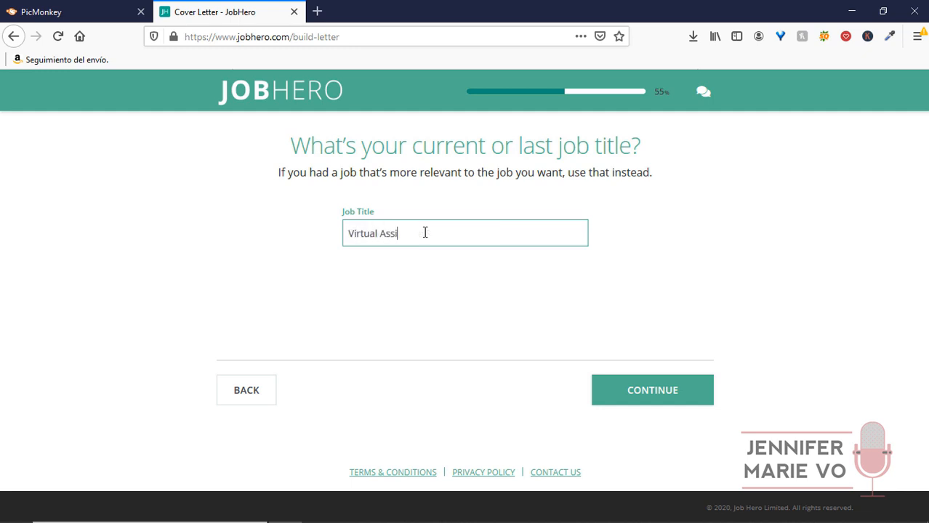
{"action": "type", "text": "istant"}
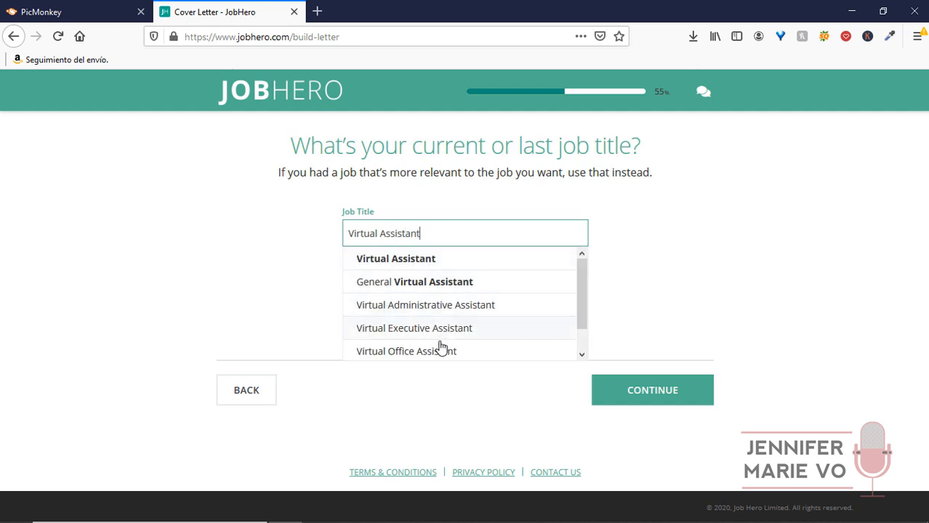
{"action": "left_click", "coordinate": [429, 263]}
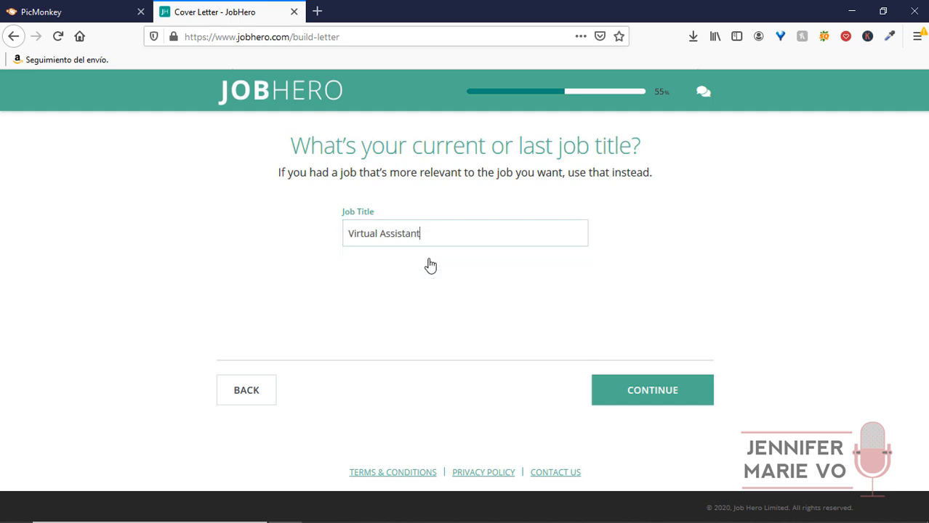
{"action": "left_click", "coordinate": [673, 389]}
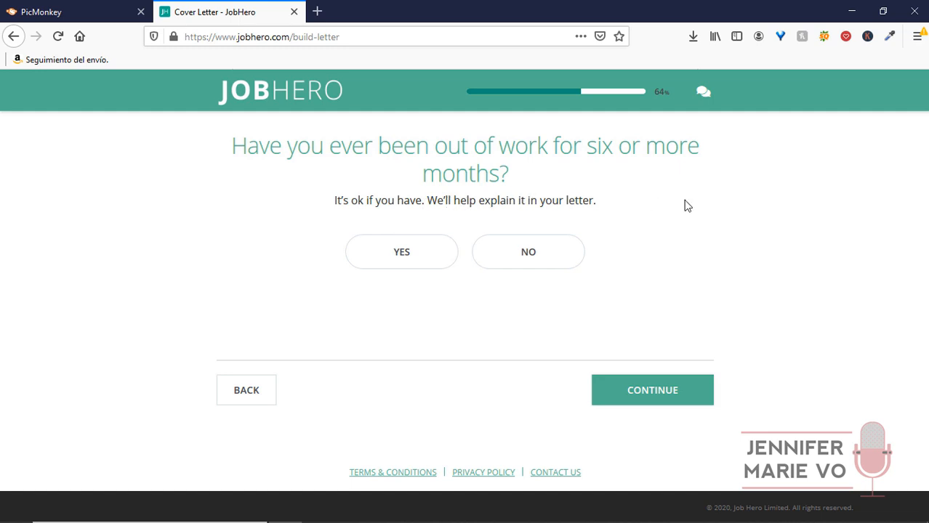
{"action": "left_click", "coordinate": [536, 255]}
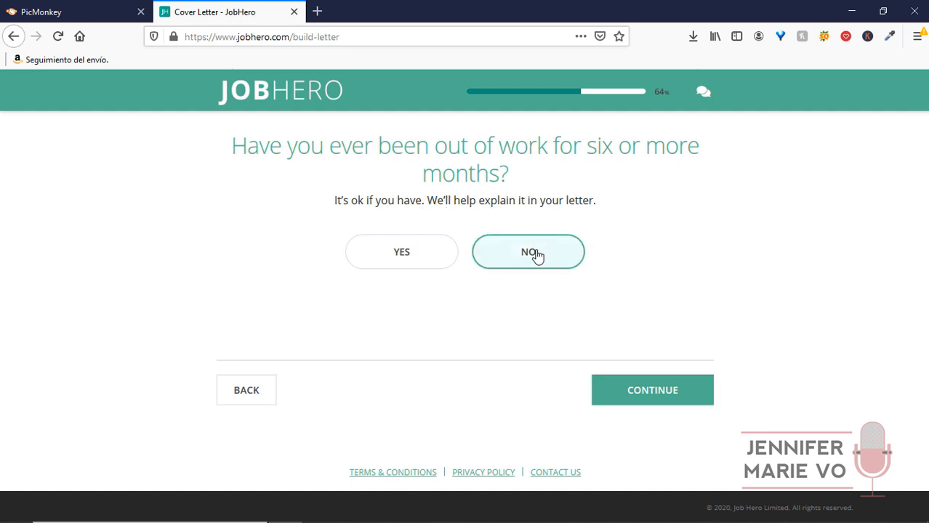
{"action": "left_click", "coordinate": [664, 390]}
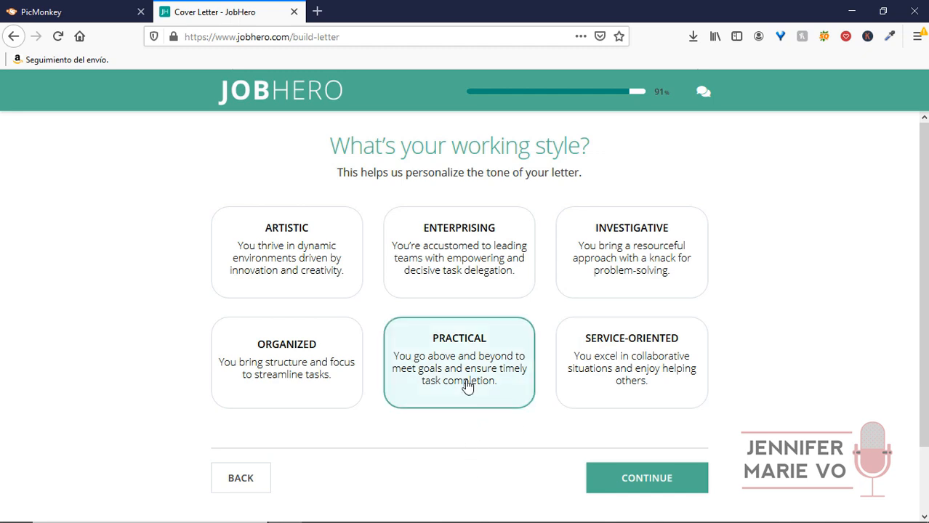
Choose the Practical working style, sign up with Google, and dismiss the welcome message.
{"action": "left_click", "coordinate": [626, 479]}
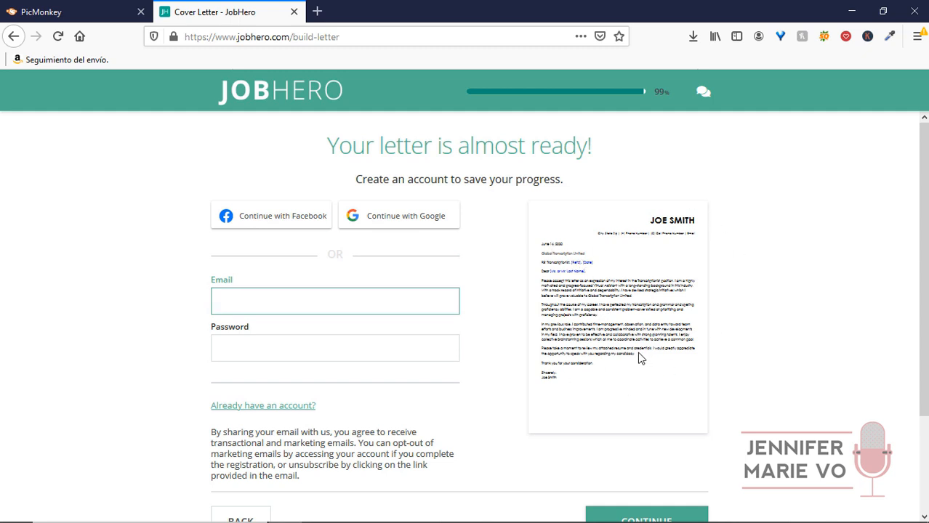
{"action": "left_click", "coordinate": [435, 227]}
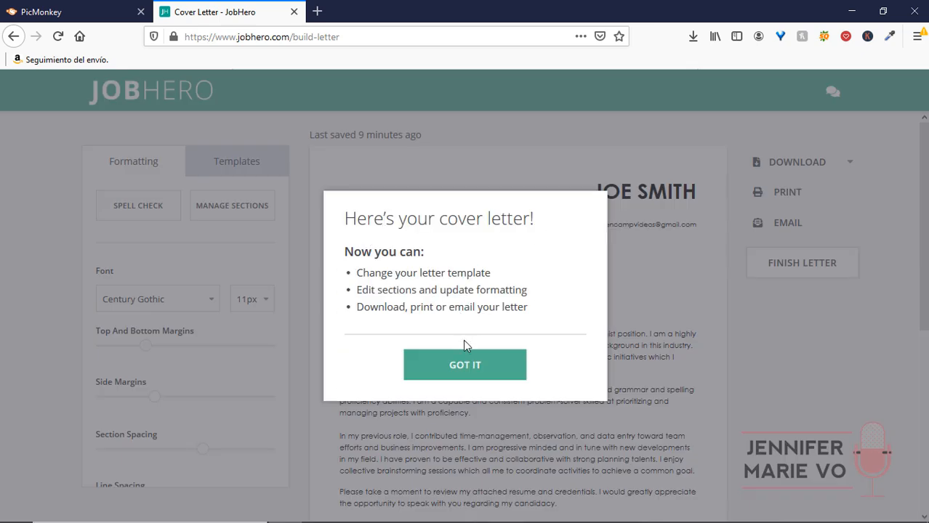
{"action": "left_click", "coordinate": [460, 365]}
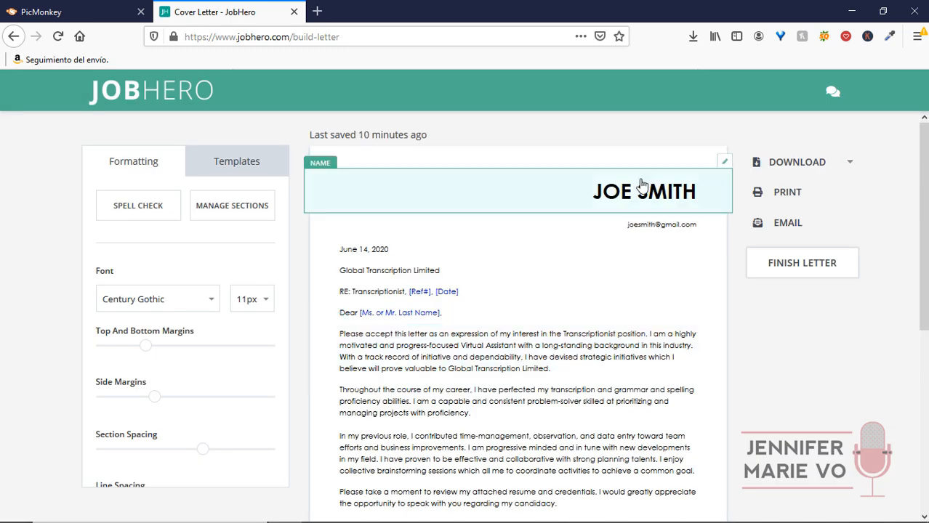
Set the contact city to Toronto and the province to Ontario.
{"action": "left_click", "coordinate": [676, 208]}
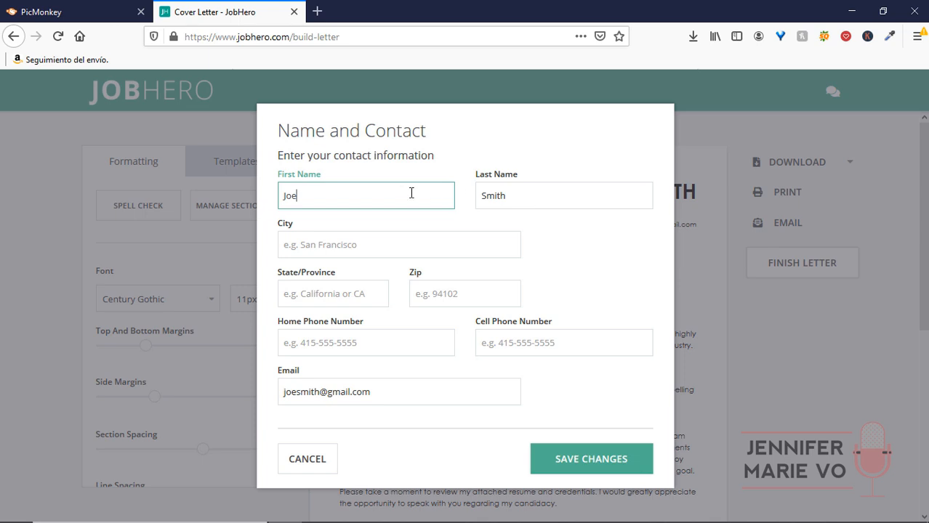
{"action": "left_click", "coordinate": [367, 253]}
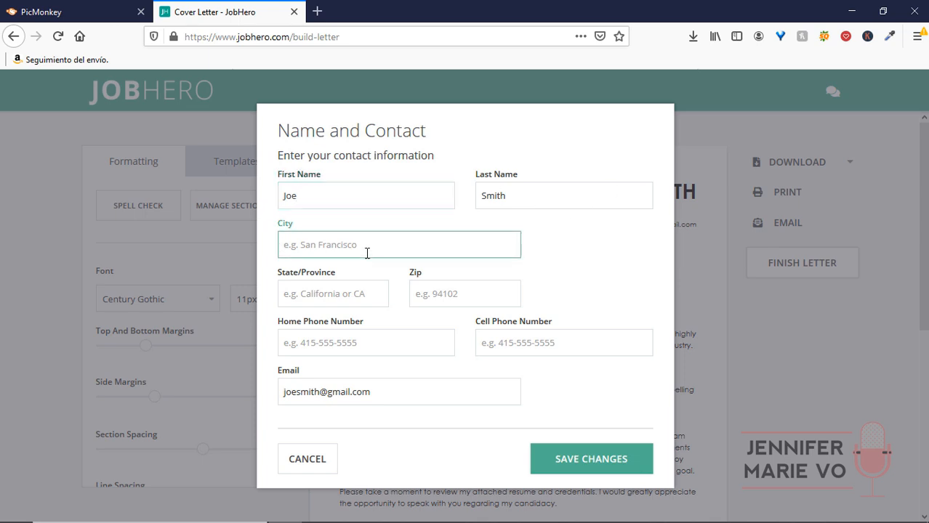
{"action": "type", "text": "Toronto"}
{"action": "left_click", "coordinate": [361, 292]}
{"action": "type", "text": "Ontario"}
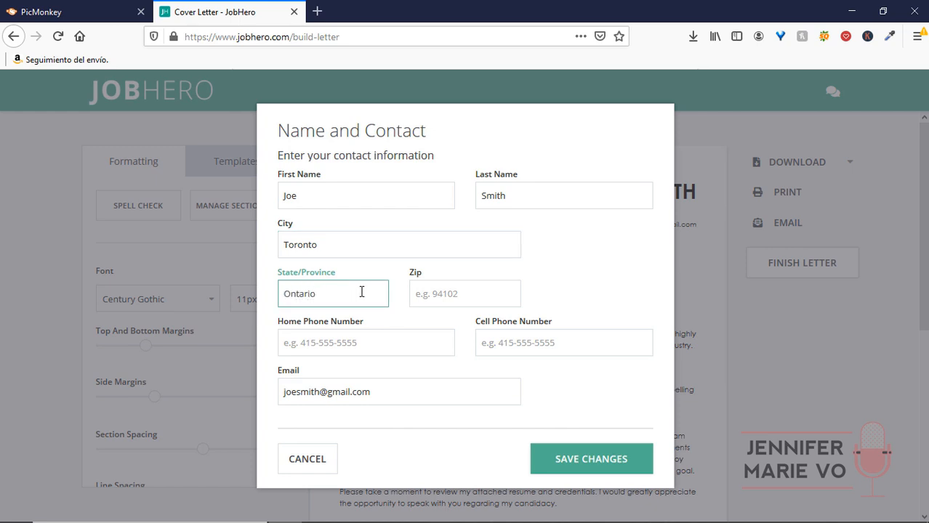
{"action": "left_click", "coordinate": [388, 338]}
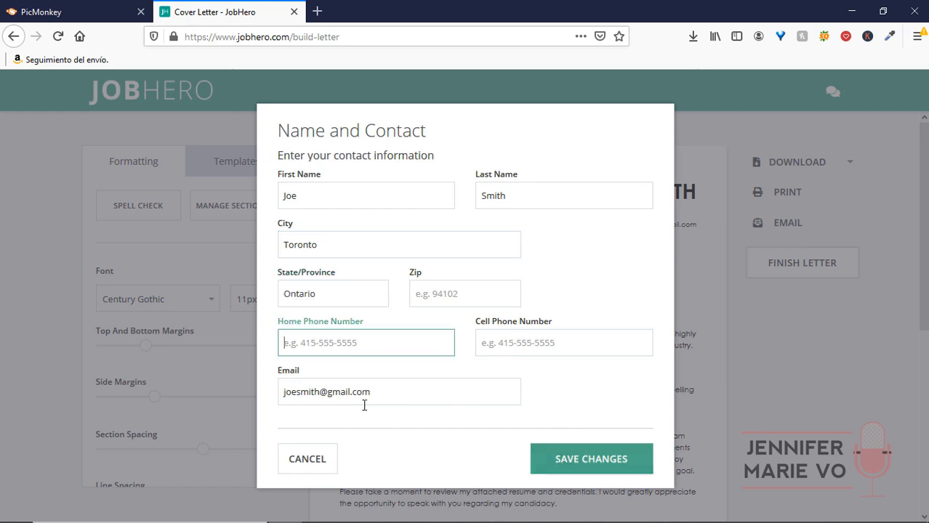
{"action": "left_click", "coordinate": [571, 458]}
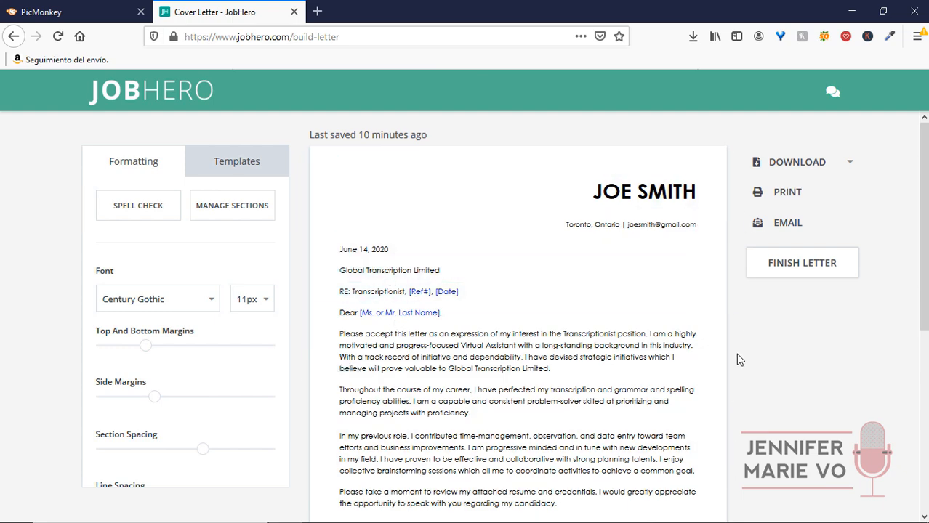
Apply the Pacific template to the letter and scroll through the preview.
{"action": "scroll", "coordinate": [736, 352], "scroll_direction": "down", "scroll_amount": 2}
{"action": "scroll", "coordinate": [735, 349], "scroll_direction": "down", "scroll_amount": 5}
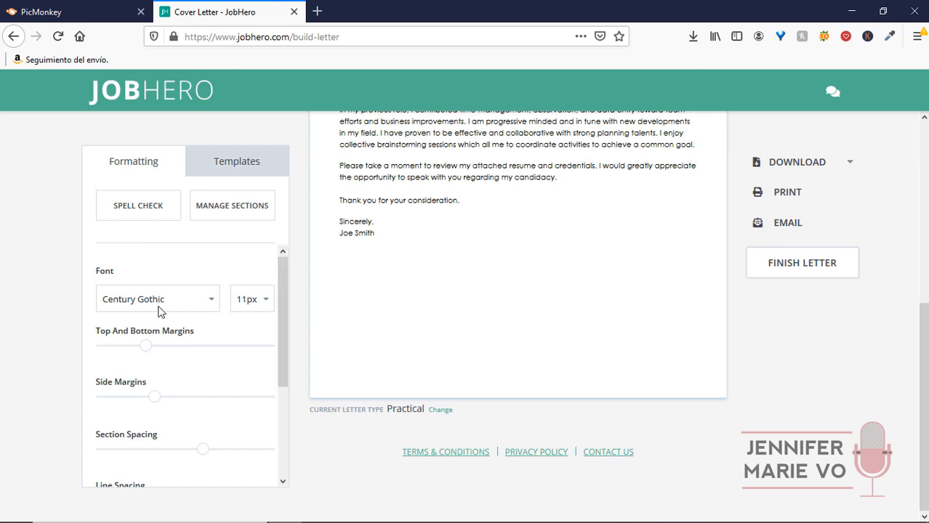
{"action": "scroll", "coordinate": [186, 380], "scroll_direction": "up", "scroll_amount": 5}
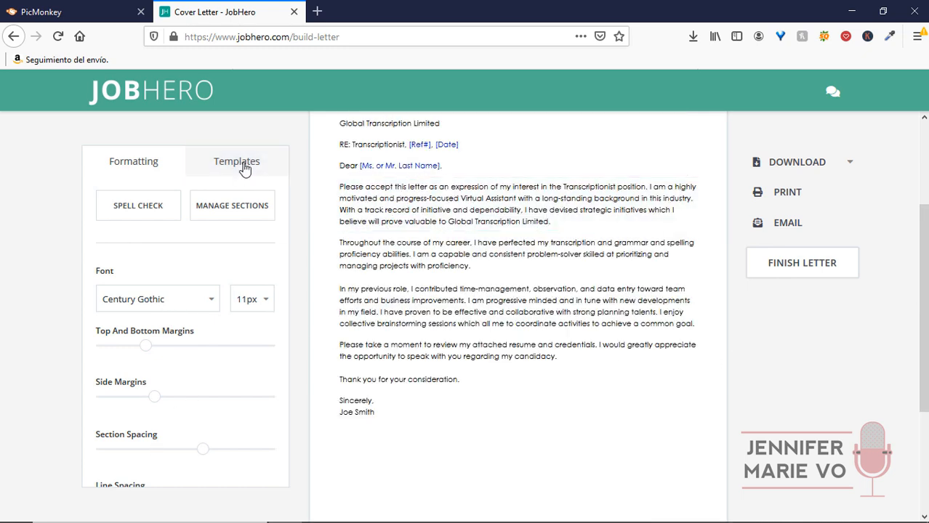
{"action": "left_click", "coordinate": [243, 167]}
{"action": "left_click", "coordinate": [245, 222]}
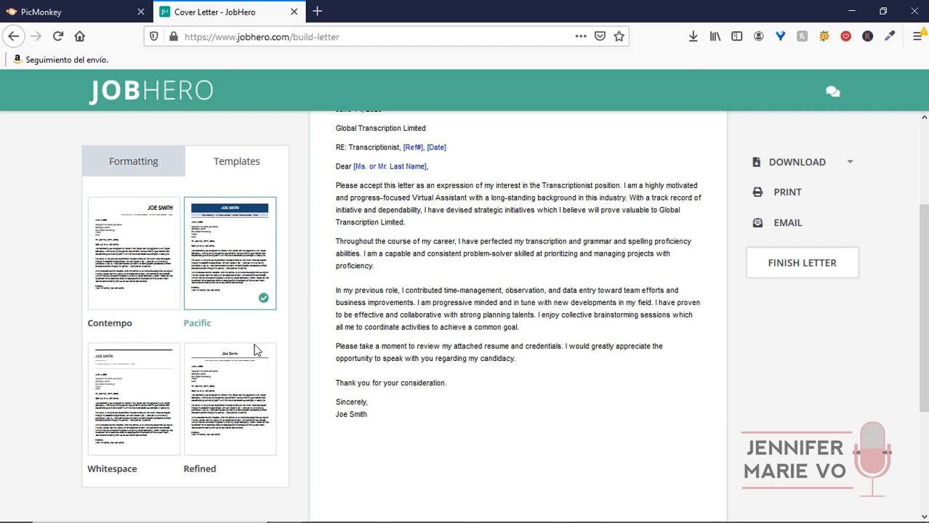
{"action": "left_click", "coordinate": [249, 382]}
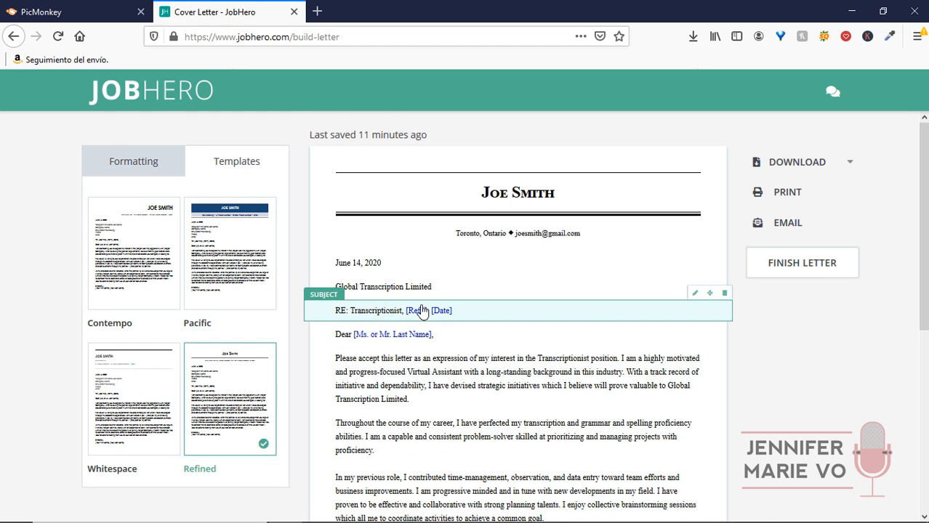
{"action": "left_click", "coordinate": [247, 226]}
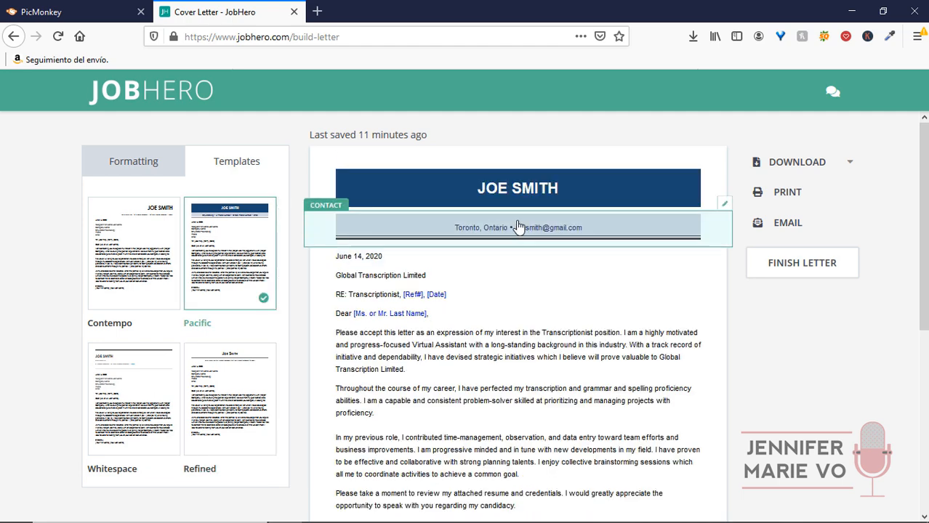
{"action": "scroll", "coordinate": [467, 348], "scroll_direction": "down", "scroll_amount": 1}
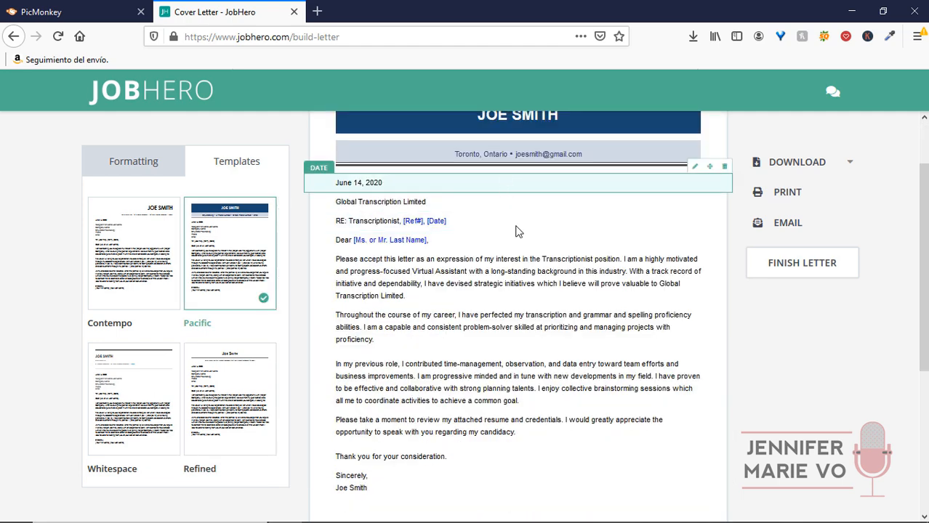
{"action": "scroll", "coordinate": [854, 324], "scroll_direction": "down", "scroll_amount": 1}
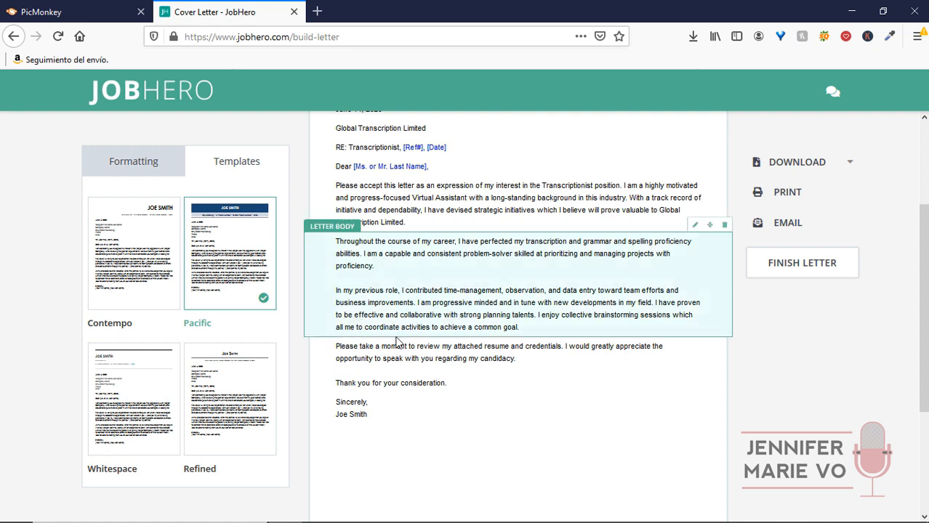
{"action": "left_click", "coordinate": [381, 334]}
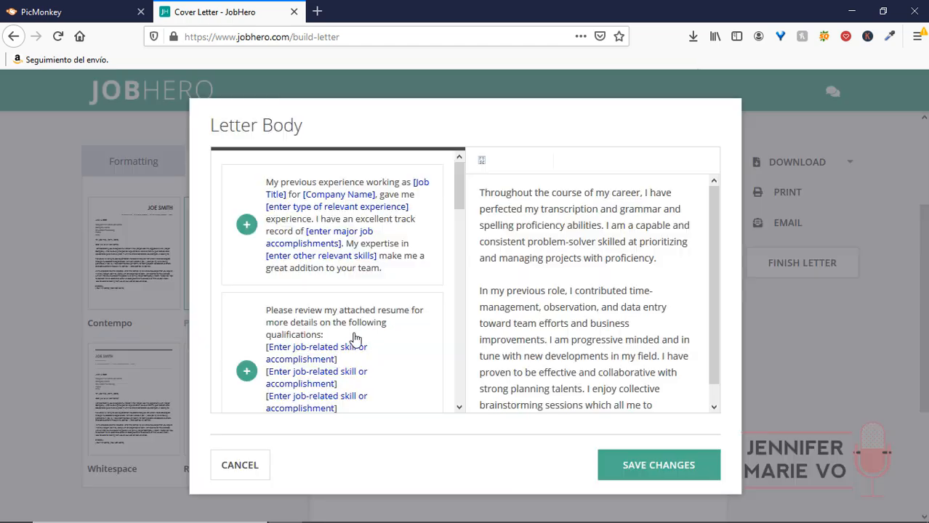
{"action": "scroll", "coordinate": [531, 355], "scroll_direction": "down", "scroll_amount": 1}
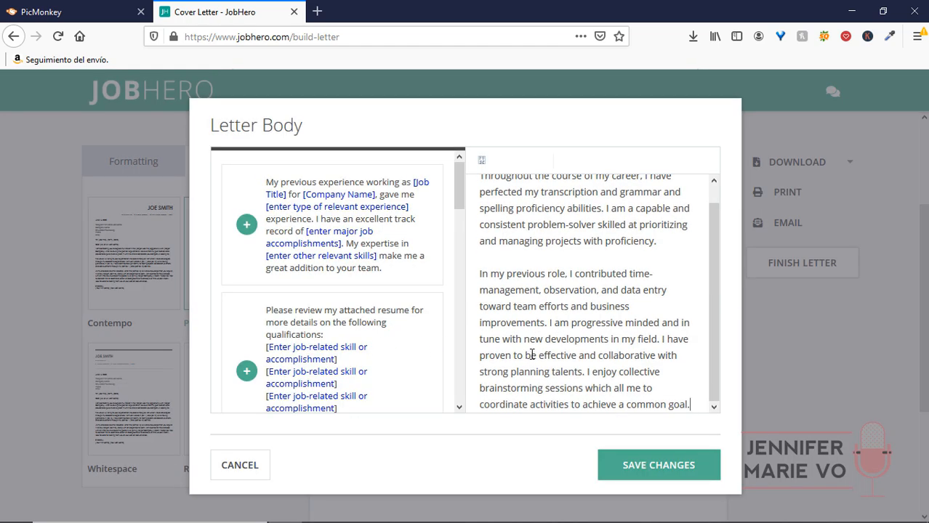
{"action": "left_click", "coordinate": [753, 384]}
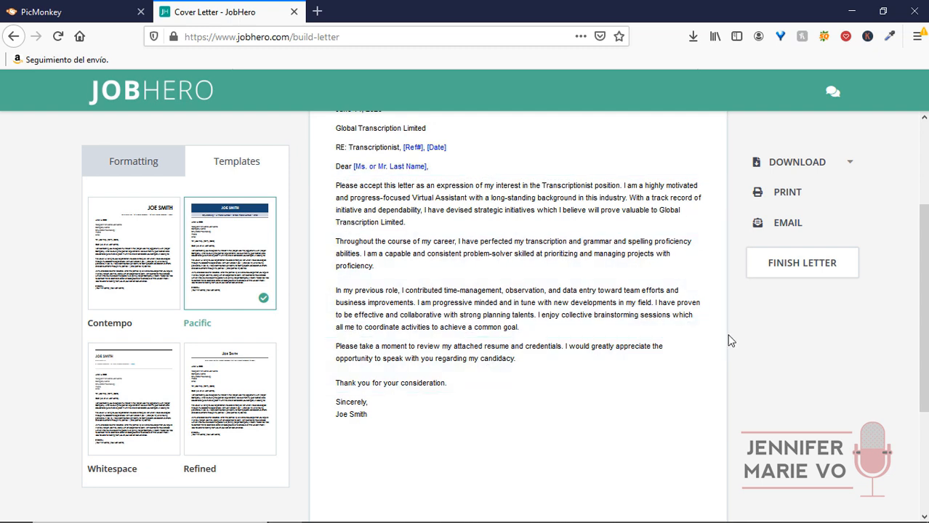
Try downloading the letter as plain text.
{"action": "left_click", "coordinate": [815, 171]}
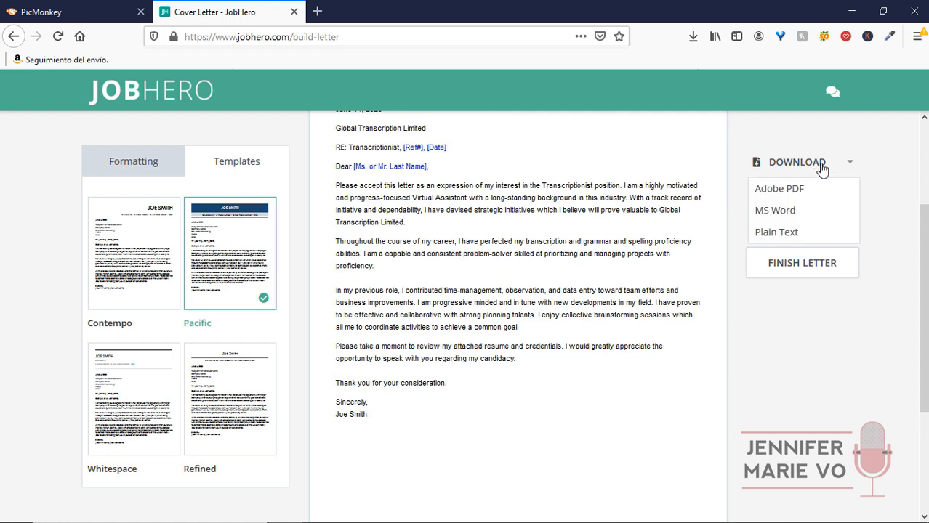
{"action": "mouse_move", "coordinate": [845, 169]}
{"action": "left_click", "coordinate": [788, 236]}
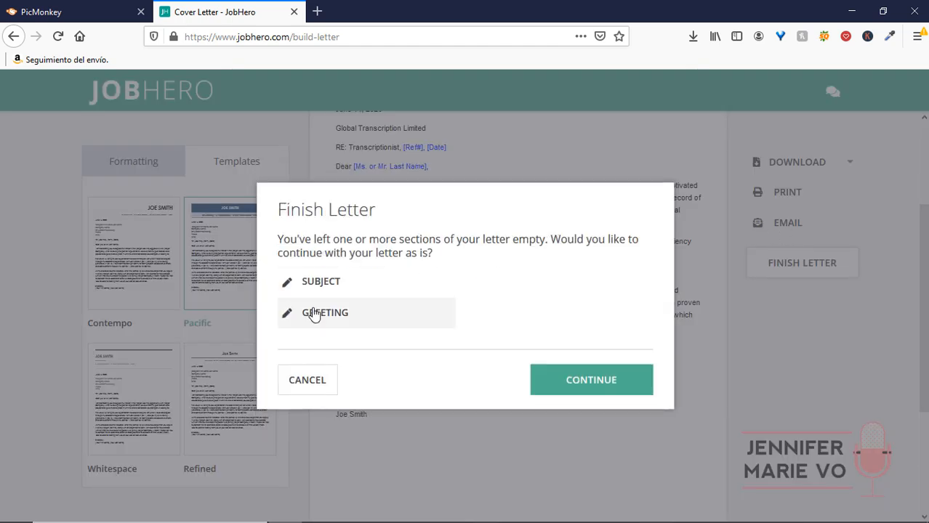
Add 'Dear Hiring Manager,' as the letter's greeting and save it.
{"action": "left_click", "coordinate": [404, 310]}
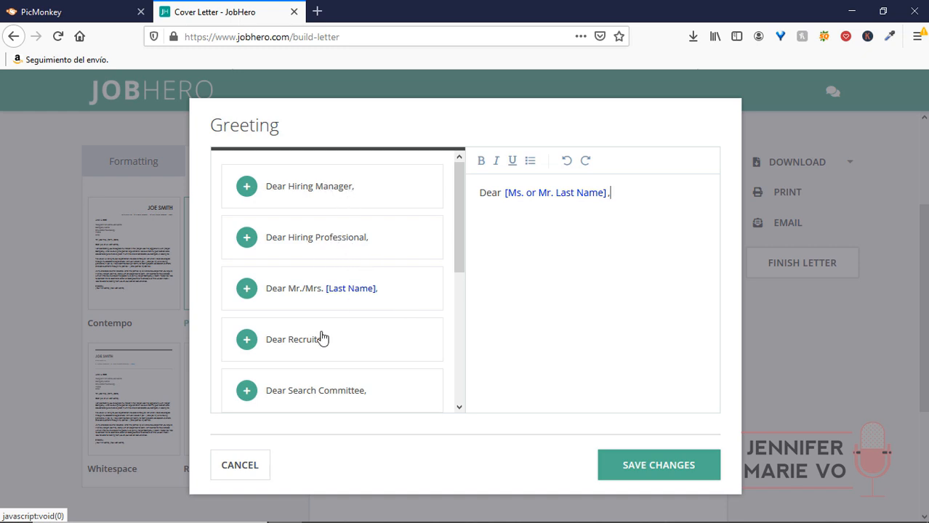
{"action": "scroll", "coordinate": [335, 356], "scroll_direction": "down", "scroll_amount": 2}
{"action": "scroll", "coordinate": [340, 369], "scroll_direction": "down", "scroll_amount": 3}
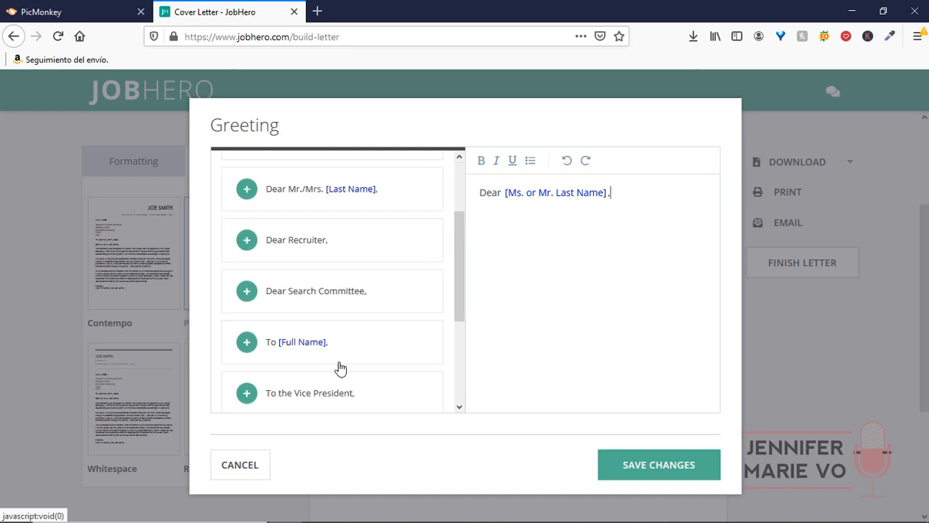
{"action": "scroll", "coordinate": [347, 313], "scroll_direction": "up", "scroll_amount": 5}
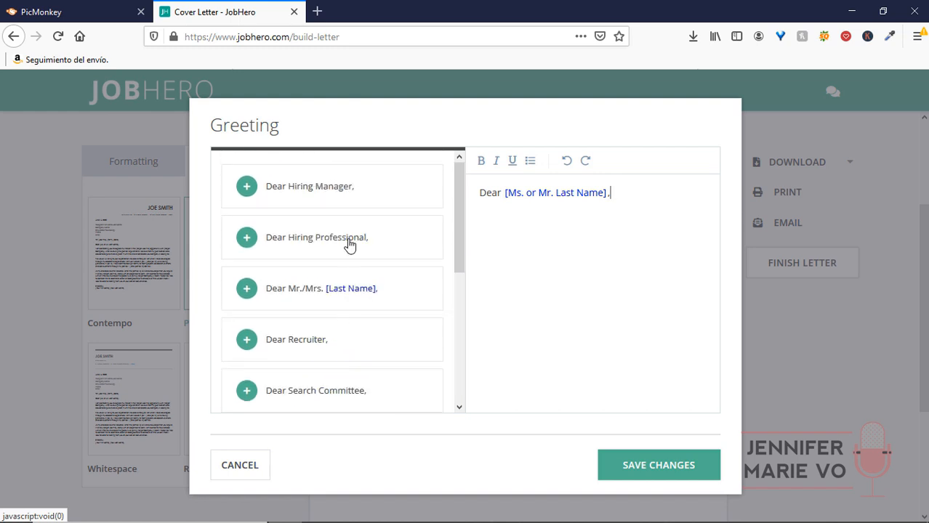
{"action": "left_click", "coordinate": [343, 191]}
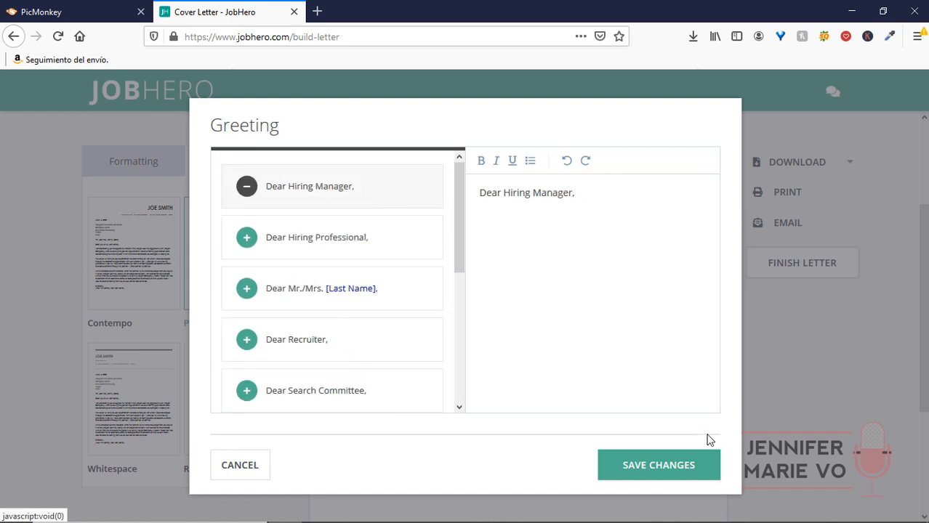
{"action": "left_click", "coordinate": [666, 469]}
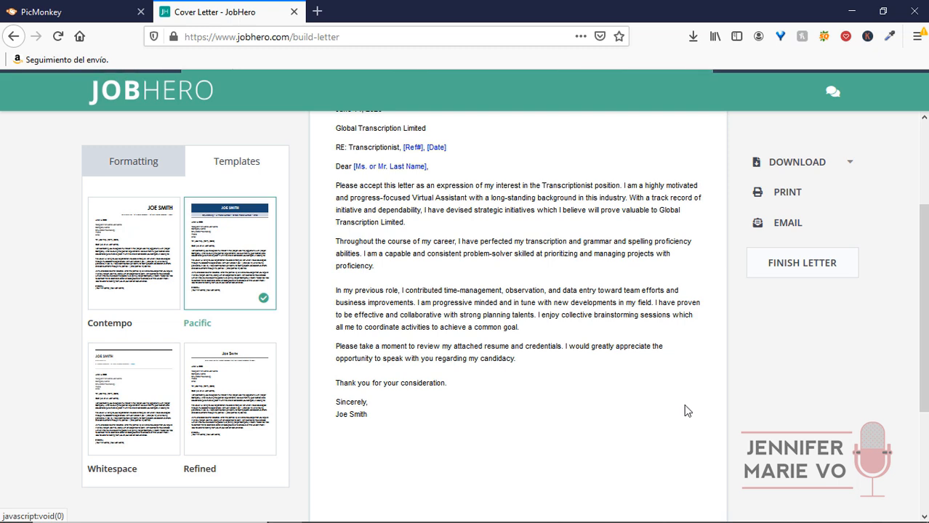
{"action": "left_click", "coordinate": [841, 165]}
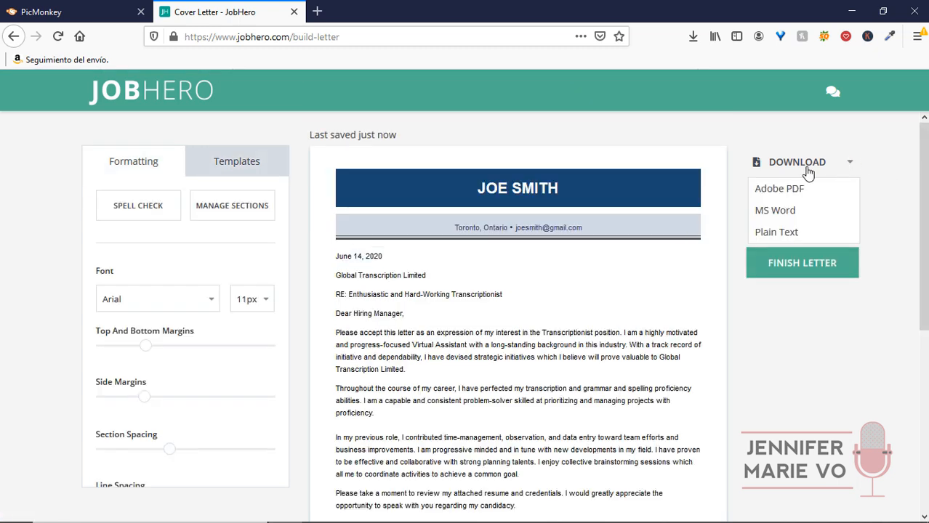
Download the letter as a plain-text file, review it in Notepad, then return to the browser preview.
{"action": "left_click", "coordinate": [789, 236]}
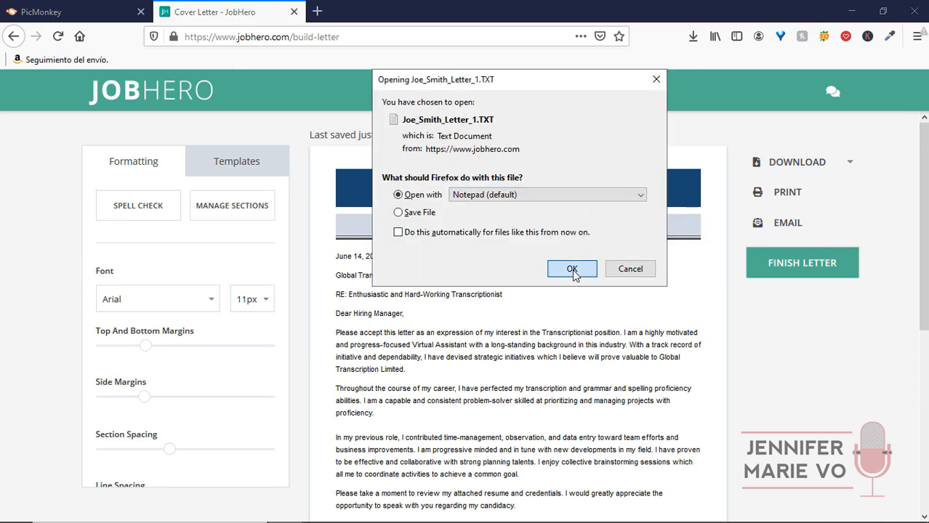
{"action": "left_click", "coordinate": [572, 268]}
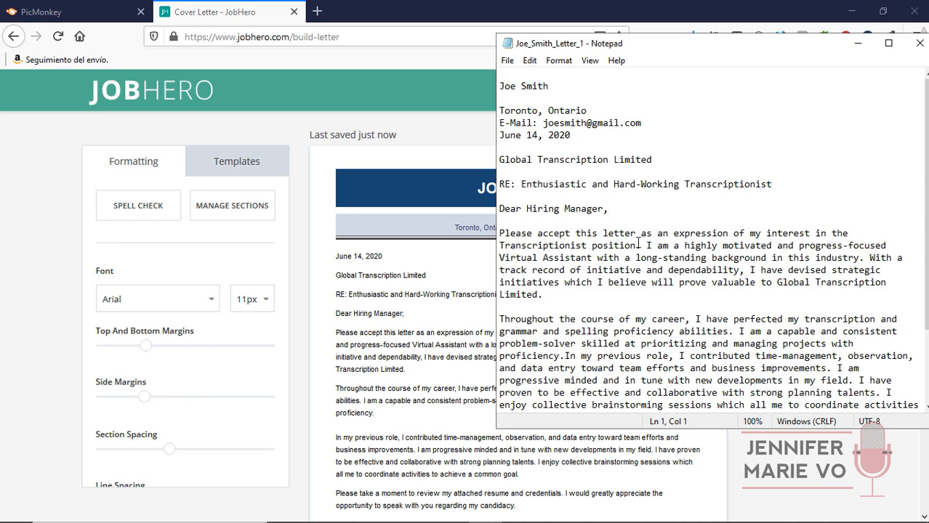
{"action": "scroll", "coordinate": [574, 189], "scroll_direction": "down", "scroll_amount": 3}
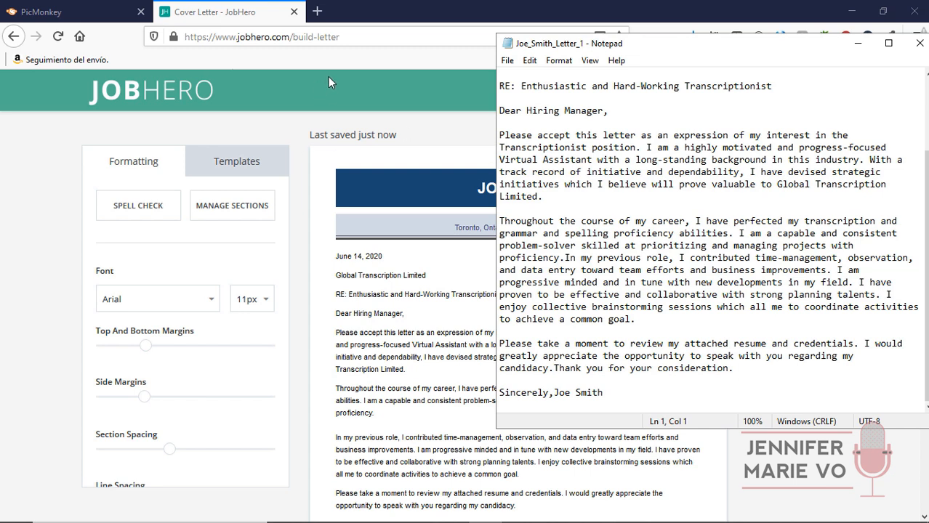
{"action": "left_click", "coordinate": [299, 80]}
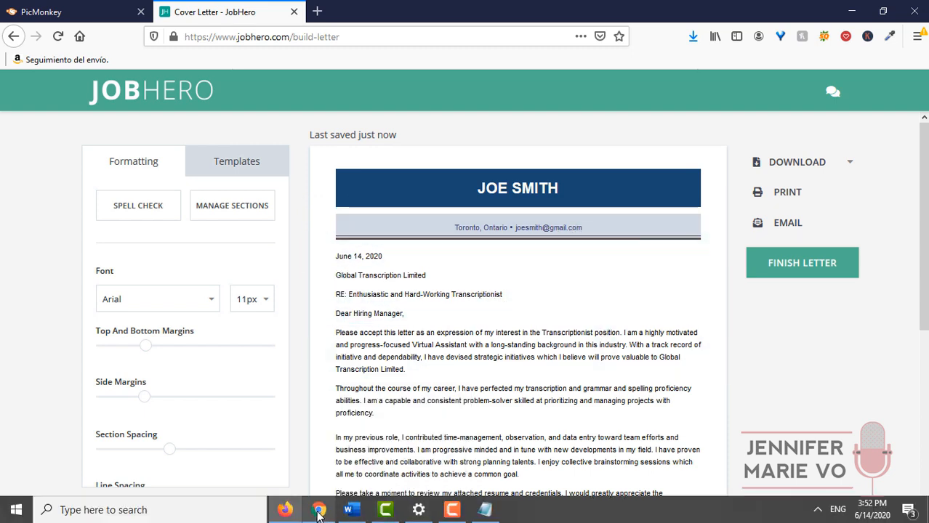
In Chrome's Canva, move between the resume design tab, Home and All your designs.
{"action": "left_click", "coordinate": [318, 514]}
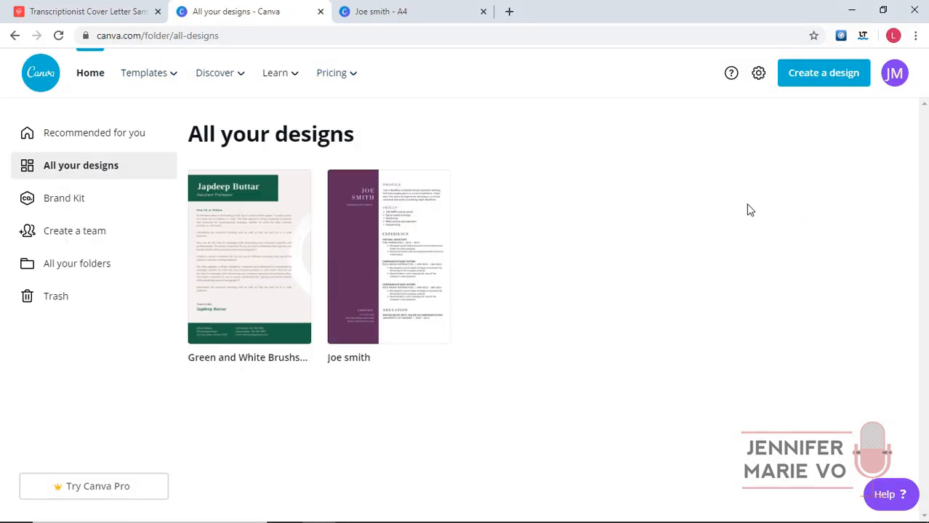
{"action": "left_click", "coordinate": [427, 6]}
{"action": "scroll", "coordinate": [697, 189], "scroll_direction": "up", "scroll_amount": 2}
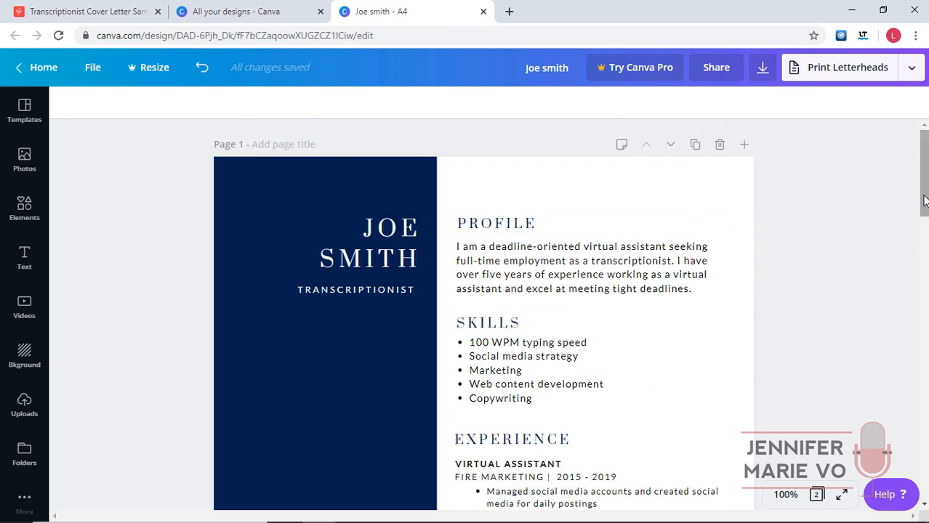
{"action": "left_click", "coordinate": [273, 5]}
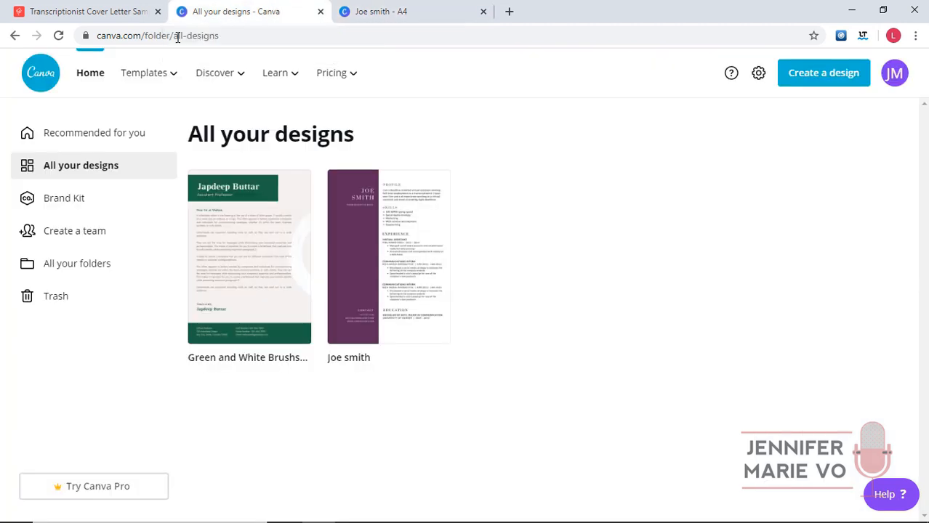
{"action": "left_click", "coordinate": [91, 76]}
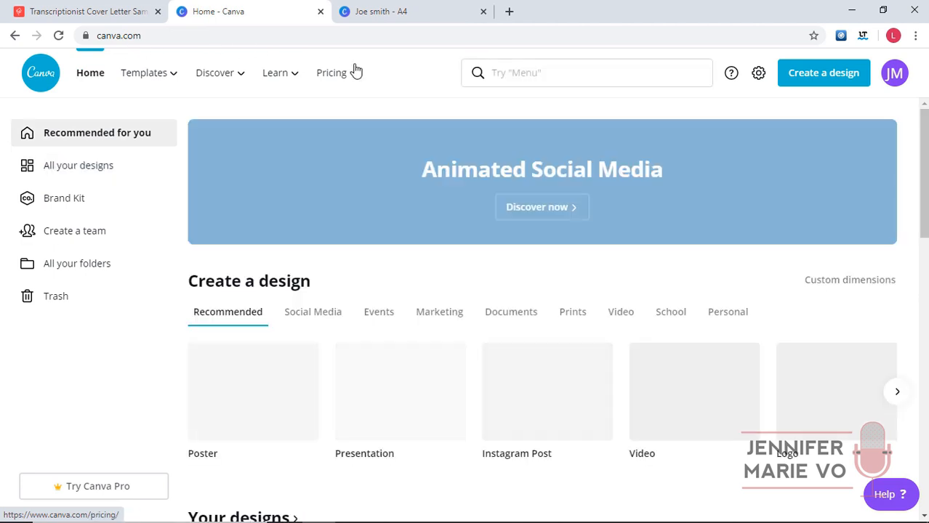
{"action": "mouse_move", "coordinate": [356, 71]}
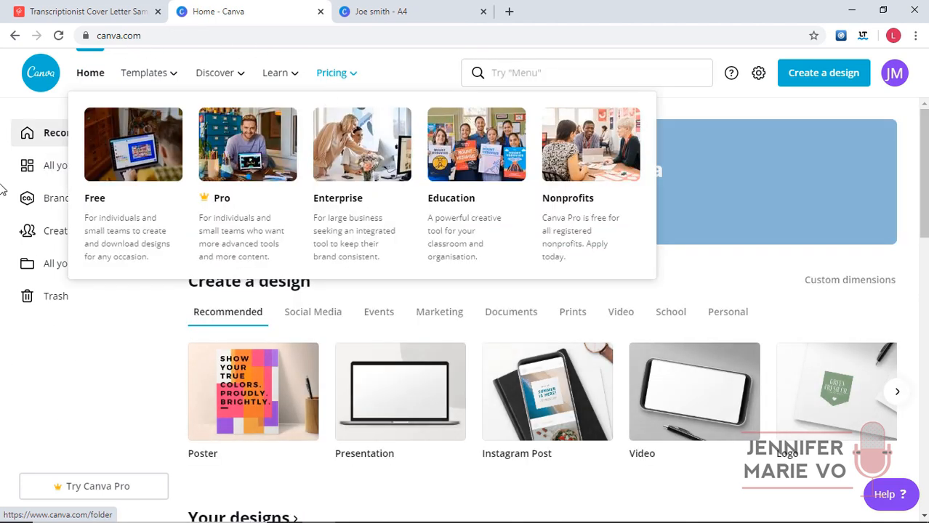
{"action": "left_click", "coordinate": [86, 177]}
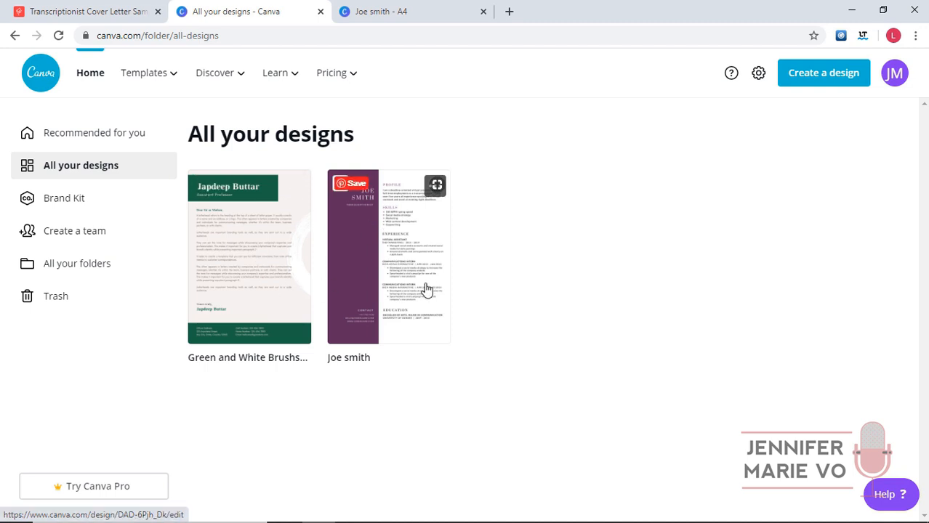
{"action": "left_click", "coordinate": [392, 10]}
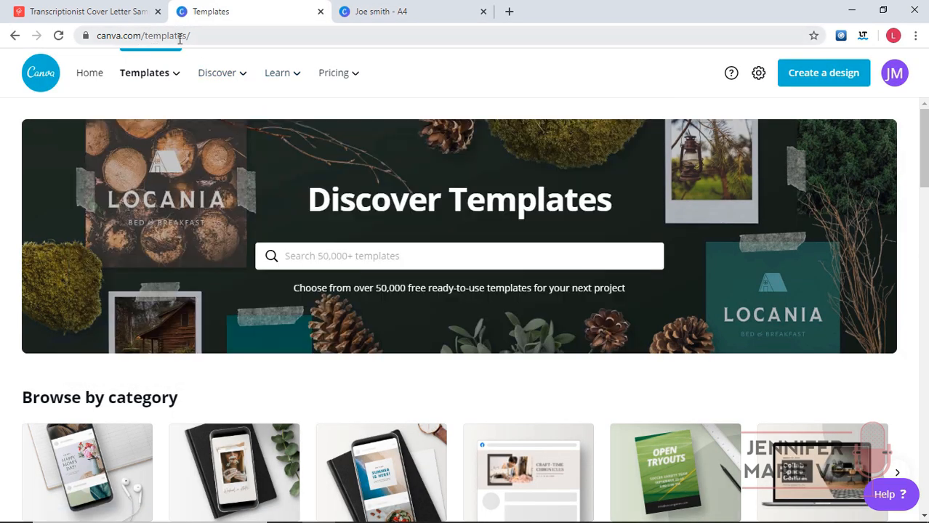
Search the templates for 'cover letter' and browse the letter results.
{"action": "left_click", "coordinate": [493, 260]}
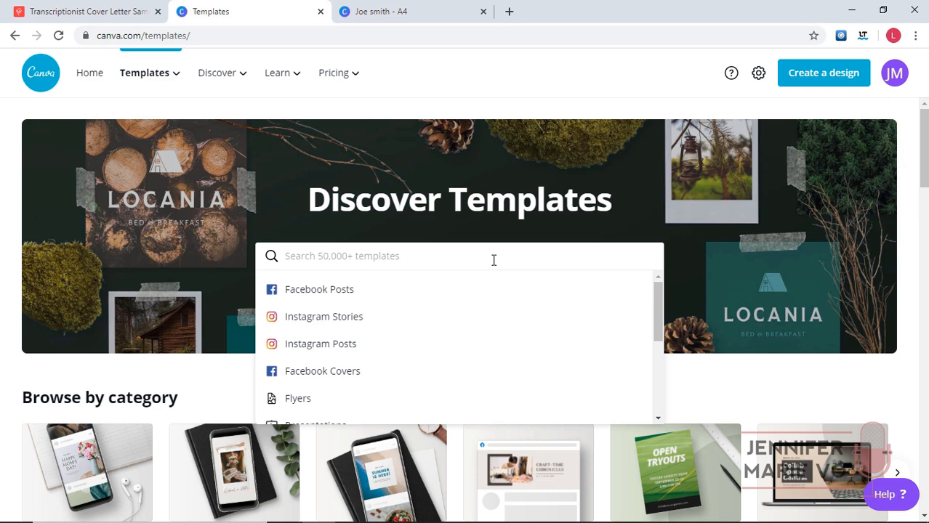
{"action": "type", "text": "cover"}
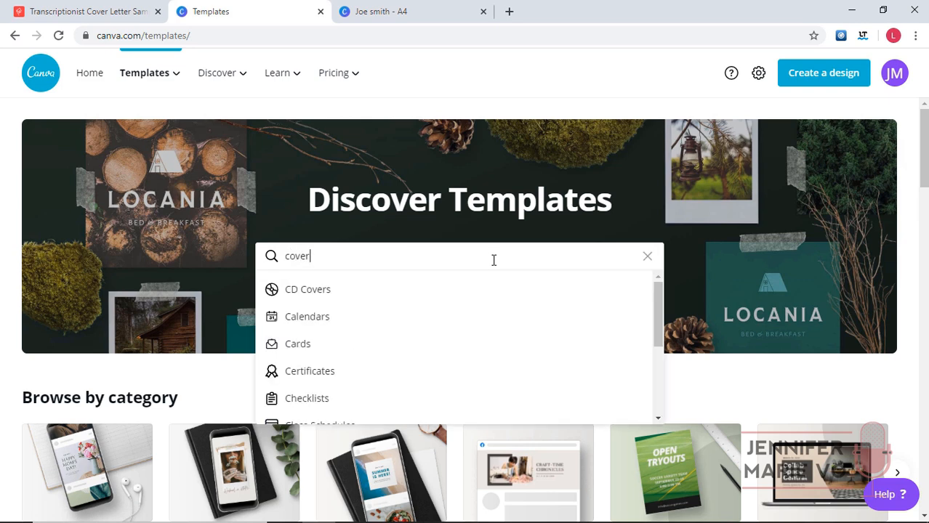
{"action": "type", "text": " letter"}
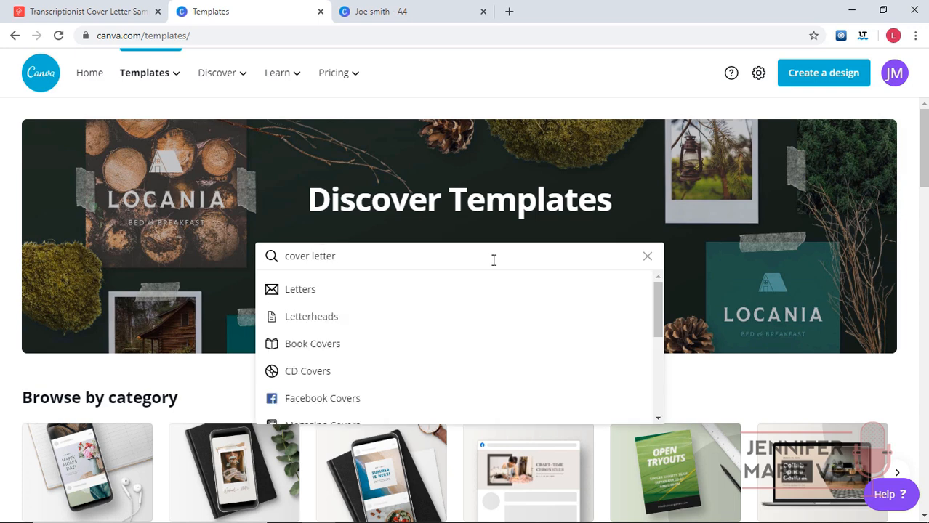
{"action": "left_click", "coordinate": [325, 294]}
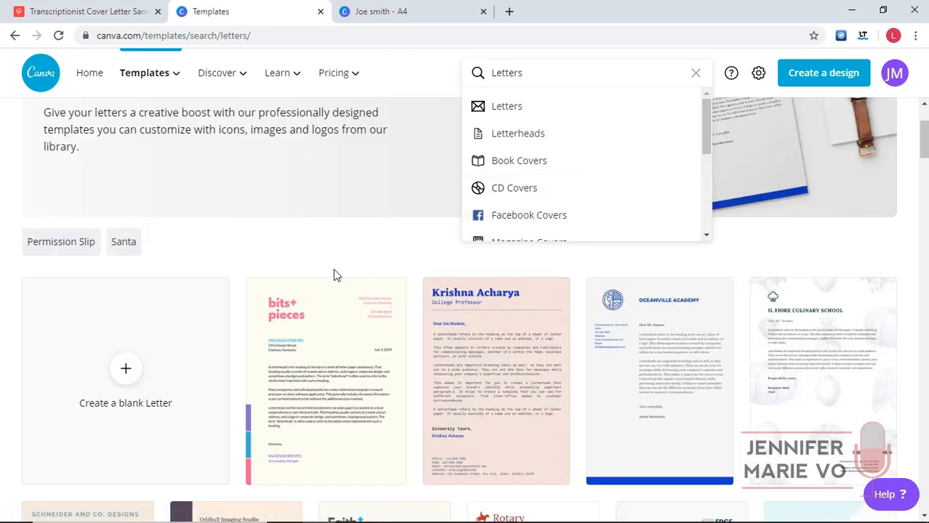
{"action": "scroll", "coordinate": [854, 322], "scroll_direction": "down", "scroll_amount": 1}
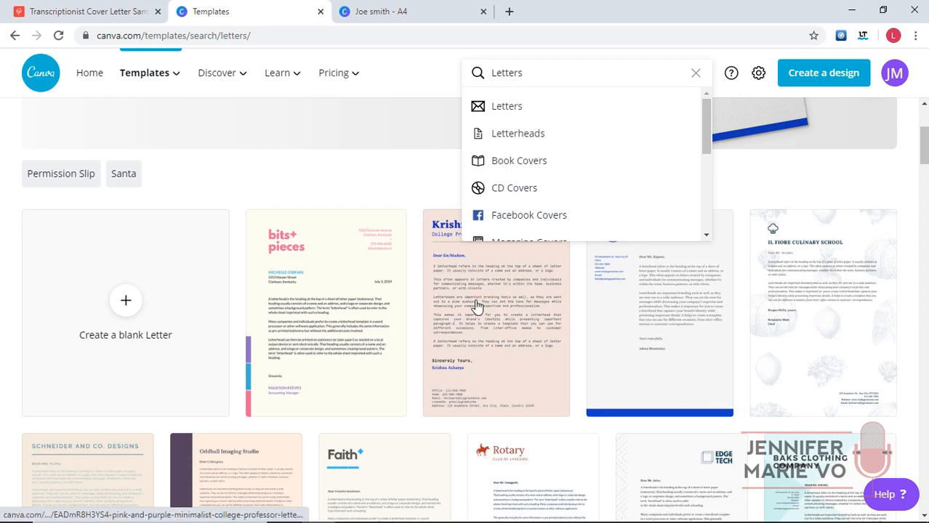
{"action": "scroll", "coordinate": [179, 426], "scroll_direction": "down", "scroll_amount": 2}
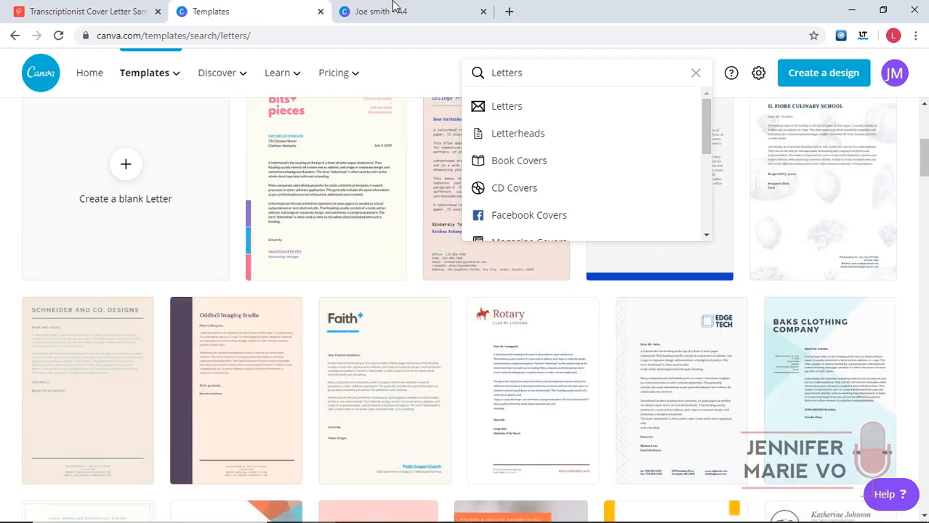
Compare letter templates against the resume, then use the Green and White Brushstroke Professor Letterhead.
{"action": "left_click", "coordinate": [419, 10]}
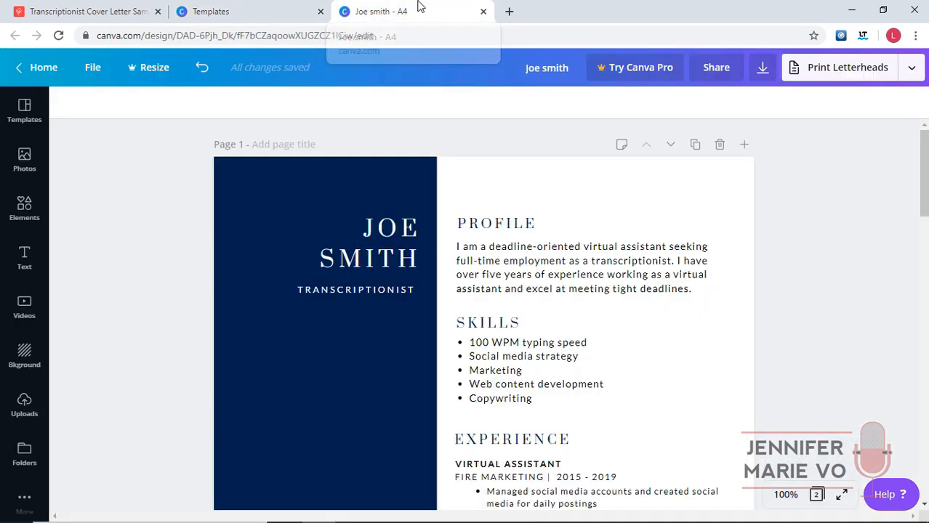
{"action": "left_click", "coordinate": [228, 8]}
{"action": "scroll", "coordinate": [616, 380], "scroll_direction": "down", "scroll_amount": 2}
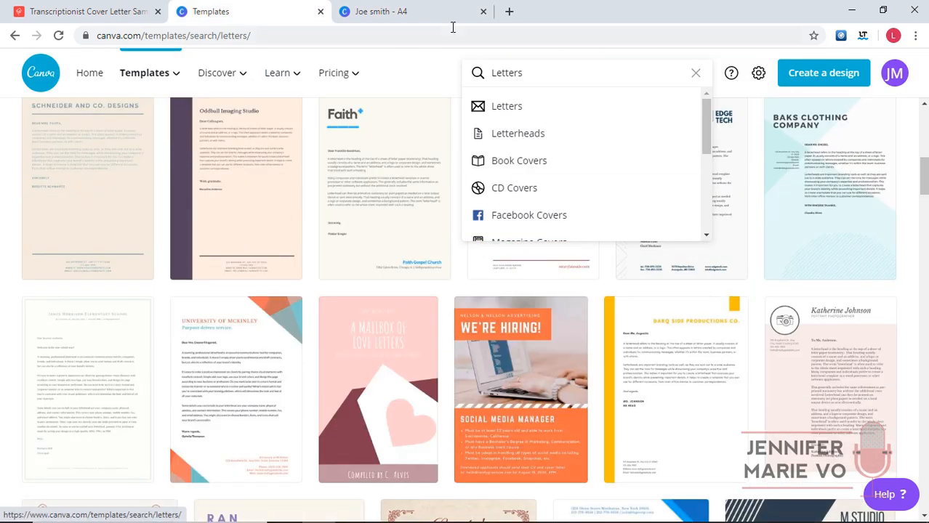
{"action": "left_click", "coordinate": [417, 11]}
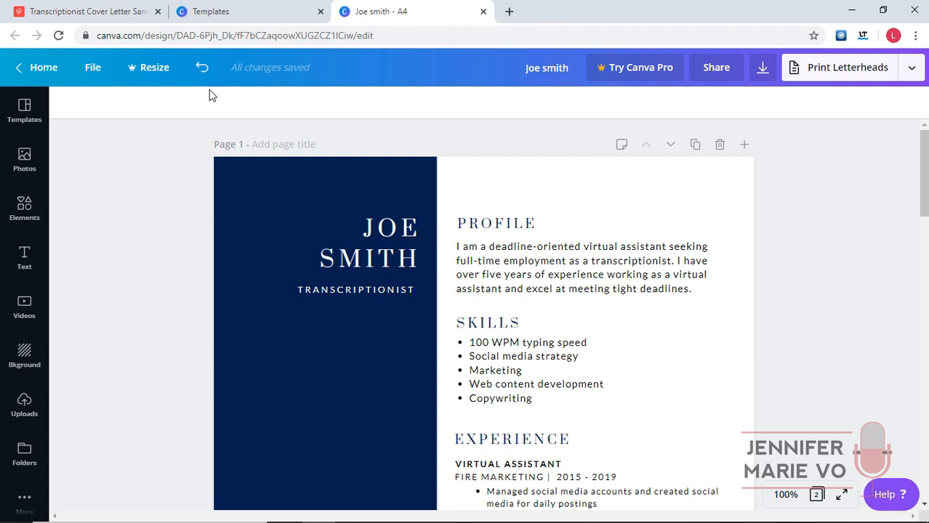
{"action": "left_click", "coordinate": [281, 12]}
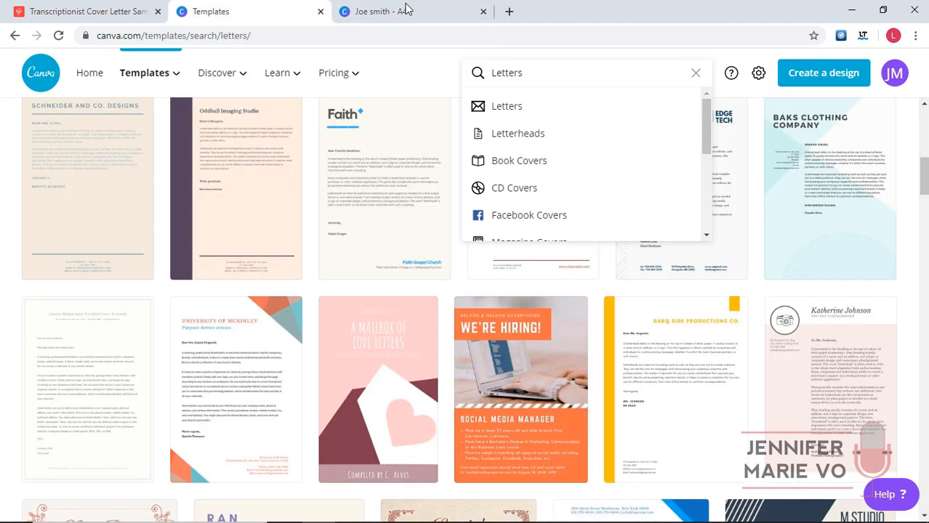
{"action": "left_click", "coordinate": [405, 8]}
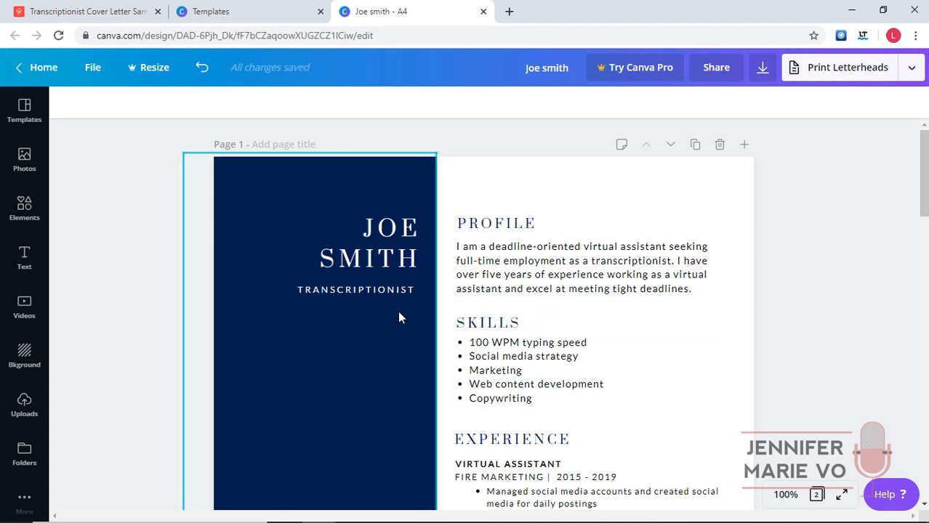
{"action": "left_click", "coordinate": [276, 8]}
{"action": "scroll", "coordinate": [467, 266], "scroll_direction": "down", "scroll_amount": 5}
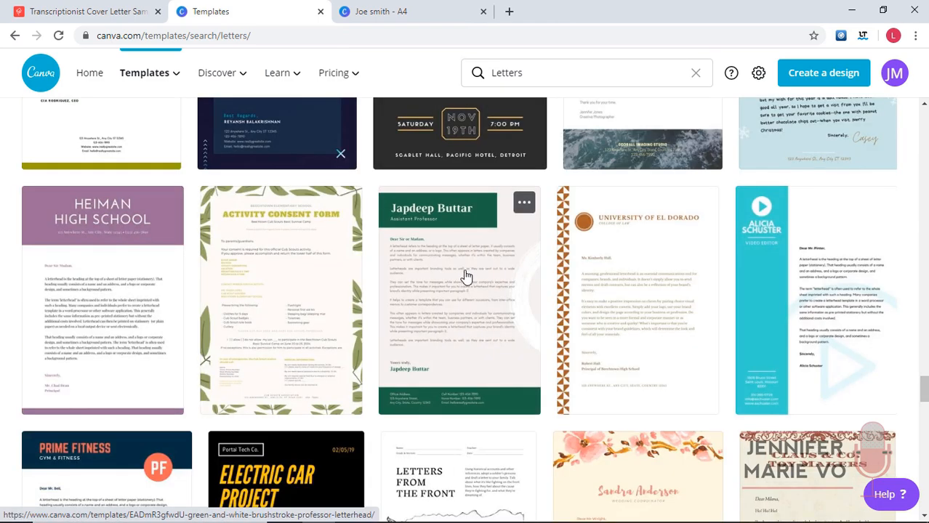
{"action": "left_click", "coordinate": [475, 241]}
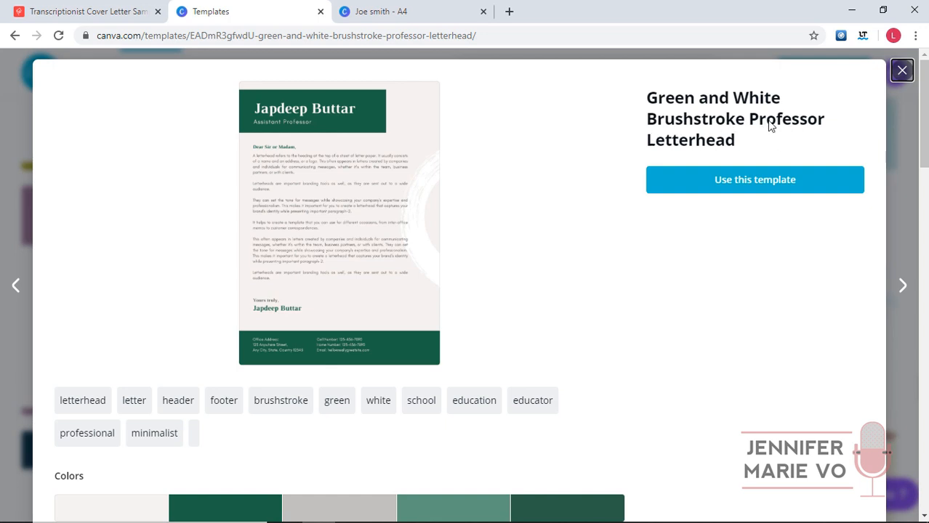
{"action": "left_click", "coordinate": [699, 188]}
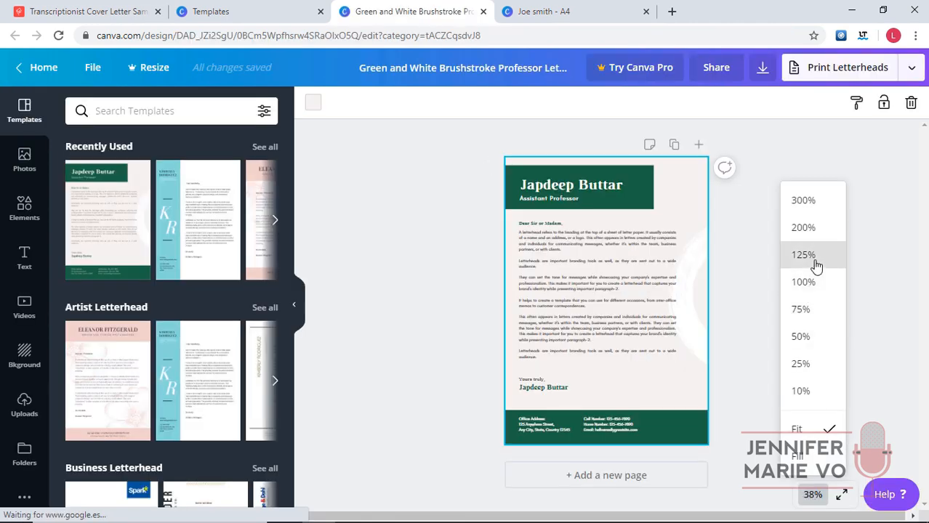
Return the page zoom to 100% and collapse the Templates panel.
{"action": "left_click", "coordinate": [816, 266]}
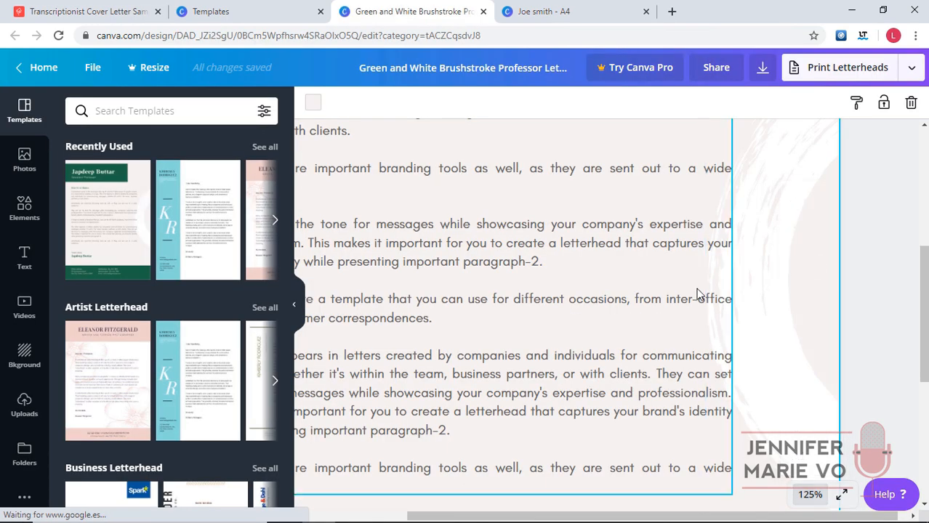
{"action": "left_click", "coordinate": [809, 494]}
{"action": "left_click", "coordinate": [815, 284]}
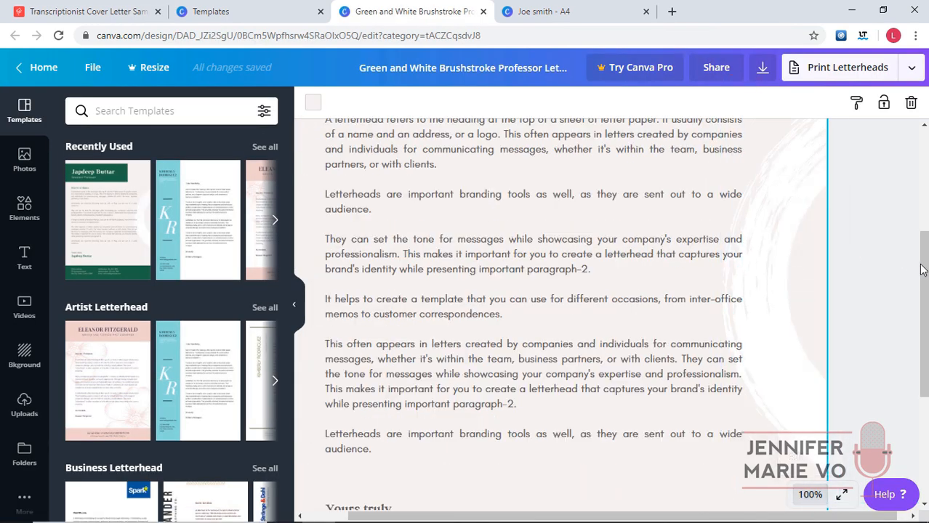
{"action": "scroll", "coordinate": [327, 311], "scroll_direction": "up", "scroll_amount": 5}
{"action": "left_click", "coordinate": [295, 306]}
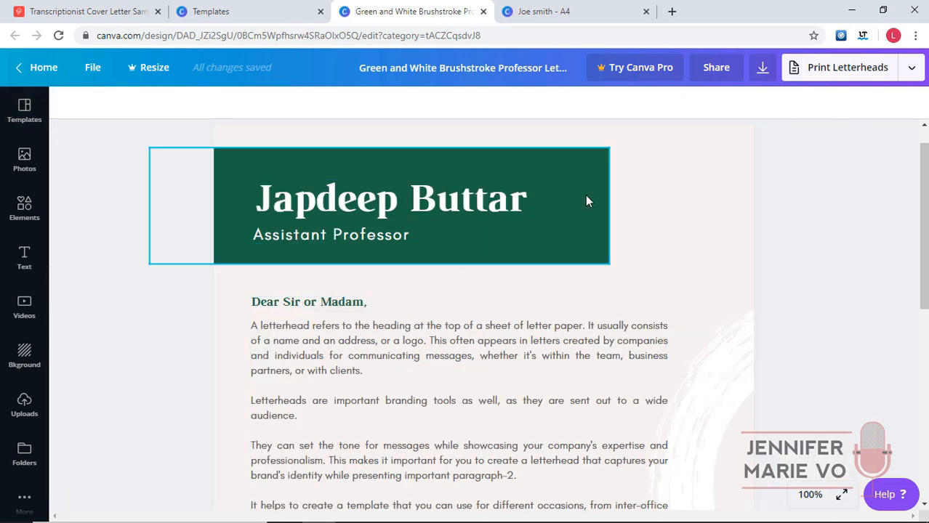
Zoom out to 75% and highlight all the placeholder body paragraphs.
{"action": "left_click", "coordinate": [452, 349]}
{"action": "scroll", "coordinate": [406, 349], "scroll_direction": "down", "scroll_amount": 1}
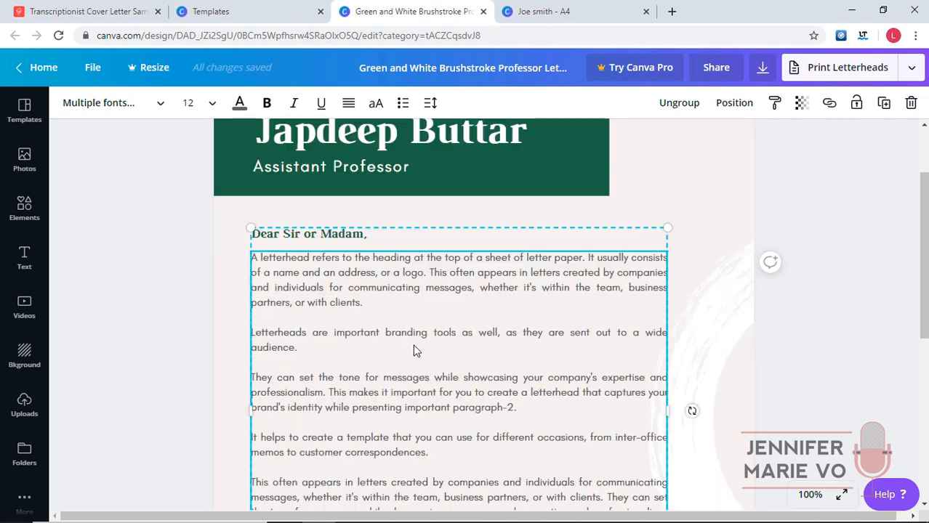
{"action": "scroll", "coordinate": [406, 349], "scroll_direction": "down", "scroll_amount": 1}
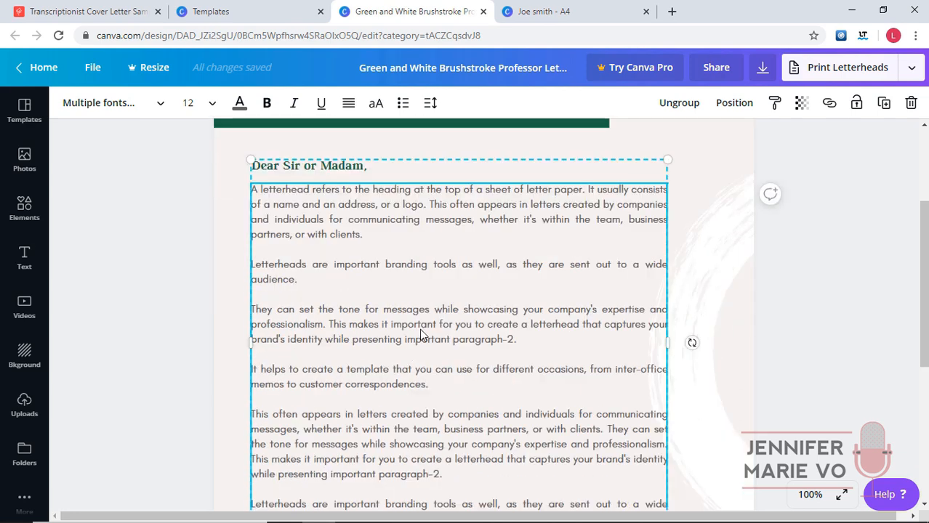
{"action": "left_click", "coordinate": [802, 298]}
{"action": "left_click", "coordinate": [834, 496]}
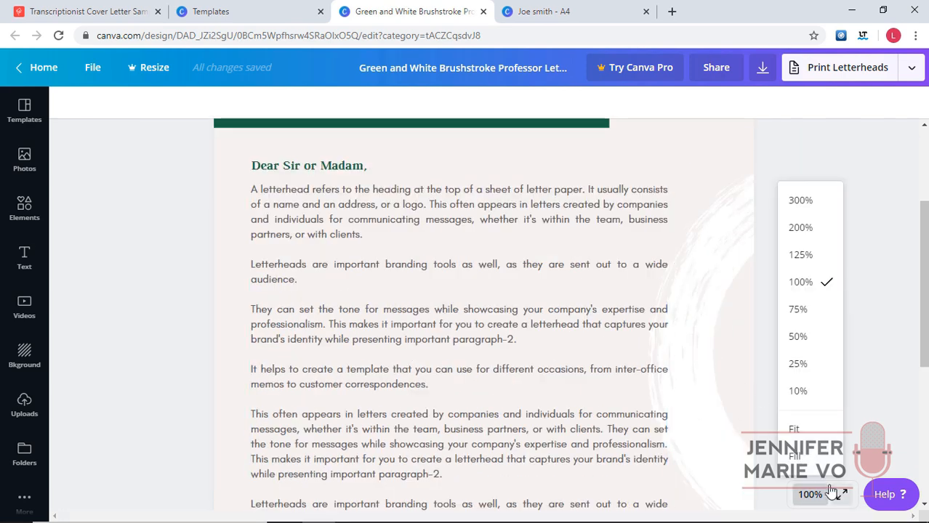
{"action": "left_click", "coordinate": [799, 309]}
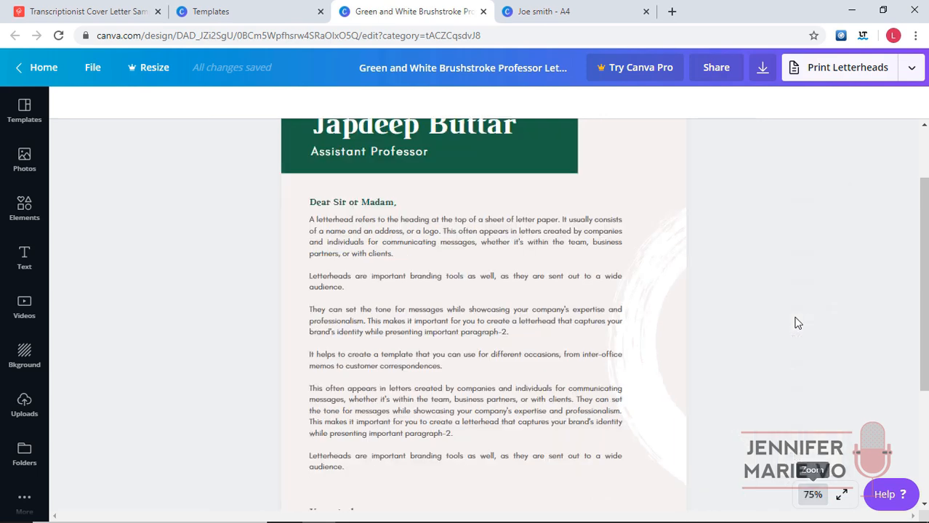
{"action": "left_click", "coordinate": [549, 366]}
{"action": "left_click", "coordinate": [545, 366]}
{"action": "left_click_drag", "start_coordinate": [356, 472], "coordinate": [312, 220]}
Delete the placeholder body and copy the Notepad letter from 'Please accept' to the sign-off.
{"action": "key", "text": "BackSpace"}
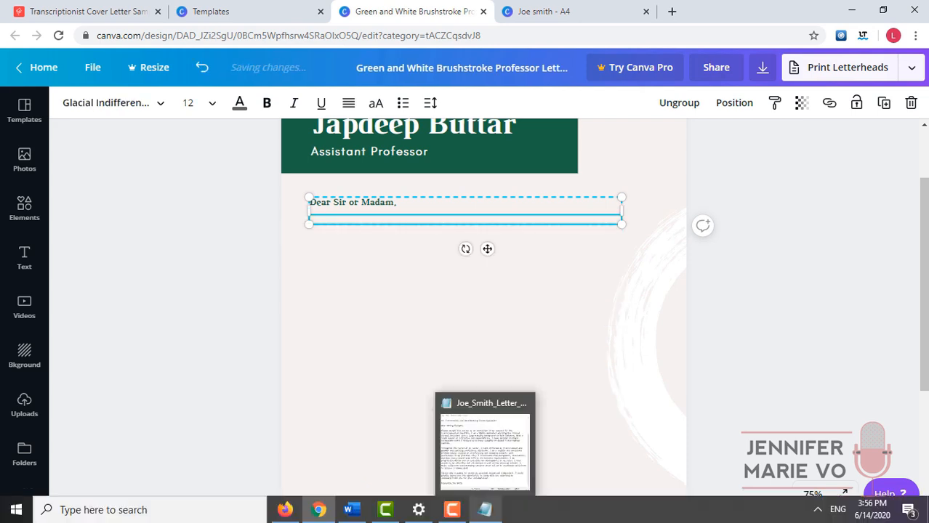
{"action": "left_click", "coordinate": [485, 510]}
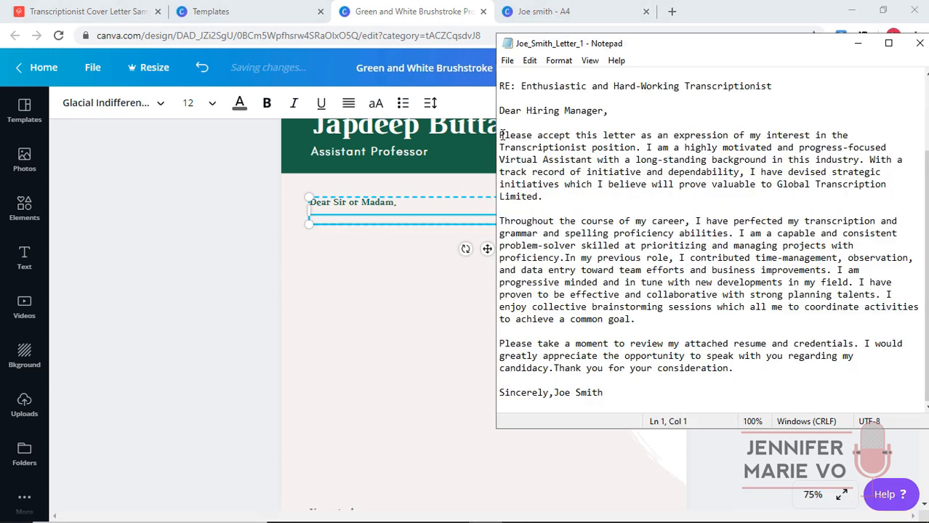
{"action": "left_click_drag", "start_coordinate": [500, 136], "coordinate": [661, 385]}
{"action": "right_click", "coordinate": [645, 360]}
{"action": "left_click", "coordinate": [683, 196]}
Paste the cover letter into the empty Canva body box and select 'Sir or Madam' in the greeting.
{"action": "left_click", "coordinate": [456, 222]}
{"action": "right_click", "coordinate": [455, 222]}
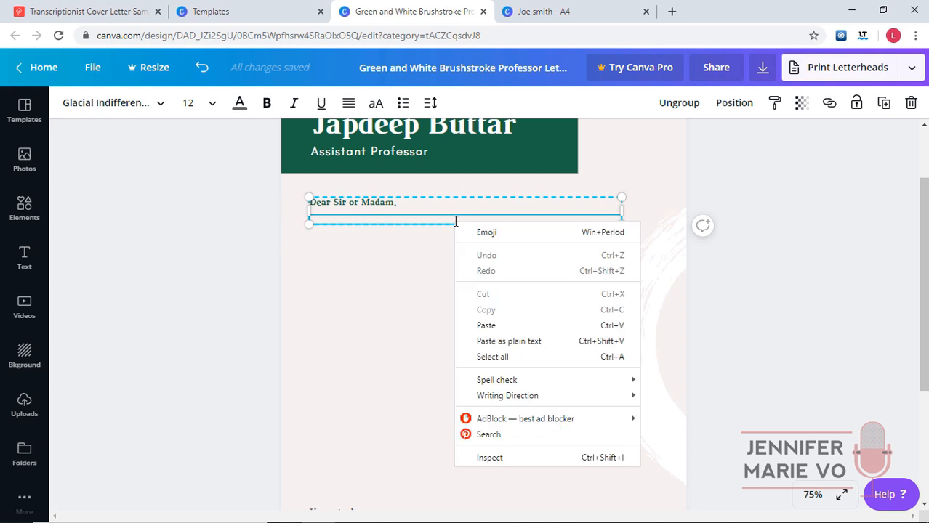
{"action": "left_click", "coordinate": [485, 324]}
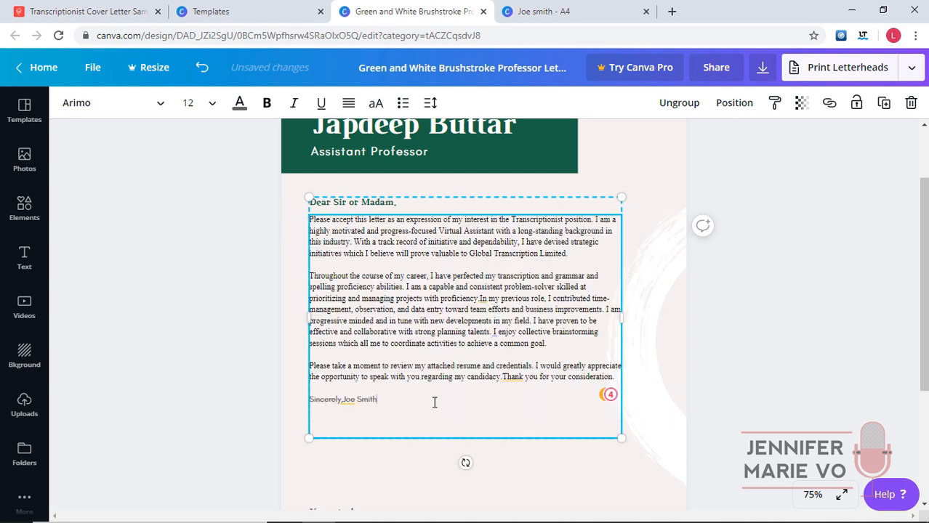
{"action": "double_click", "coordinate": [394, 204]}
{"action": "left_click_drag", "start_coordinate": [395, 204], "coordinate": [335, 208]}
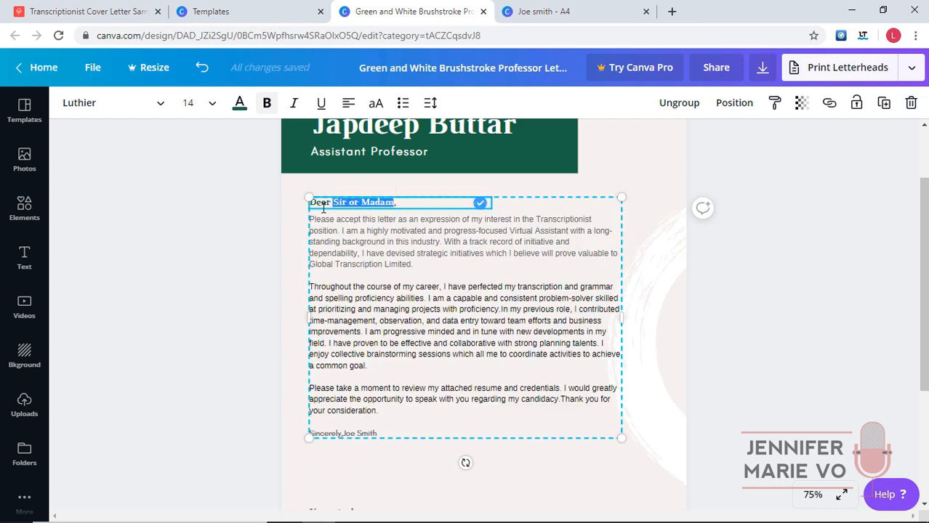
Change the greeting to 'Dear Hiring Manager', the signature to the applicant's name, and the closing to 'Sincerely,'.
{"action": "type", "text": "Hiring"}
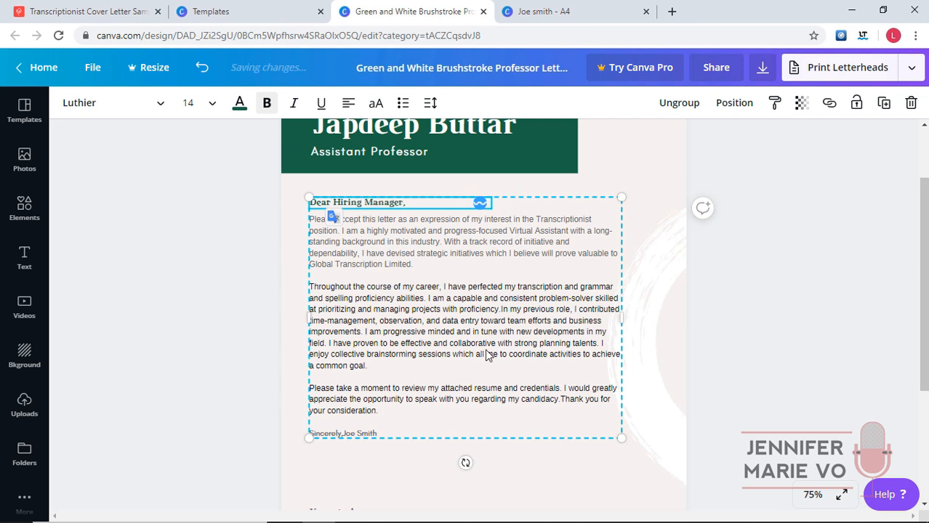
{"action": "scroll", "coordinate": [489, 349], "scroll_direction": "down", "scroll_amount": 3}
{"action": "left_click", "coordinate": [394, 331]}
{"action": "left_click", "coordinate": [428, 336]}
{"action": "left_click_drag", "start_coordinate": [428, 337], "coordinate": [308, 330]}
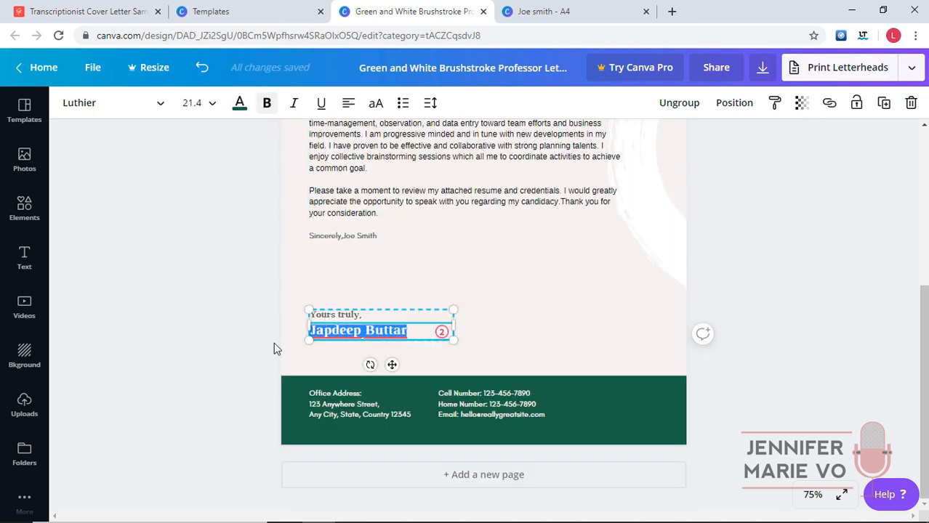
{"action": "type", "text": "Joe Smith"}
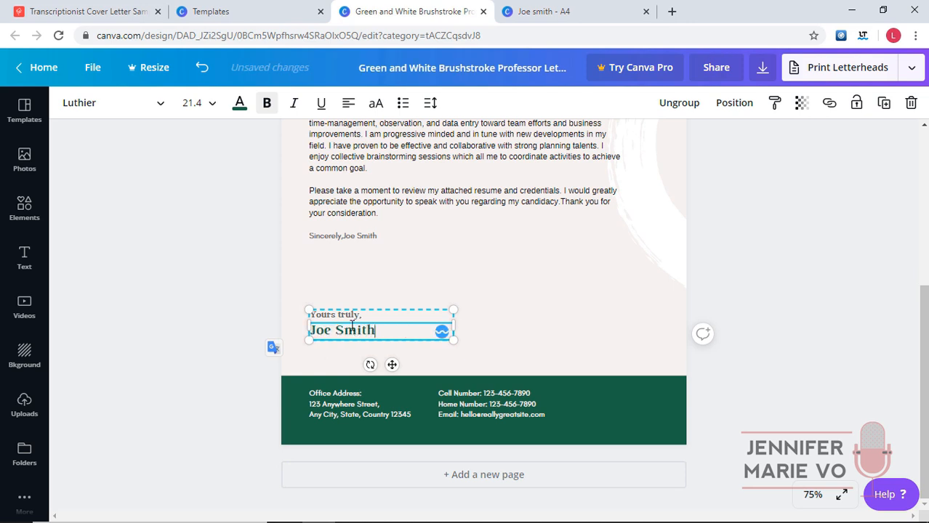
{"action": "left_click", "coordinate": [452, 284]}
{"action": "left_click", "coordinate": [332, 318]}
{"action": "left_click_drag", "start_coordinate": [359, 315], "coordinate": [314, 315]}
{"action": "type", "text": "Sincerely,"}
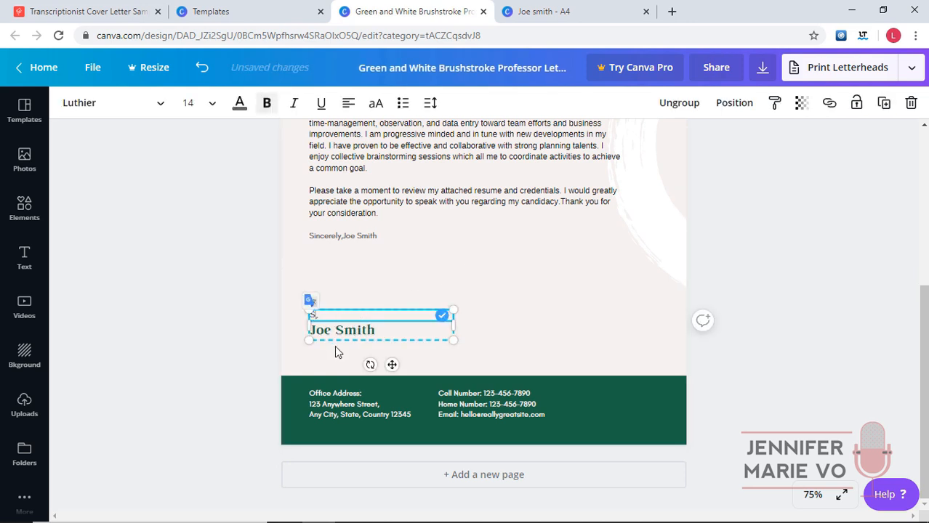
Replace the footer e-mail with the applicant's address and relabel Office Address as Home Address.
{"action": "left_click", "coordinate": [363, 397]}
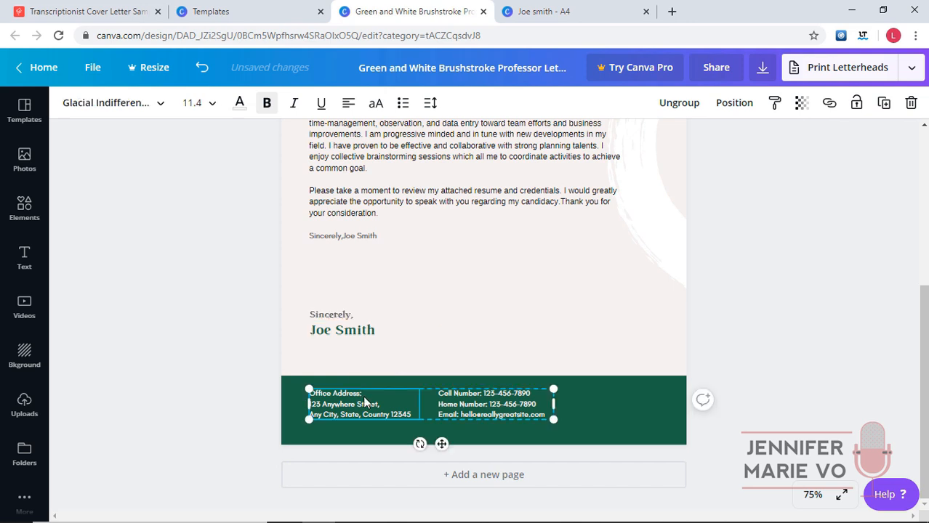
{"action": "double_click", "coordinate": [469, 414]}
{"action": "left_click_drag", "start_coordinate": [460, 414], "coordinate": [526, 416]}
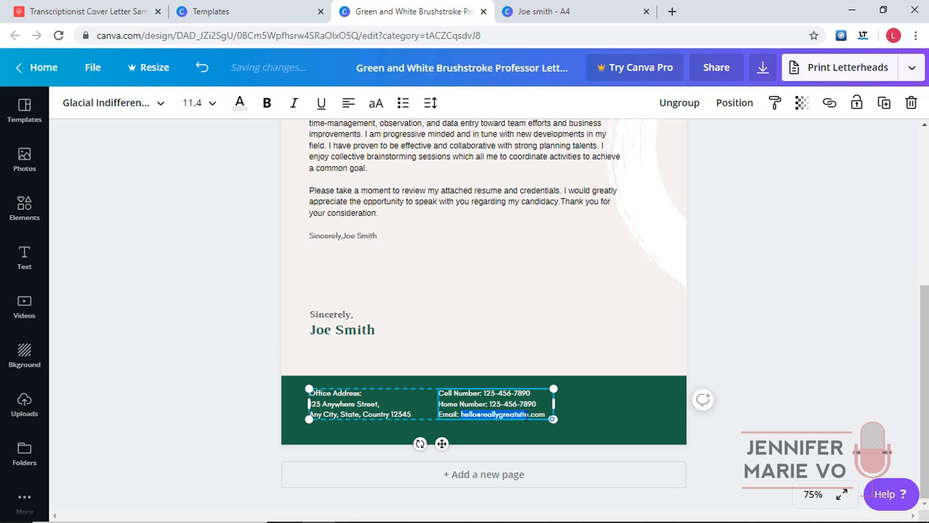
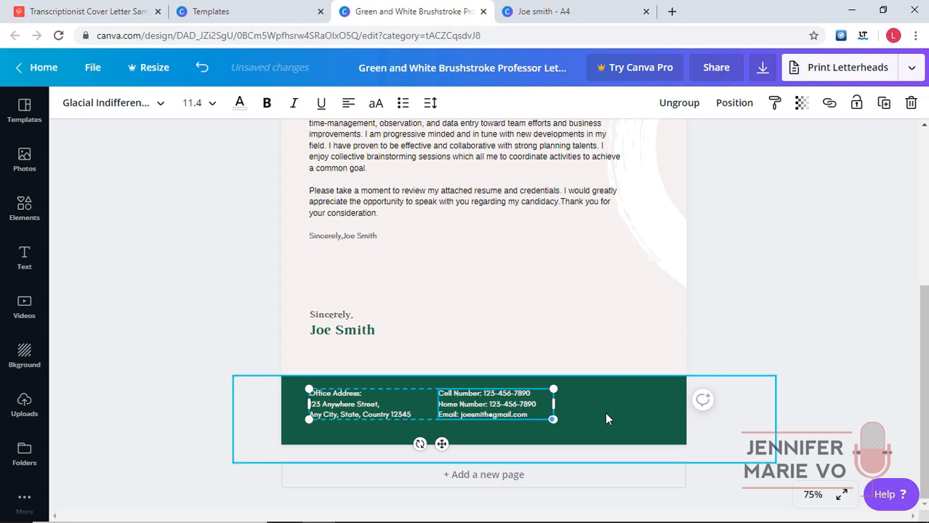
{"action": "left_click", "coordinate": [359, 394]}
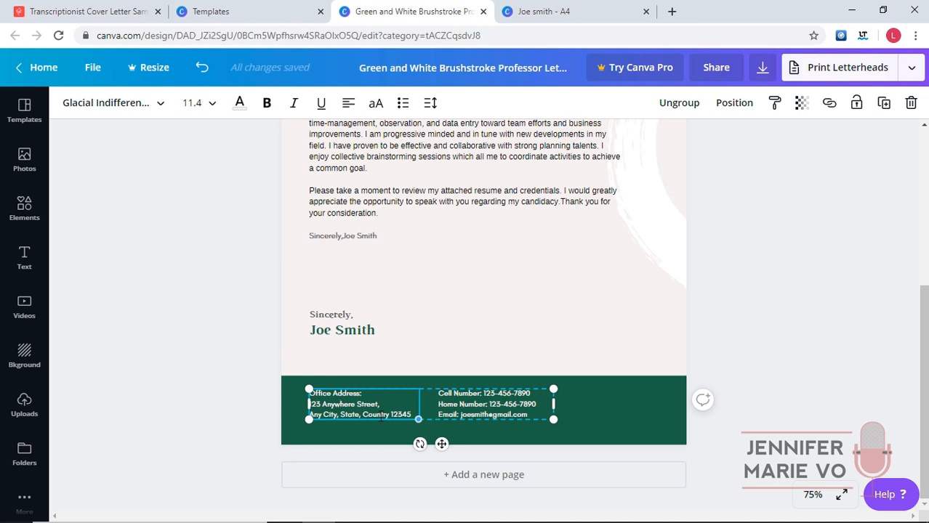
{"action": "left_click_drag", "start_coordinate": [331, 394], "coordinate": [301, 396]}
{"action": "type", "text": "Home"}
{"action": "key", "text": "BackSpace"}
{"action": "key", "text": "BackSpace"}
{"action": "key", "text": "BackSpace"}
{"action": "key", "text": "BackSpace"}
{"action": "type", "text": "Home"}
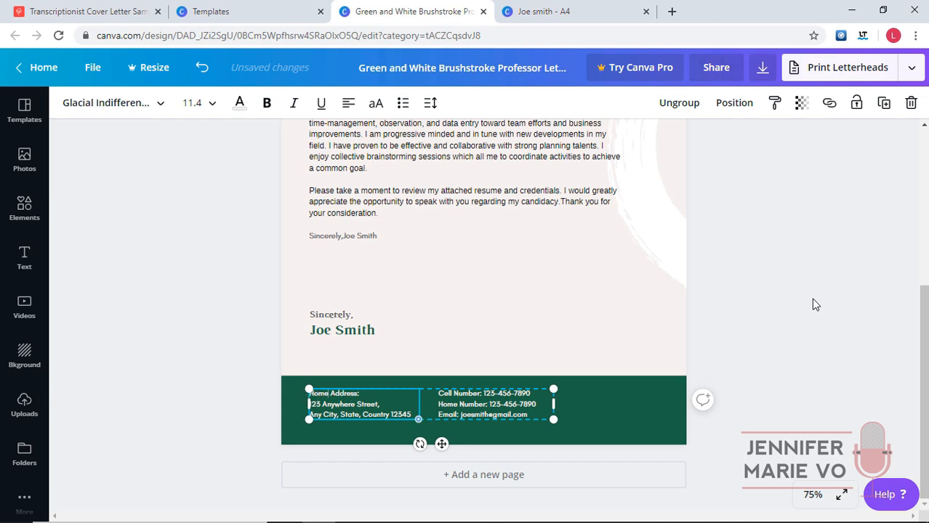
{"action": "left_click", "coordinate": [811, 298]}
{"action": "left_click", "coordinate": [561, 11]}
{"action": "scroll", "coordinate": [384, 307], "scroll_direction": "down", "scroll_amount": 10}
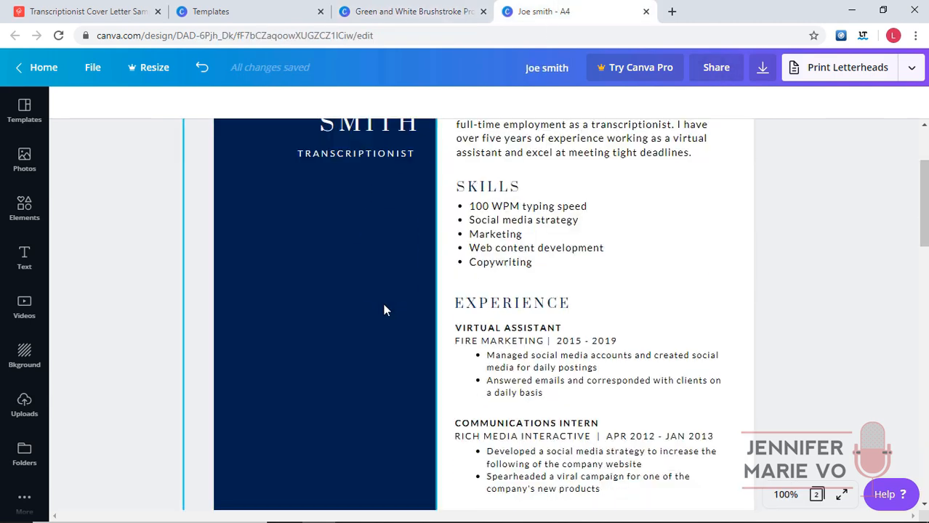
{"action": "scroll", "coordinate": [387, 312], "scroll_direction": "up", "scroll_amount": 4}
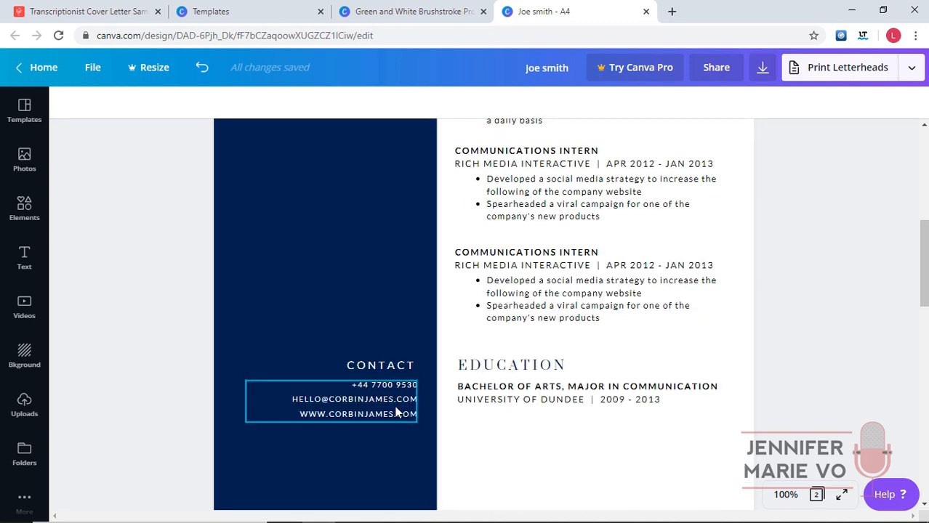
{"action": "scroll", "coordinate": [376, 407], "scroll_direction": "up", "scroll_amount": 6}
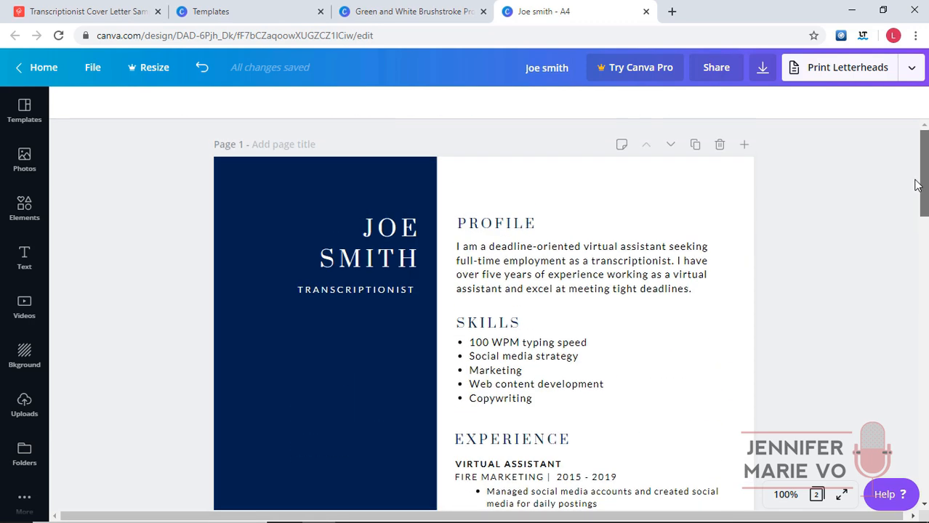
{"action": "left_click", "coordinate": [424, 9]}
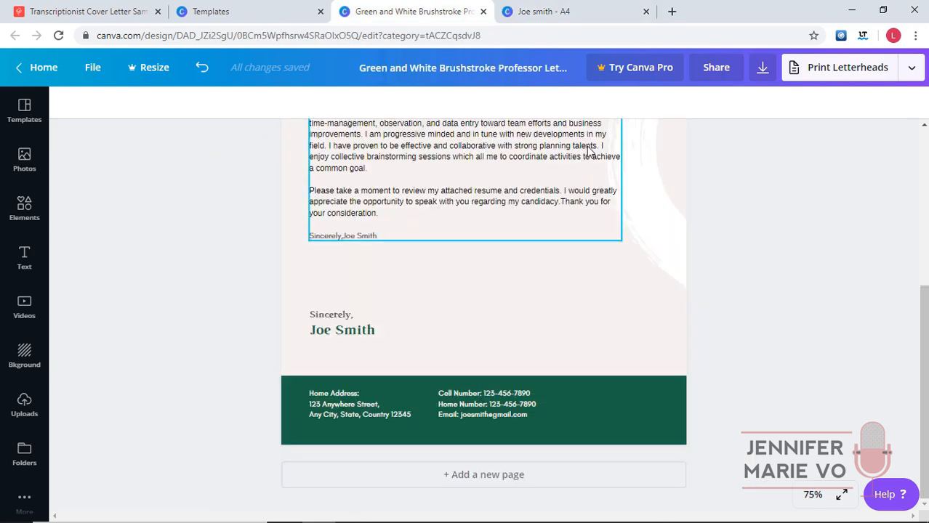
{"action": "left_click", "coordinate": [542, 12]}
{"action": "left_click", "coordinate": [627, 261]}
{"action": "double_click", "coordinate": [628, 261]}
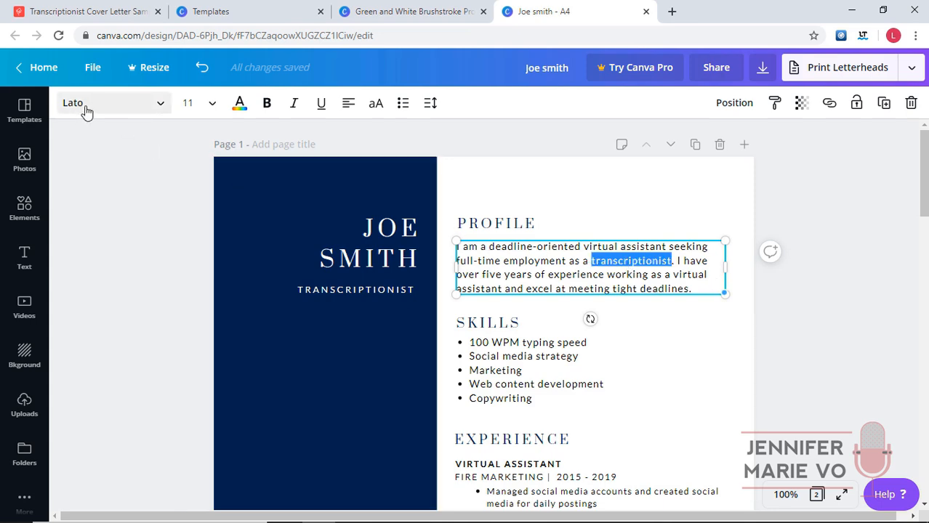
{"action": "left_click", "coordinate": [410, 15]}
{"action": "left_click", "coordinate": [429, 206]}
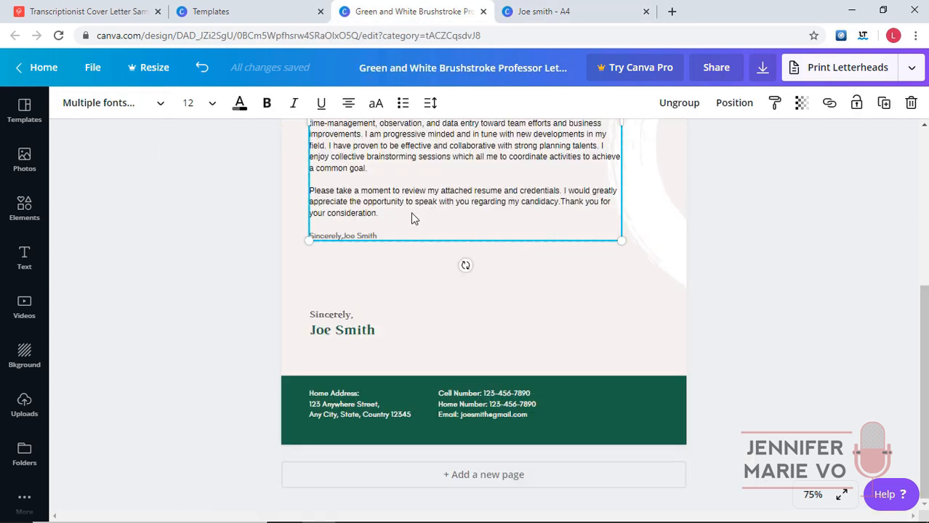
Set the whole letter body in the Lato font.
{"action": "scroll", "coordinate": [411, 218], "scroll_direction": "up", "scroll_amount": 4}
{"action": "left_click", "coordinate": [407, 327]}
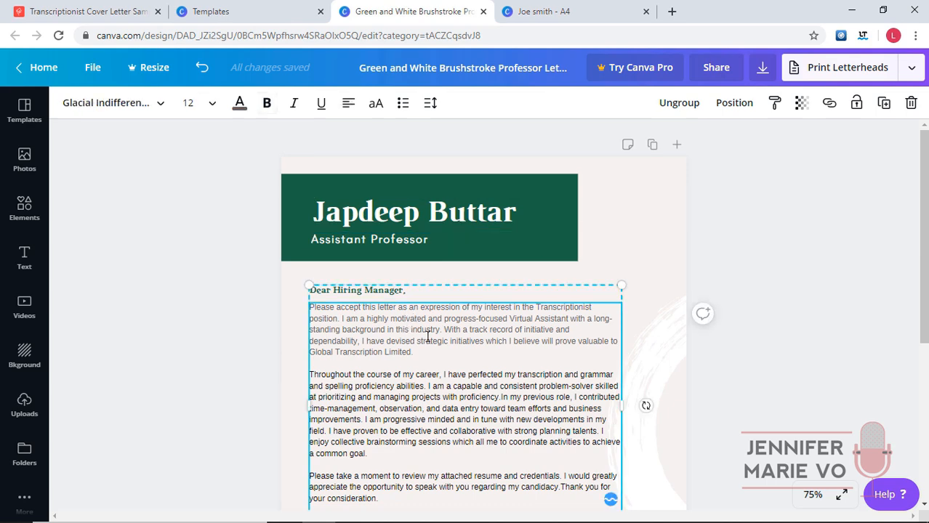
{"action": "scroll", "coordinate": [427, 336], "scroll_direction": "down", "scroll_amount": 1}
{"action": "left_click", "coordinate": [399, 453]}
{"action": "left_click_drag", "start_coordinate": [387, 451], "coordinate": [296, 220]}
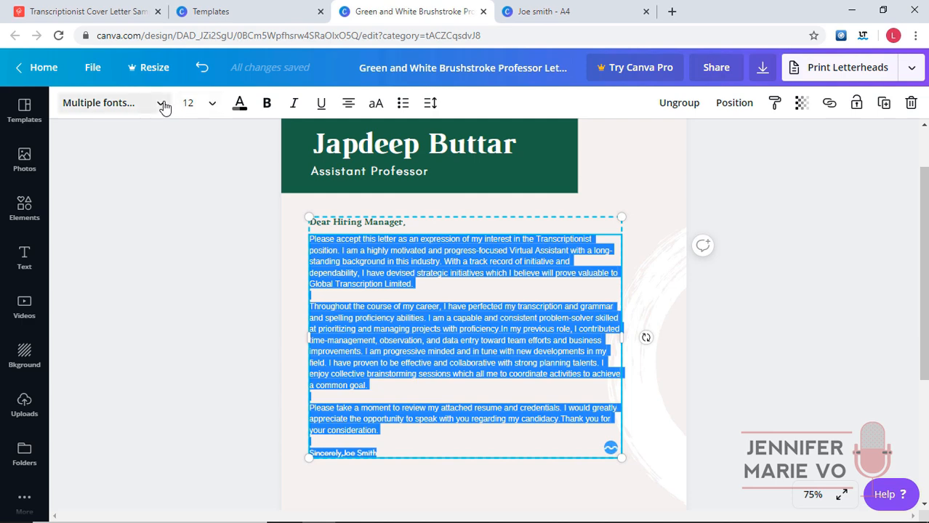
{"action": "left_click", "coordinate": [161, 104]}
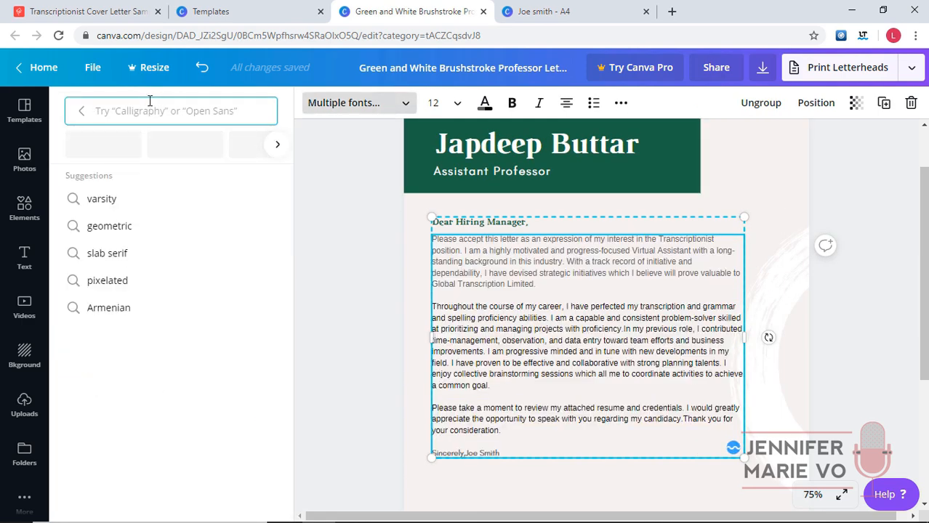
{"action": "type", "text": "Lato"}
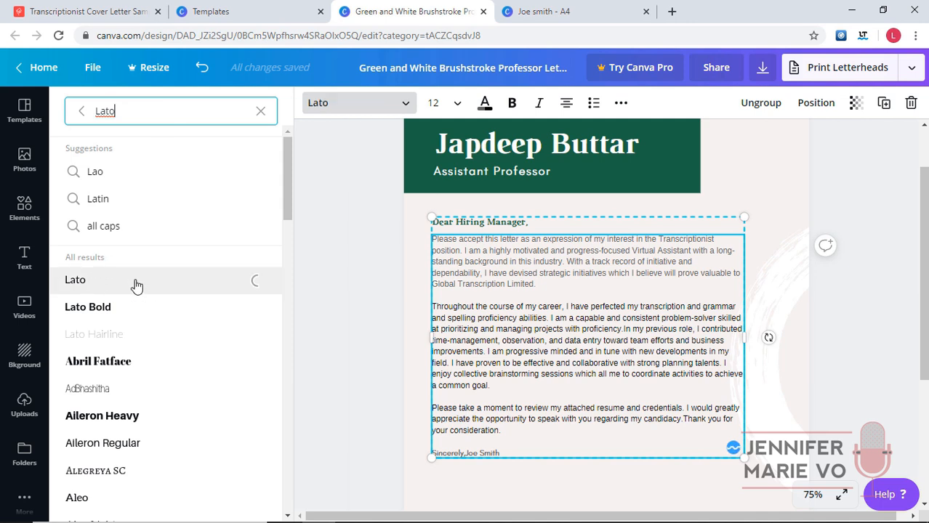
{"action": "left_click", "coordinate": [109, 285]}
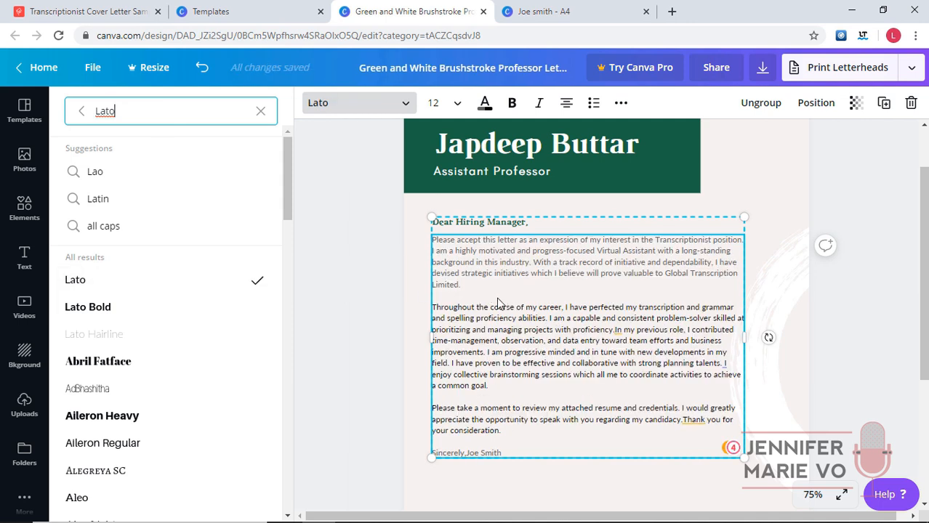
Make the body text black and move the applicant's name onto its own line below 'Sincerely,'.
{"action": "left_click", "coordinate": [500, 304]}
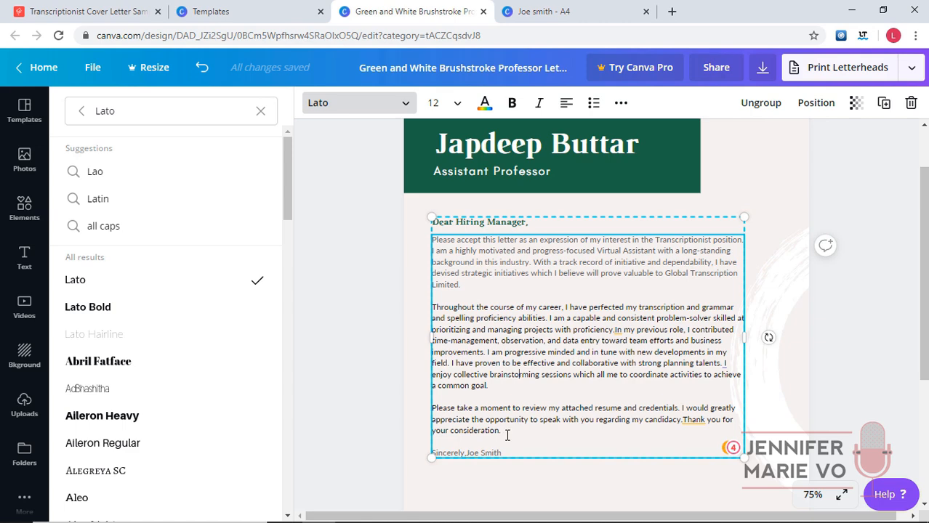
{"action": "left_click_drag", "start_coordinate": [509, 452], "coordinate": [411, 157]}
{"action": "left_click", "coordinate": [435, 240]}
{"action": "key", "text": "ctrl+a"}
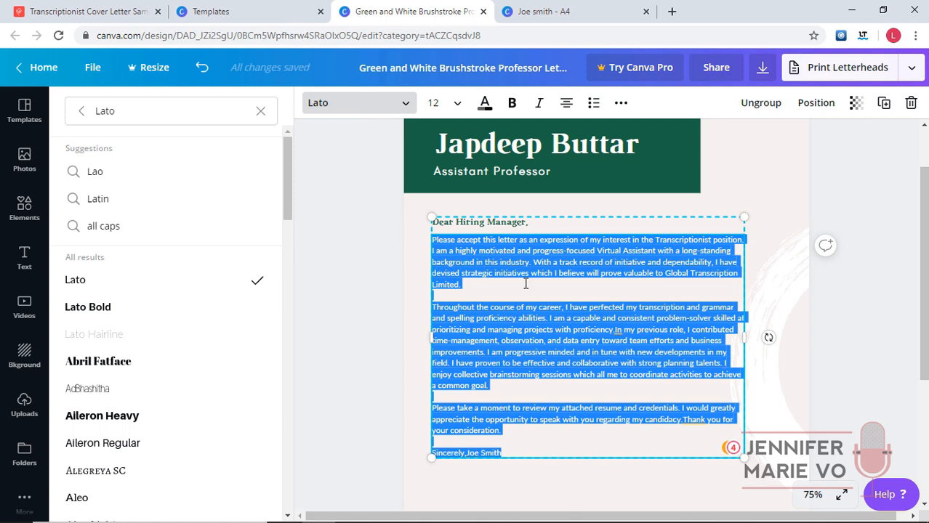
{"action": "left_click", "coordinate": [484, 102]}
{"action": "left_click", "coordinate": [86, 243]}
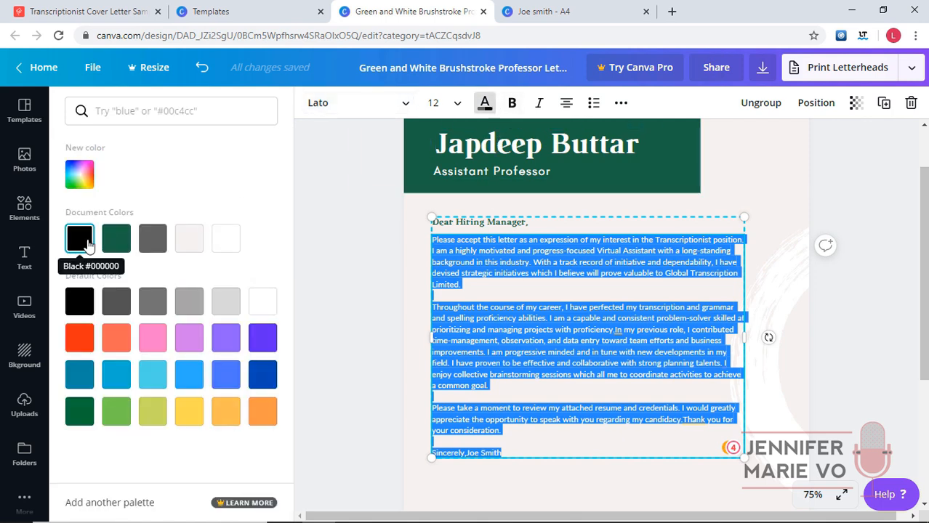
{"action": "left_click", "coordinate": [488, 288]}
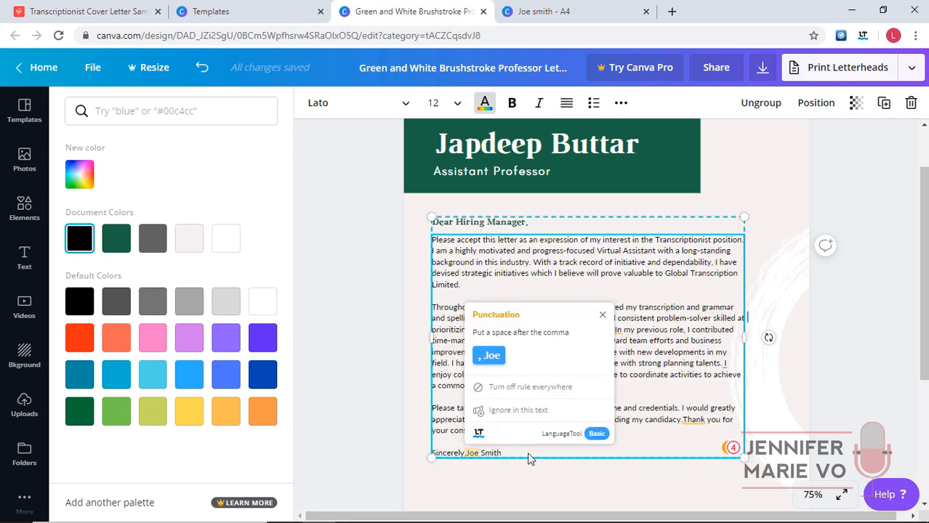
{"action": "key", "text": "Return"}
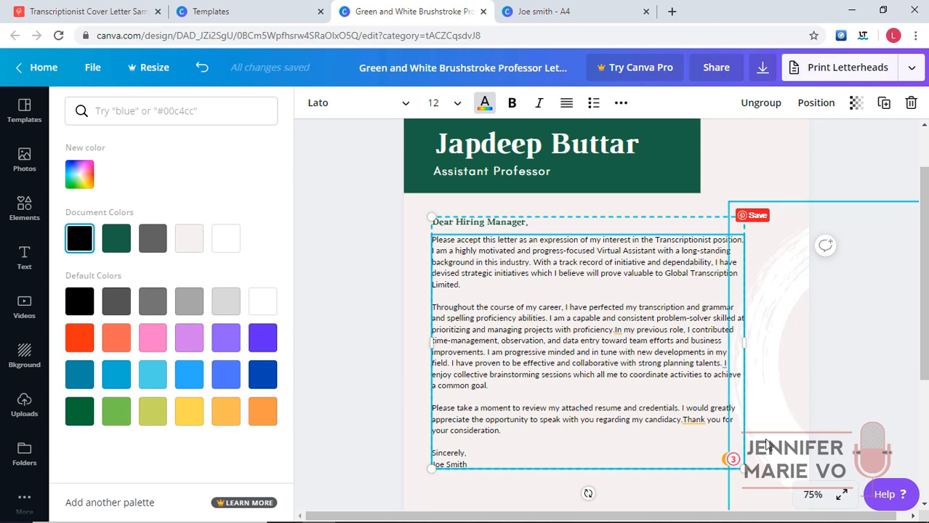
{"action": "left_click", "coordinate": [839, 501]}
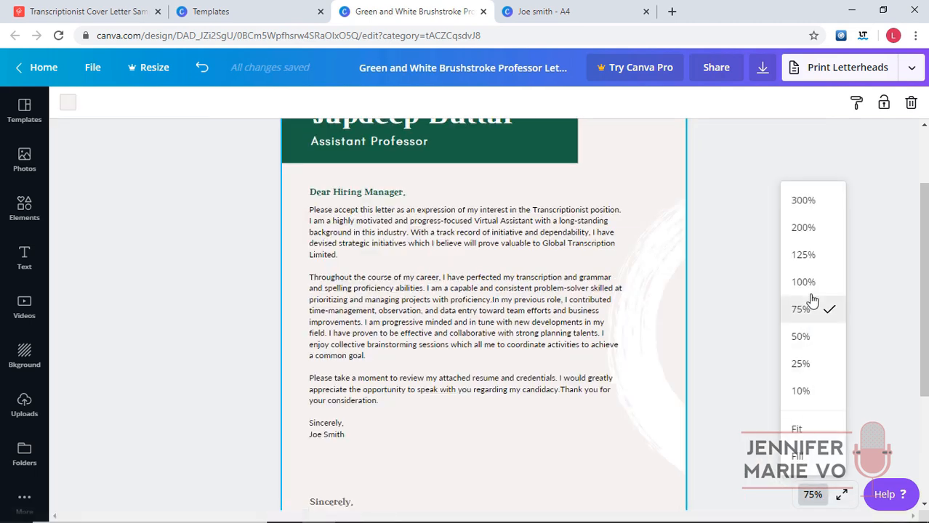
Zoom the page to 125% and select the letter body text box.
{"action": "left_click", "coordinate": [805, 257]}
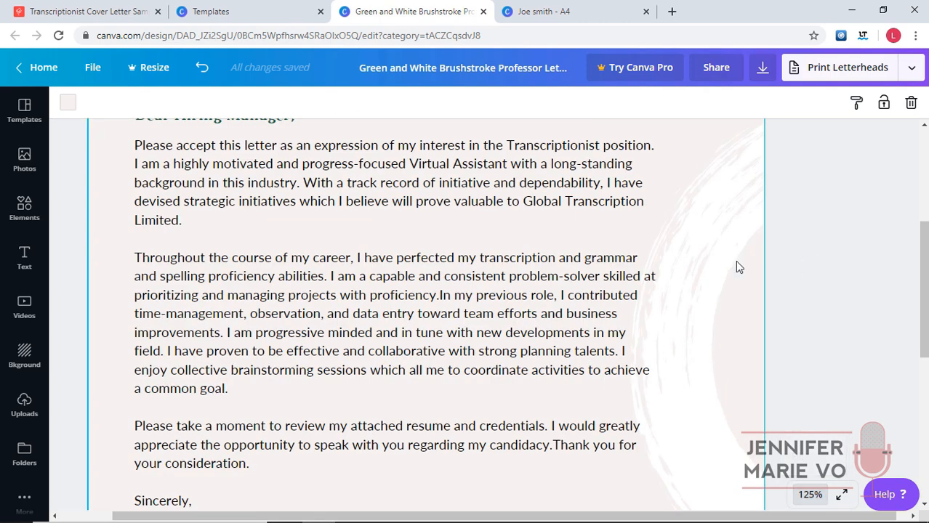
{"action": "left_click", "coordinate": [436, 303]}
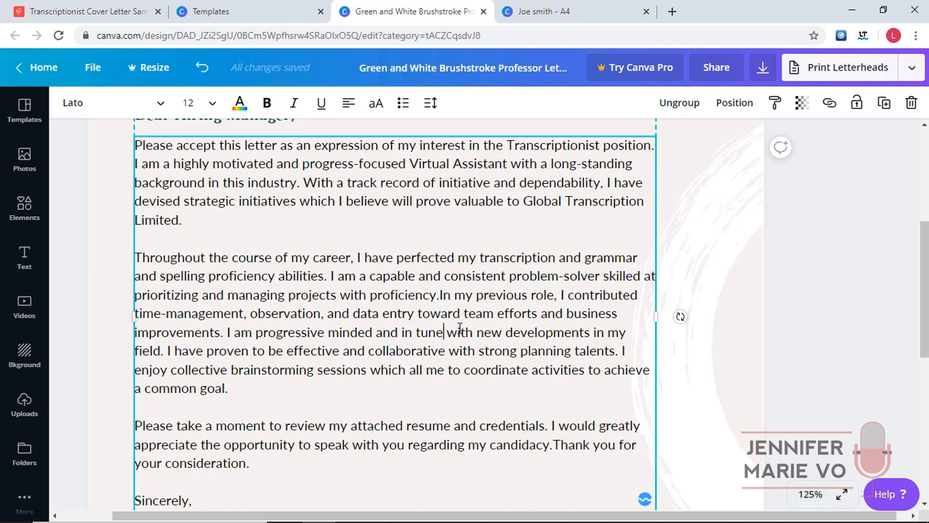
{"action": "scroll", "coordinate": [489, 335], "scroll_direction": "down", "scroll_amount": 1}
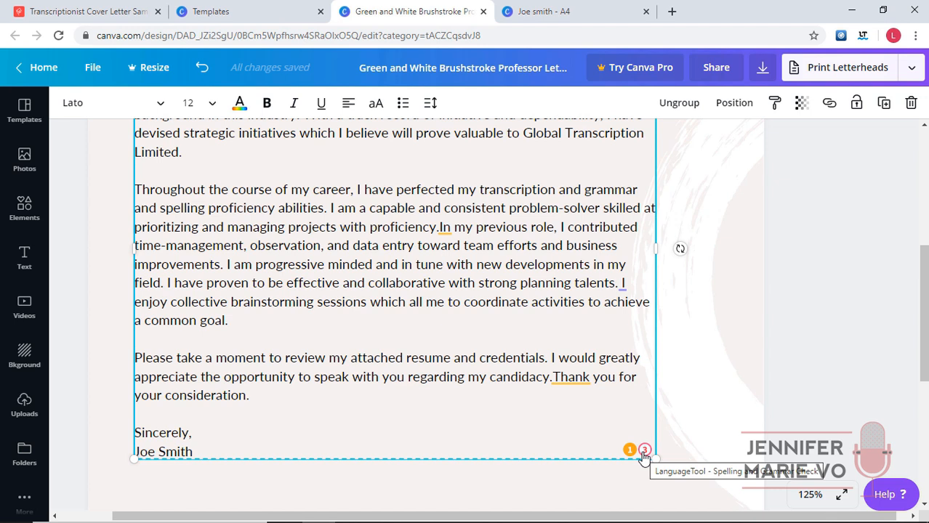
Open the LanguageTool Grammar and Spell Checker Web Store page in a new tab, then return to Canva.
{"action": "left_click", "coordinate": [863, 36]}
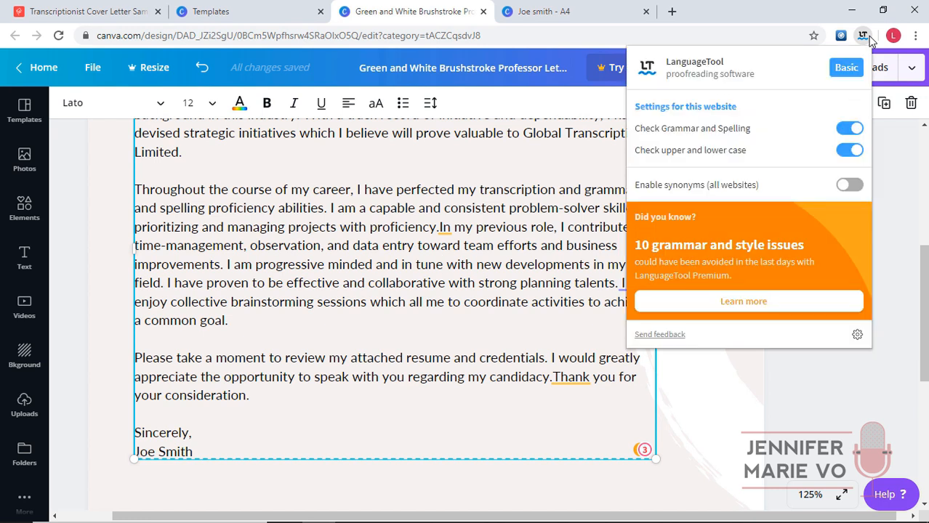
{"action": "left_click", "coordinate": [672, 12]}
{"action": "type", "text": "languagetool"}
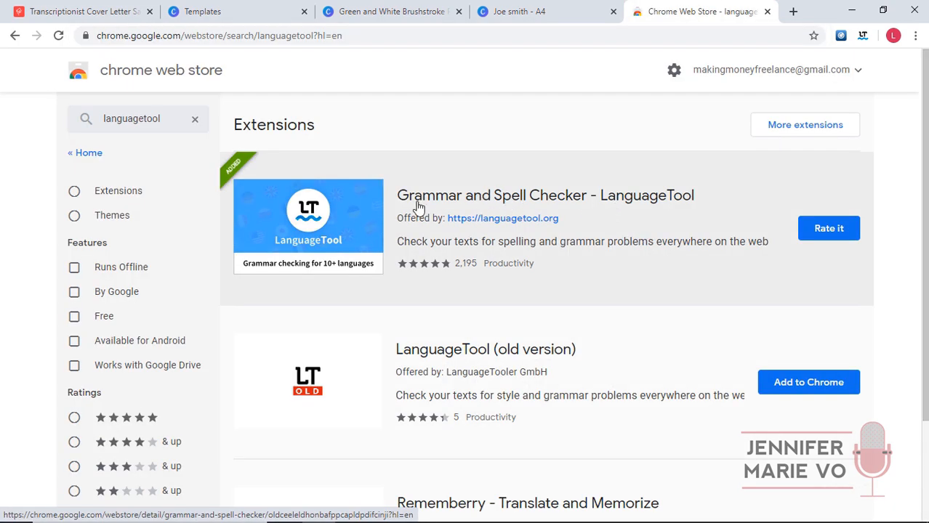
{"action": "left_click", "coordinate": [609, 202]}
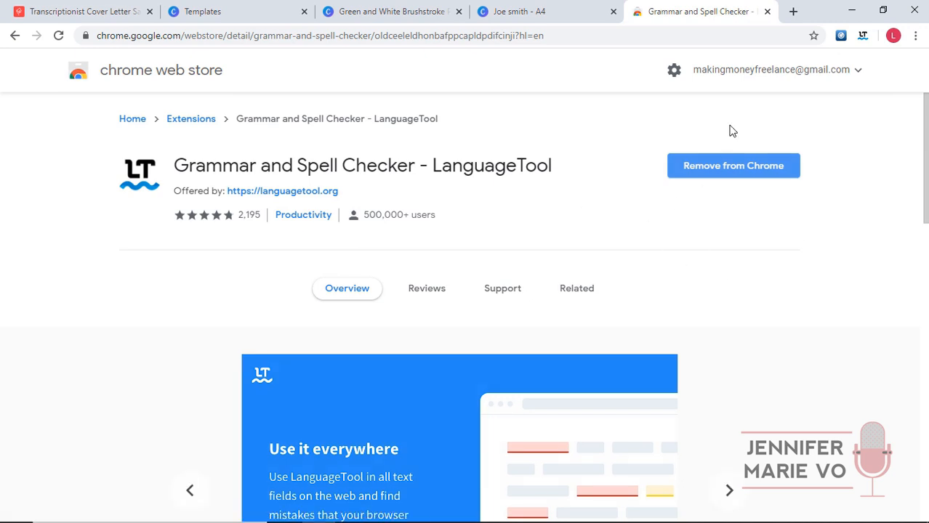
{"action": "left_click", "coordinate": [397, 9]}
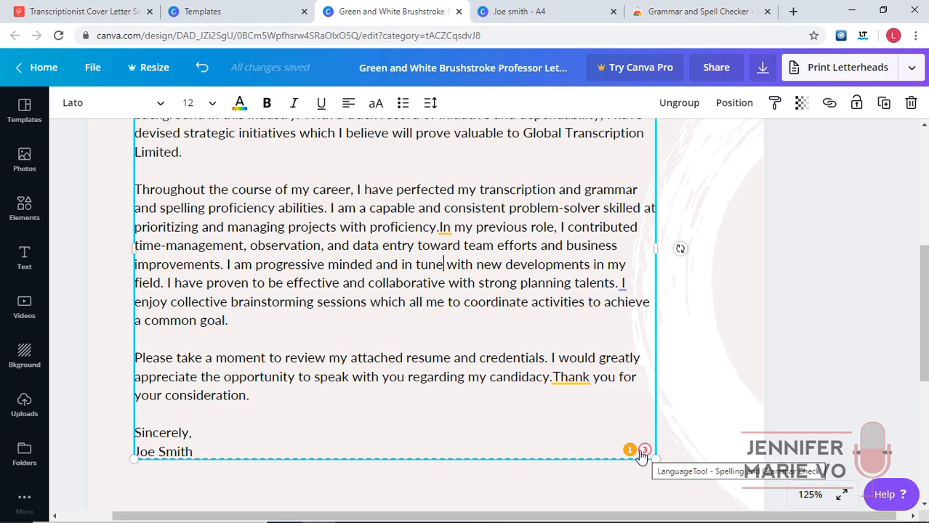
Add the missing spaces LanguageTool flags before 'In' and 'Thank'.
{"action": "left_click", "coordinate": [442, 228]}
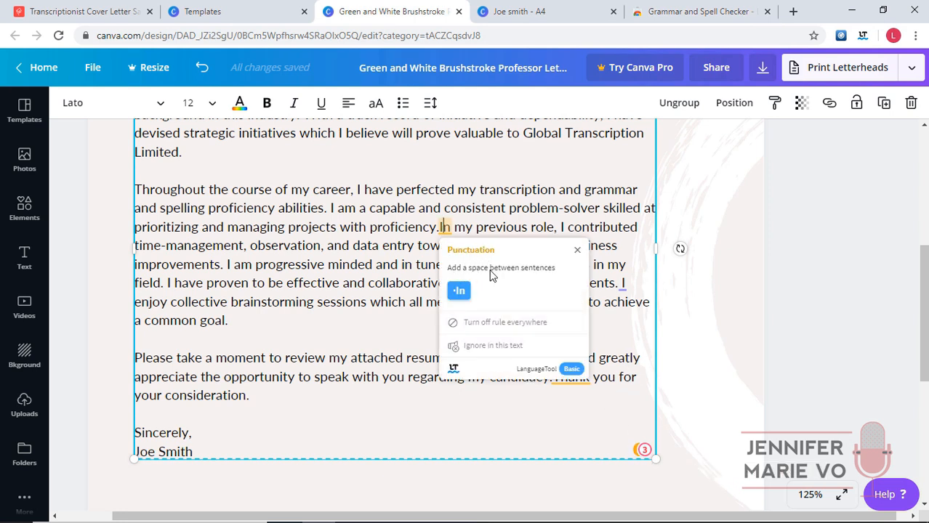
{"action": "left_click", "coordinate": [394, 239]}
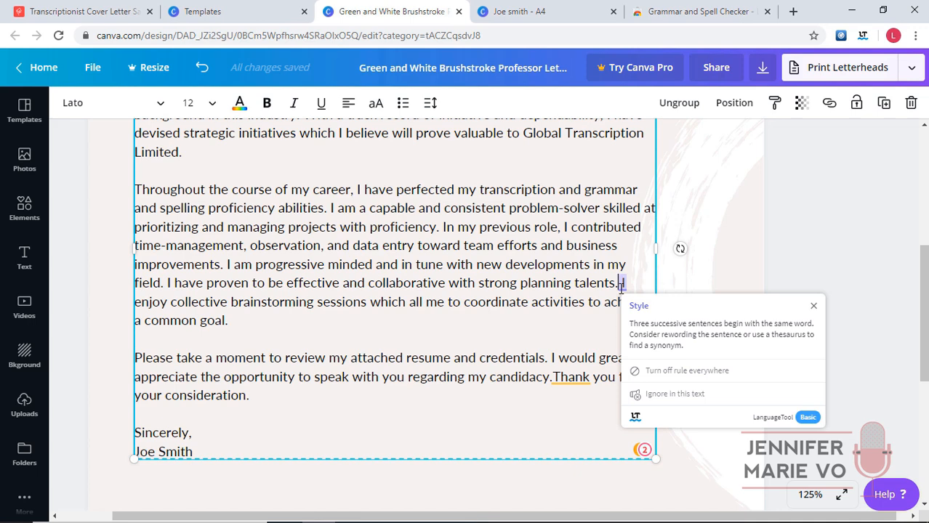
{"action": "left_click", "coordinate": [558, 380]}
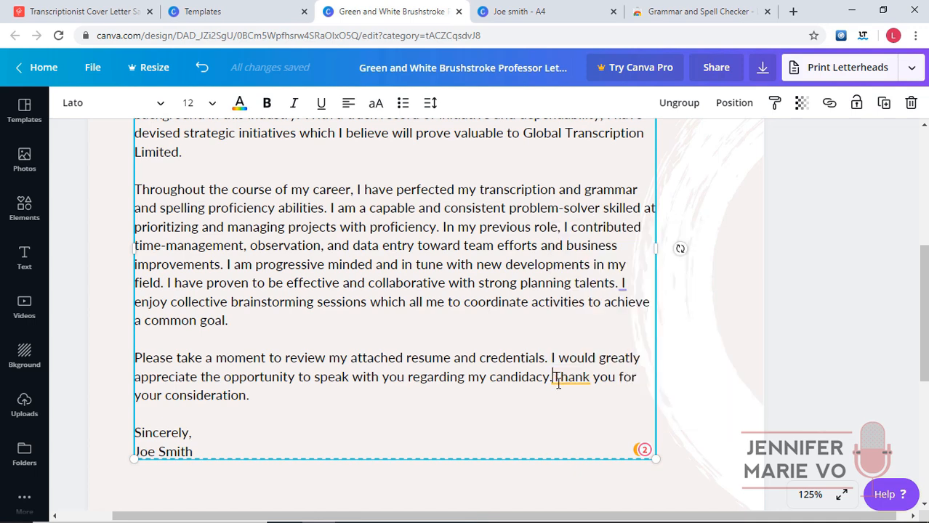
{"action": "scroll", "coordinate": [563, 392], "scroll_direction": "up", "scroll_amount": 2}
{"action": "scroll", "coordinate": [562, 385], "scroll_direction": "down", "scroll_amount": 1}
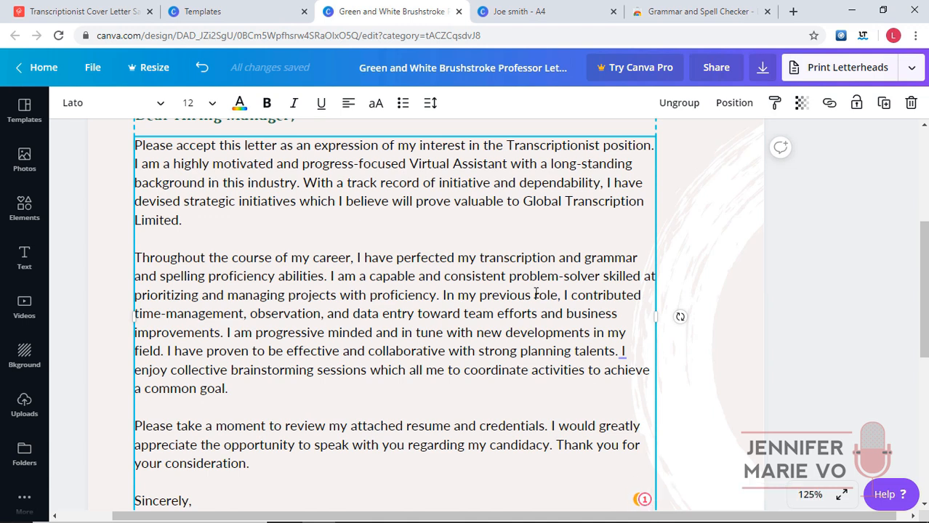
Correct the misspelled 'preevious' to 'previous' using the spelling suggestion.
{"action": "left_click", "coordinate": [501, 299]}
{"action": "type", "text": "e"}
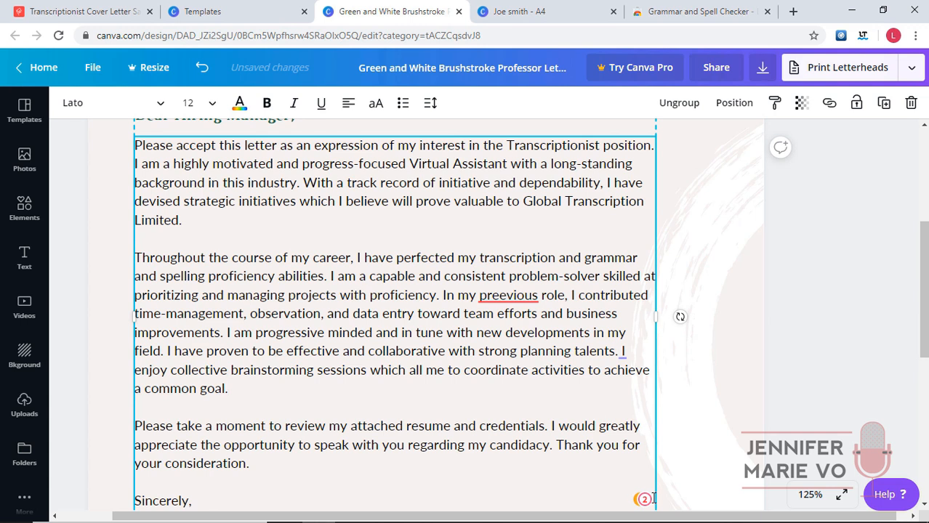
{"action": "left_click", "coordinate": [502, 298]}
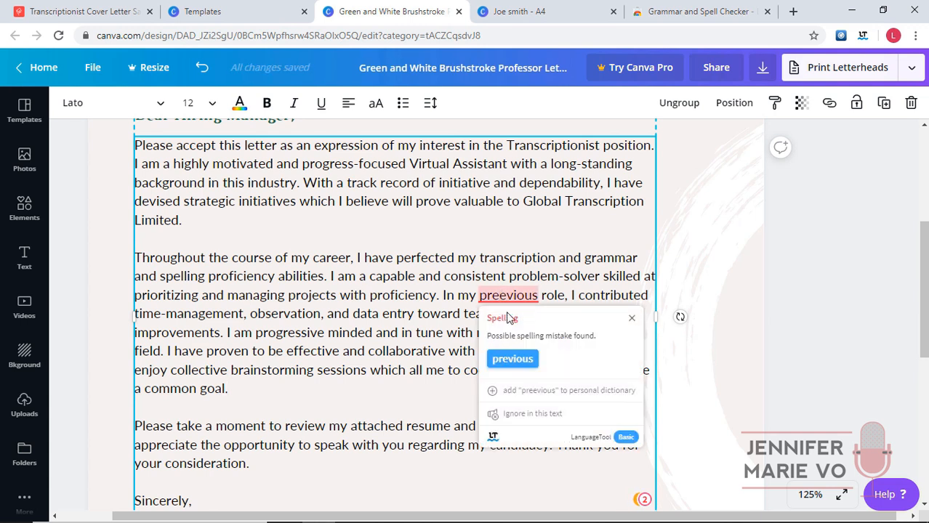
{"action": "left_click", "coordinate": [512, 358]}
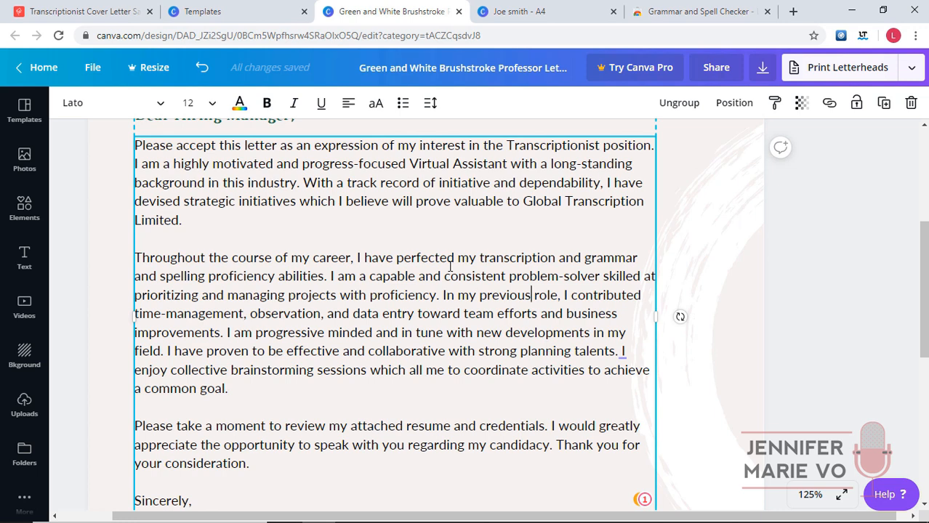
{"action": "scroll", "coordinate": [449, 268], "scroll_direction": "up", "scroll_amount": 1}
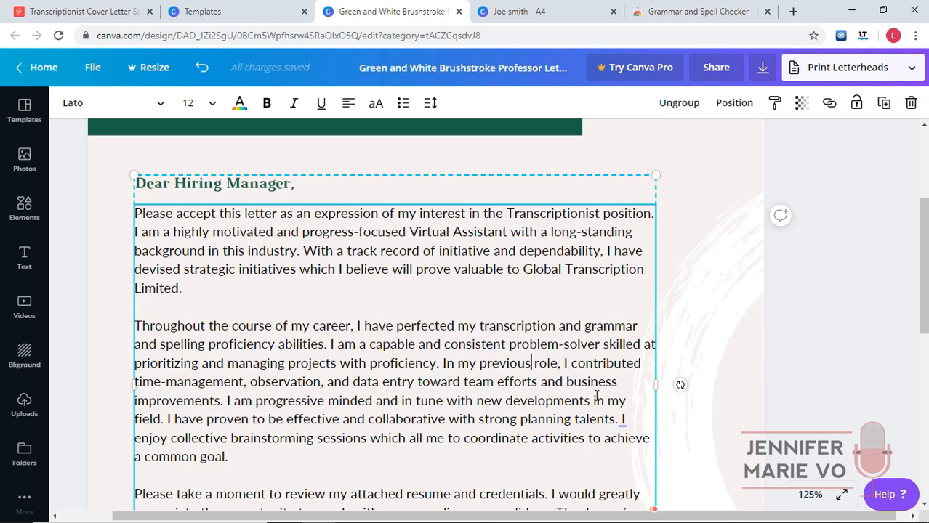
{"action": "scroll", "coordinate": [566, 377], "scroll_direction": "down", "scroll_amount": 2}
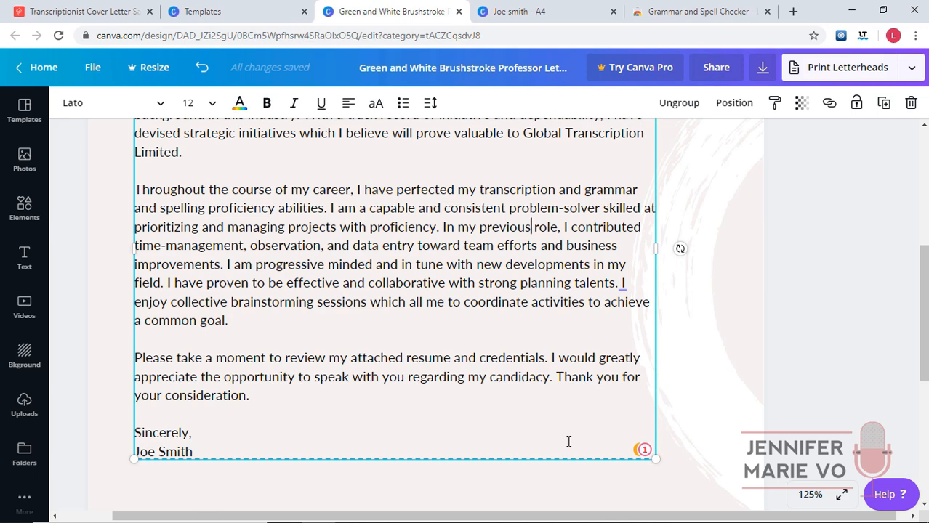
Delete the duplicate pasted sign-off lines from the end of the letter body.
{"action": "left_click", "coordinate": [770, 477]}
{"action": "scroll", "coordinate": [459, 322], "scroll_direction": "down", "scroll_amount": 4}
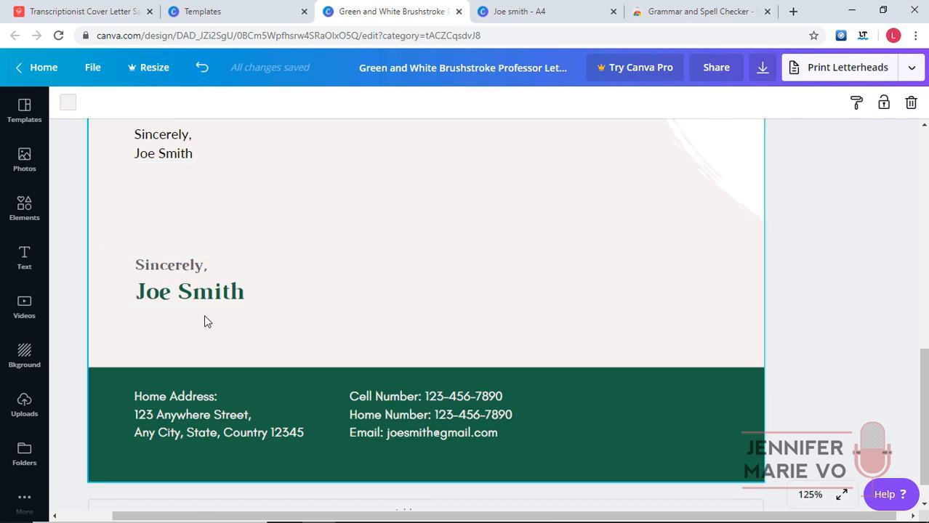
{"action": "scroll", "coordinate": [207, 280], "scroll_direction": "up", "scroll_amount": 2}
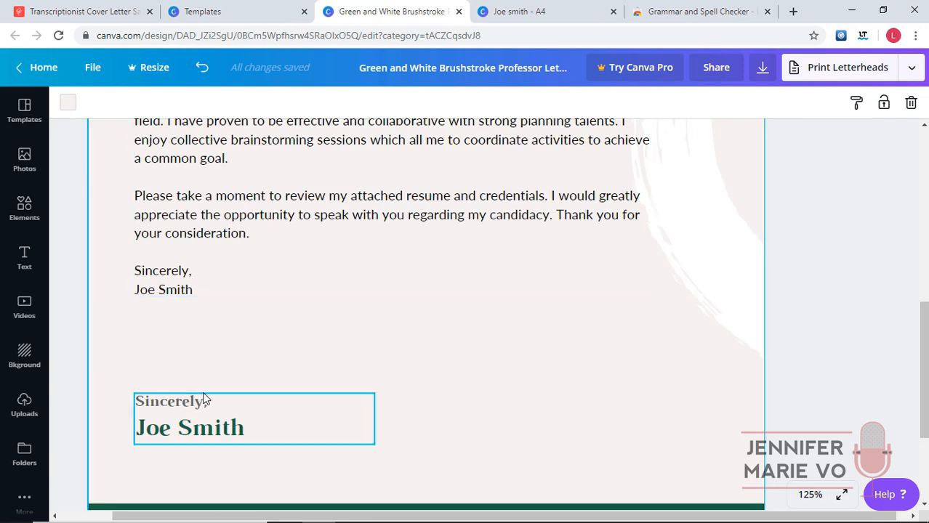
{"action": "left_click", "coordinate": [182, 292]}
{"action": "scroll", "coordinate": [204, 293], "scroll_direction": "up", "scroll_amount": 5}
{"action": "scroll", "coordinate": [203, 293], "scroll_direction": "down", "scroll_amount": 5}
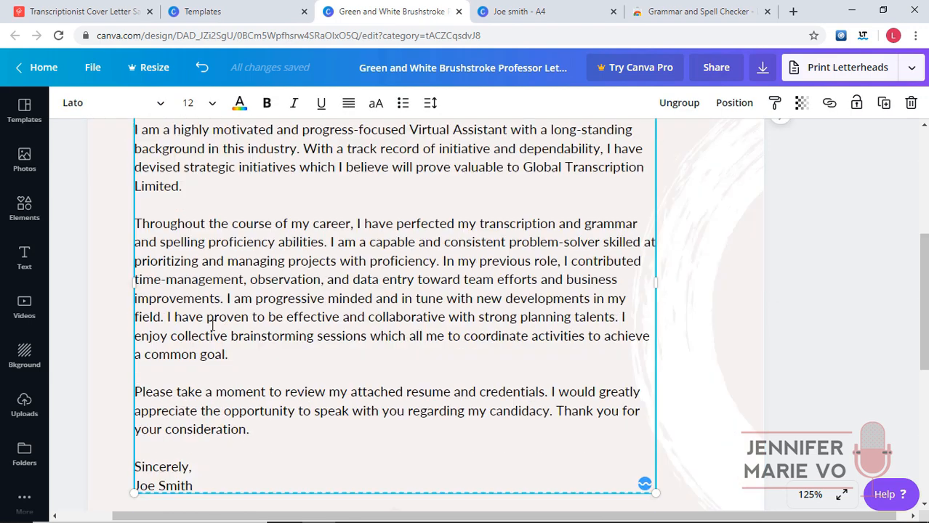
{"action": "left_click_drag", "start_coordinate": [166, 268], "coordinate": [136, 260]}
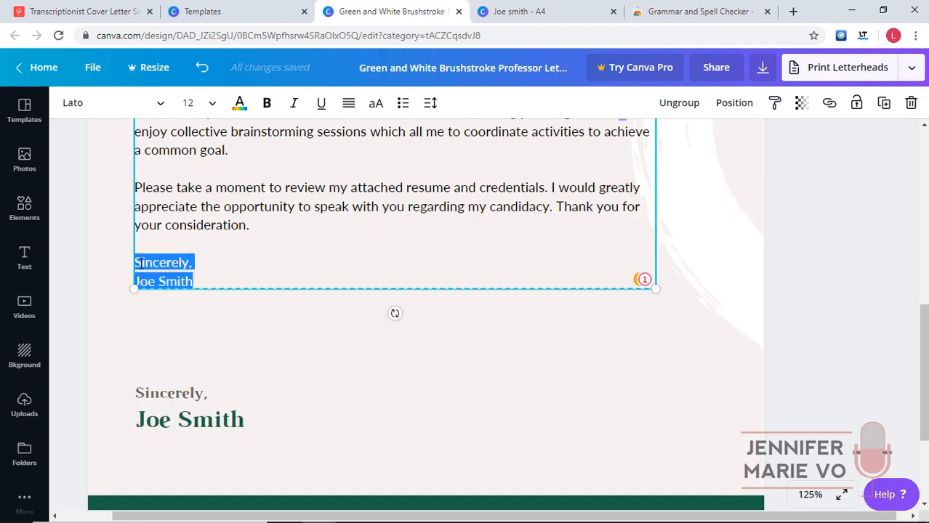
{"action": "key", "text": "BackSpace"}
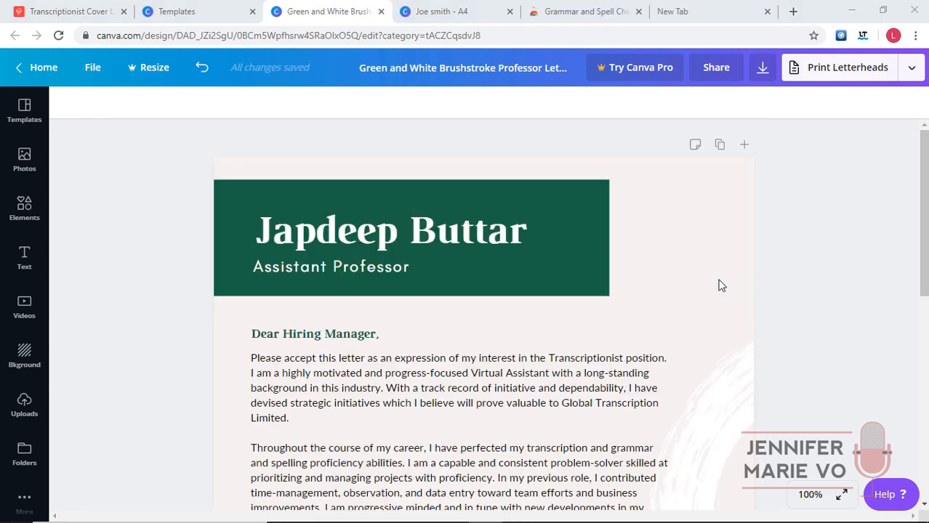
Replace the template's sample name in the letterhead header with the applicant's name.
{"action": "left_click", "coordinate": [520, 232]}
{"action": "left_click", "coordinate": [523, 232]}
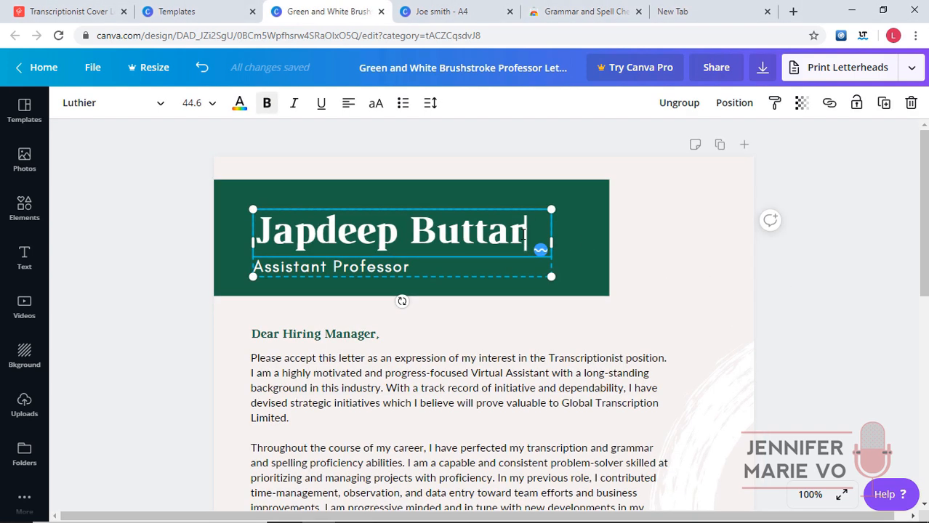
{"action": "left_click_drag", "start_coordinate": [524, 232], "coordinate": [256, 229]}
{"action": "type", "text": "Joe Smth"}
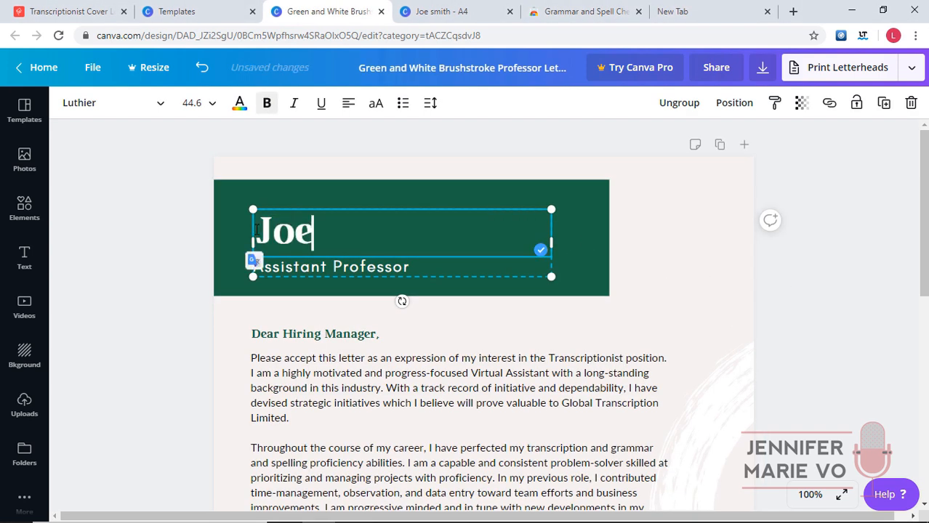
{"action": "key", "text": "BackSpace"}
{"action": "key", "text": "BackSpace"}
{"action": "type", "text": "ith"}
Change the header title from Assistant Professor to Transcriptionist and bring the resume forward.
{"action": "left_click", "coordinate": [357, 268]}
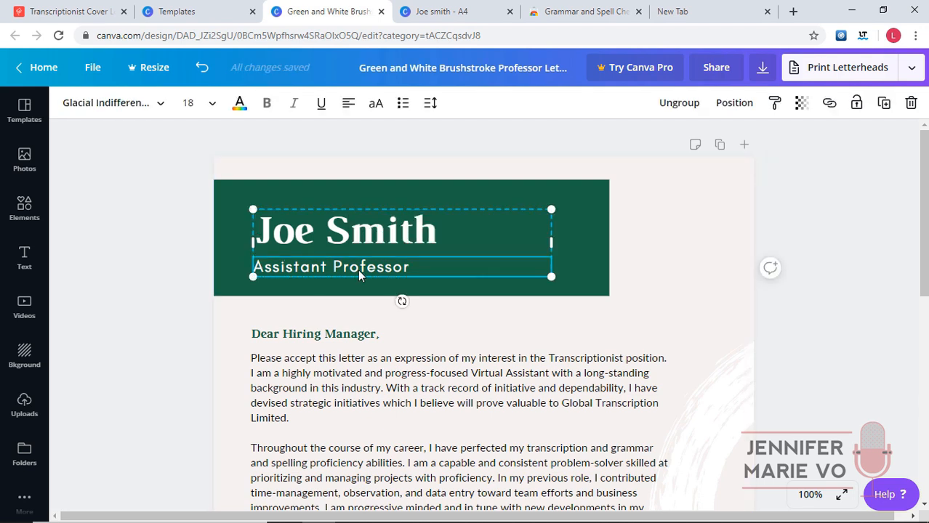
{"action": "left_click", "coordinate": [406, 266]}
{"action": "mouse_move", "coordinate": [407, 266]}
{"action": "left_mouse_down"}
{"action": "mouse_move", "coordinate": [253, 266]}
{"action": "mouse_move", "coordinate": [410, 266]}
{"action": "left_mouse_up"}
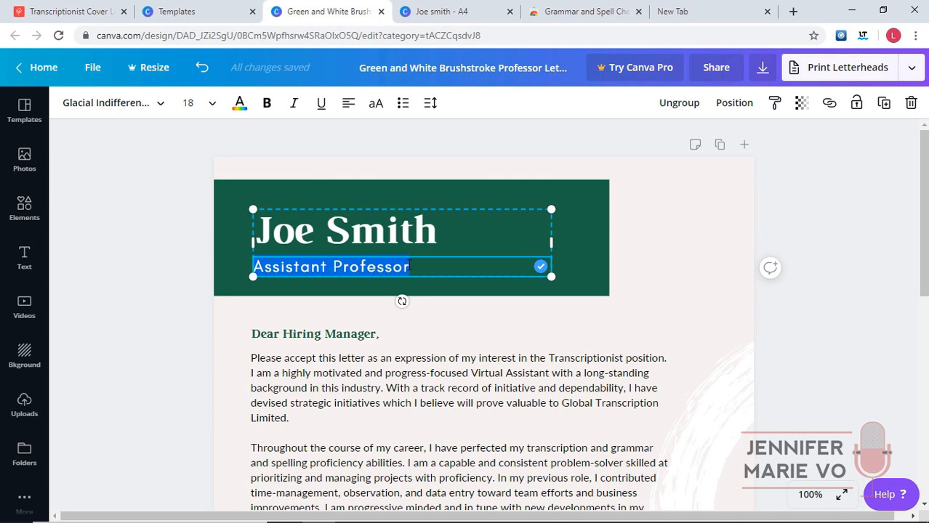
{"action": "type", "text": "Transcriptionist"}
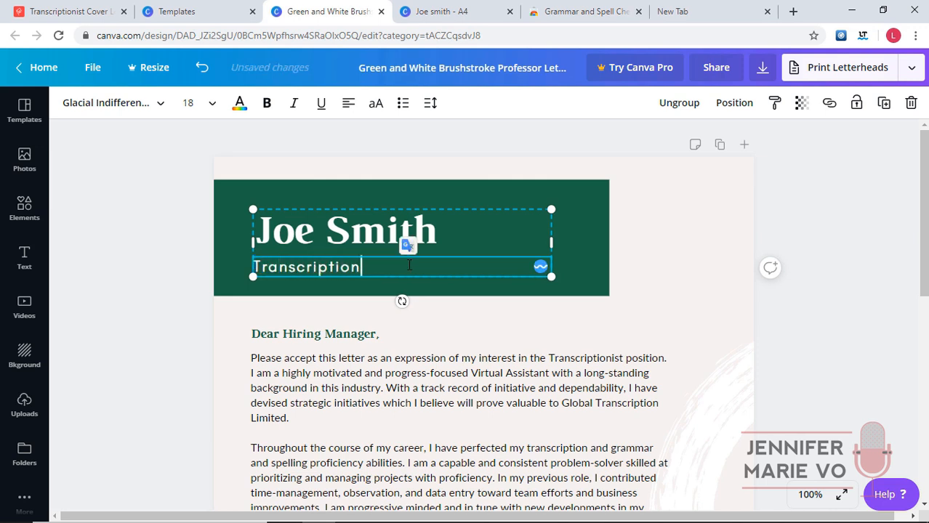
{"action": "left_click", "coordinate": [752, 308]}
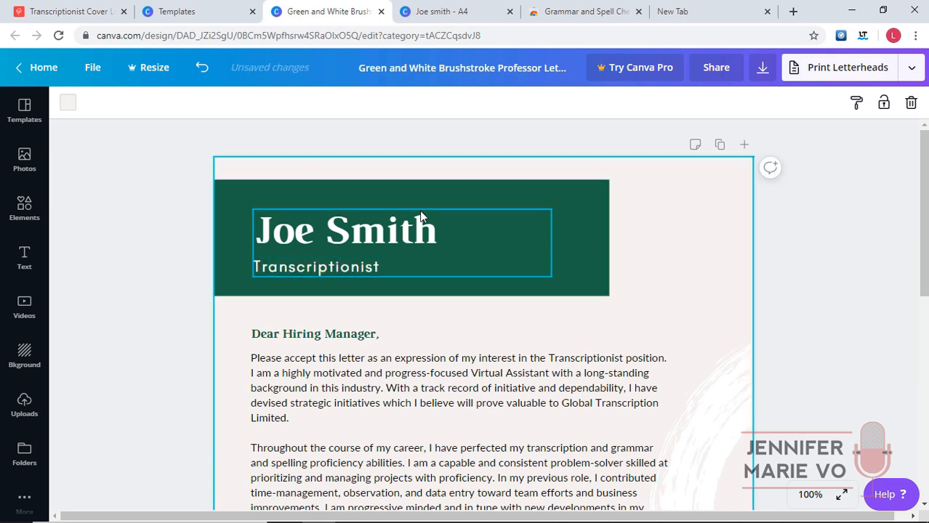
{"action": "left_click", "coordinate": [451, 8]}
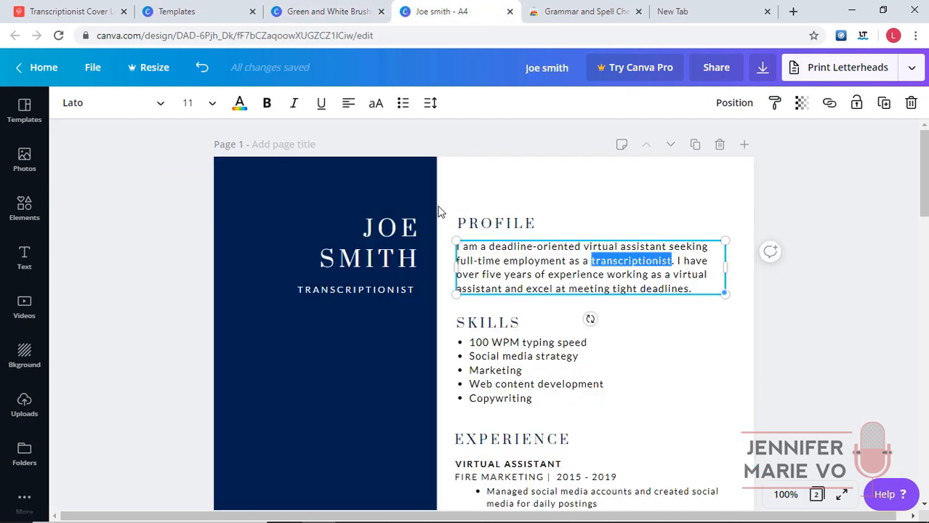
Check which fonts the resume uses for its name heading and job title.
{"action": "left_click", "coordinate": [392, 230]}
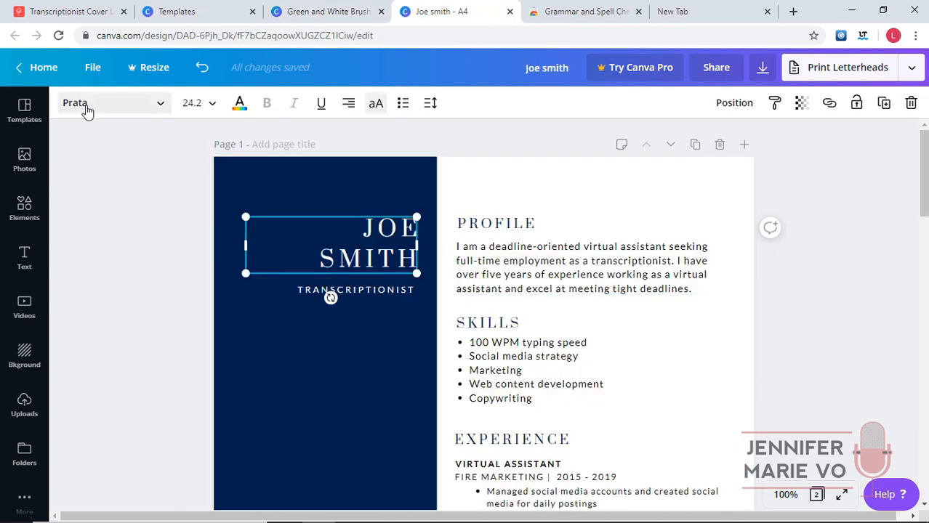
{"action": "left_click", "coordinate": [360, 289]}
{"action": "left_click", "coordinate": [384, 232]}
{"action": "left_click", "coordinate": [301, 7]}
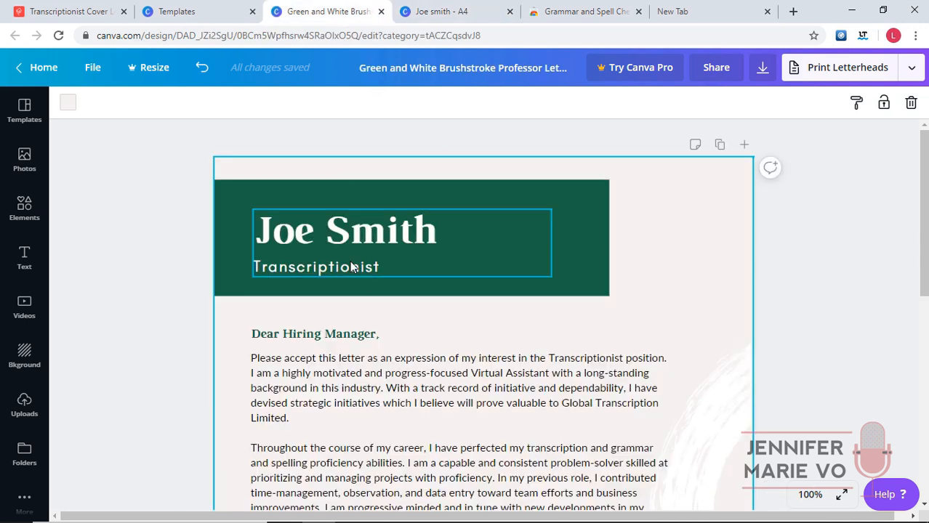
Set the letter's header name in the Prata font.
{"action": "left_click", "coordinate": [353, 266]}
{"action": "left_click", "coordinate": [335, 238]}
{"action": "left_click_drag", "start_coordinate": [436, 232], "coordinate": [263, 245]}
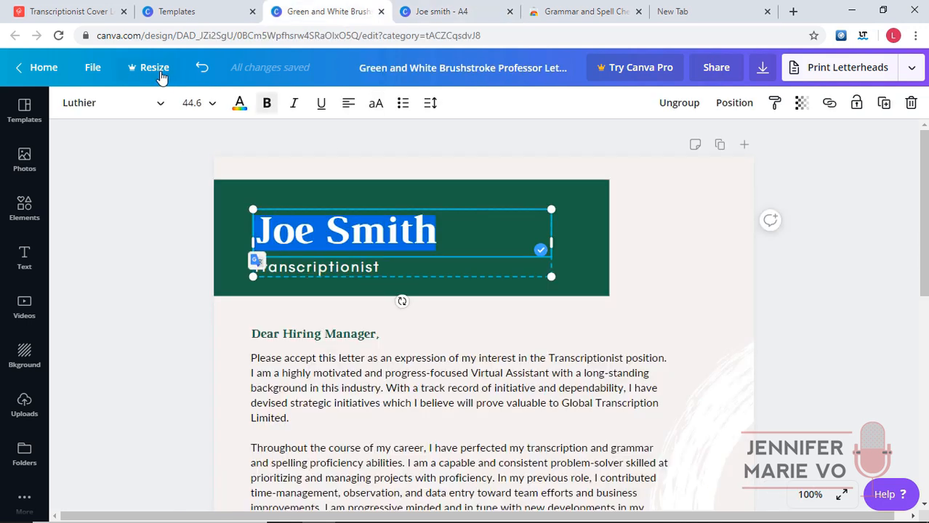
{"action": "left_click", "coordinate": [155, 106]}
{"action": "left_click", "coordinate": [135, 113]}
{"action": "left_click_drag", "start_coordinate": [134, 113], "coordinate": [77, 122]}
{"action": "type", "text": "Prata"}
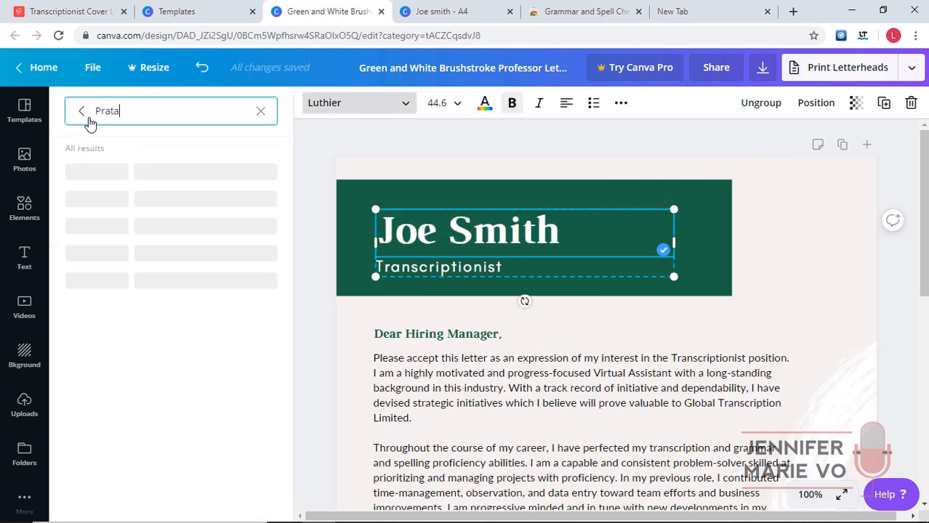
{"action": "left_click", "coordinate": [84, 225]}
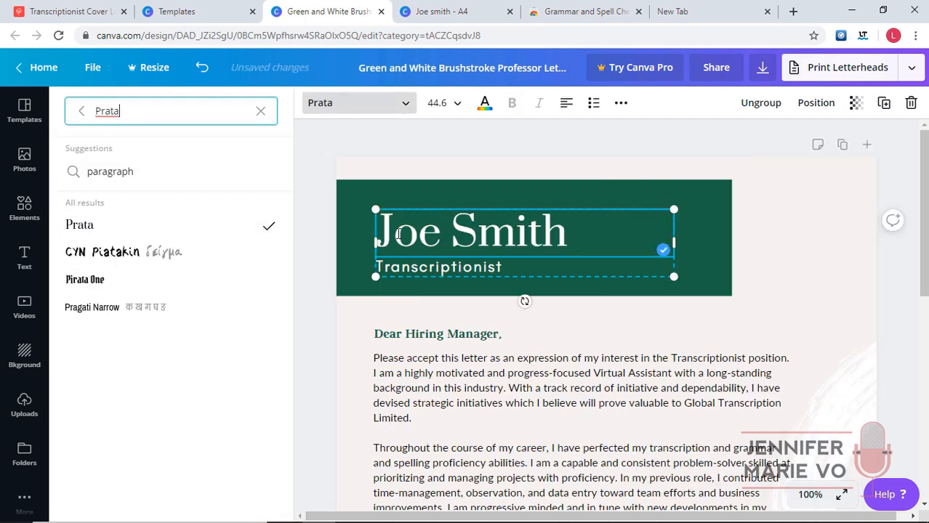
Retype the header name in all capitals to match the resume.
{"action": "left_click", "coordinate": [441, 8]}
{"action": "left_click", "coordinate": [367, 6]}
{"action": "left_click", "coordinate": [570, 237]}
{"action": "left_click_drag", "start_coordinate": [571, 236], "coordinate": [404, 238]}
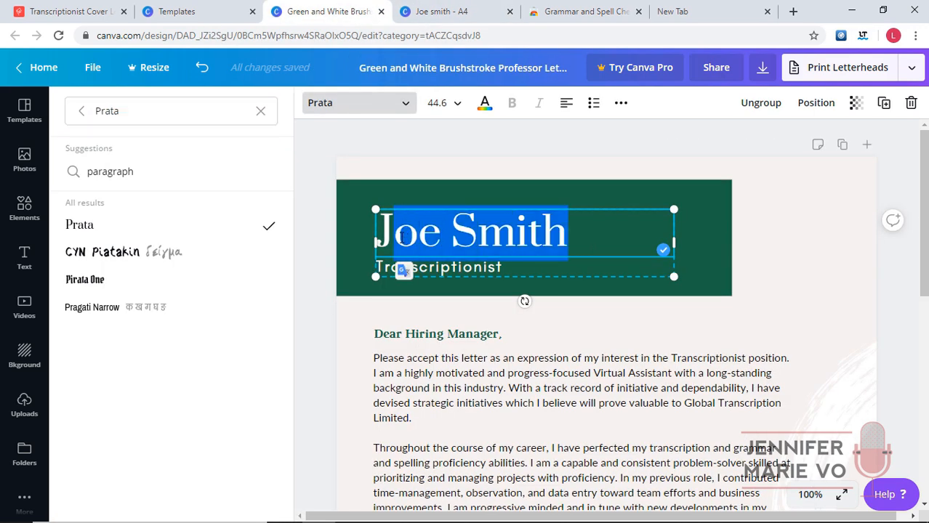
{"action": "type", "text": "OE SMITH"}
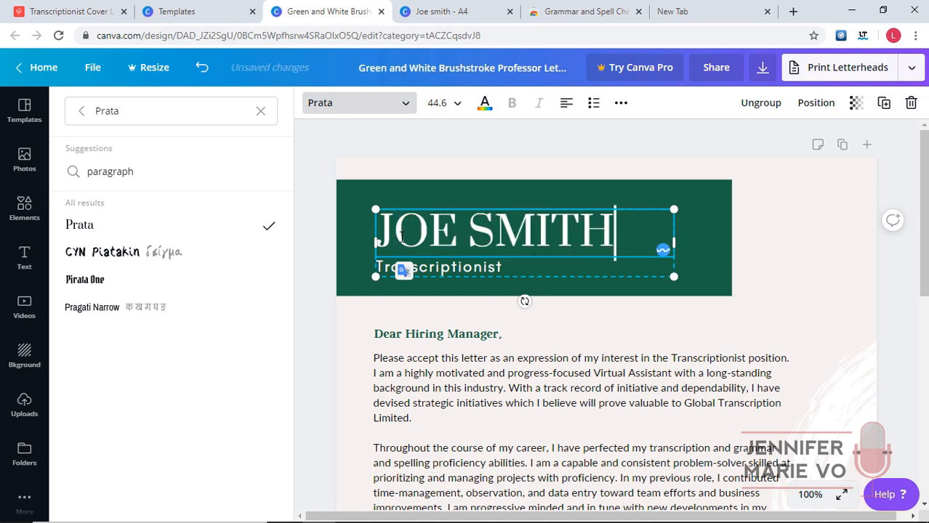
Set the Transcriptionist title in the Lato font.
{"action": "left_click", "coordinate": [499, 268]}
{"action": "left_click_drag", "start_coordinate": [379, 267], "coordinate": [250, 274]}
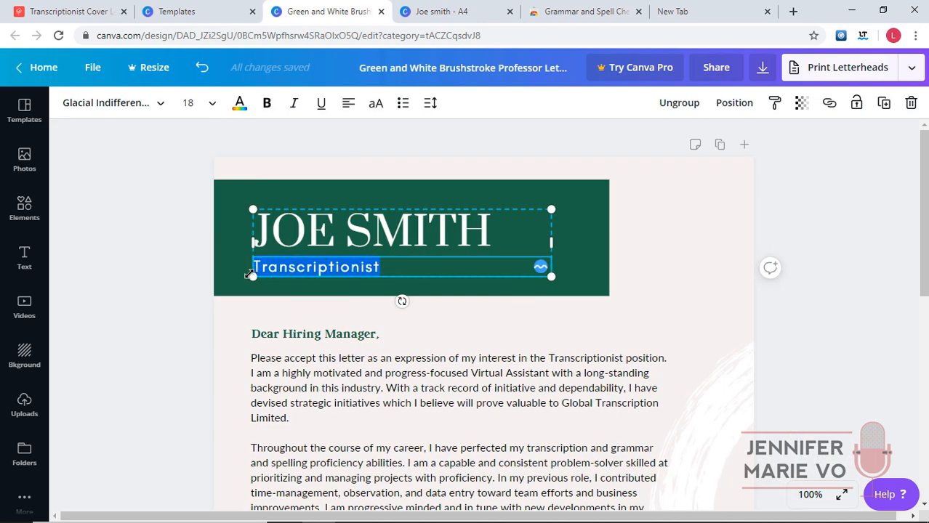
{"action": "left_click", "coordinate": [163, 106]}
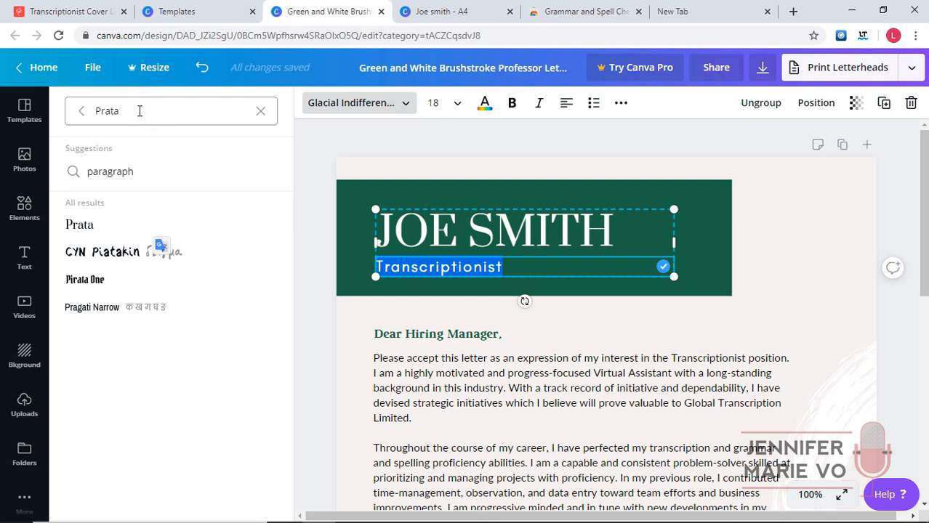
{"action": "left_click_drag", "start_coordinate": [162, 107], "coordinate": [61, 110]}
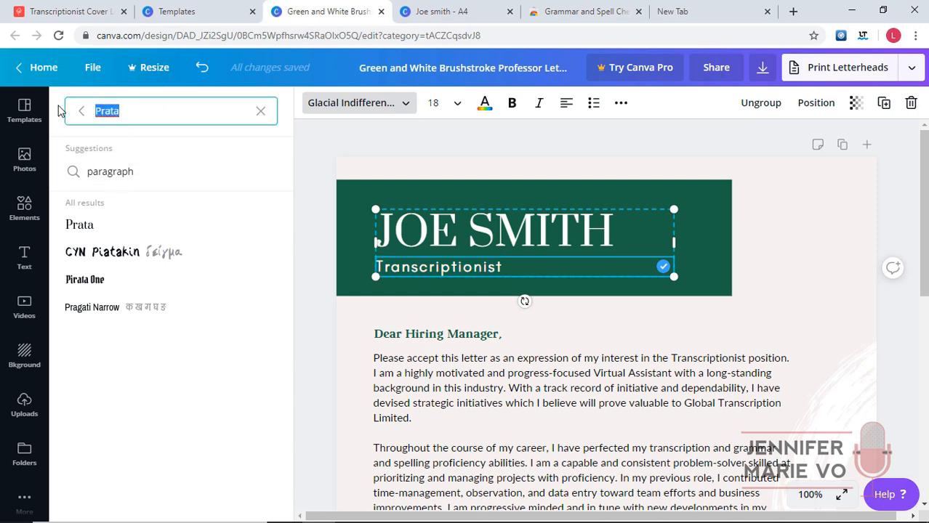
{"action": "type", "text": "Lato"}
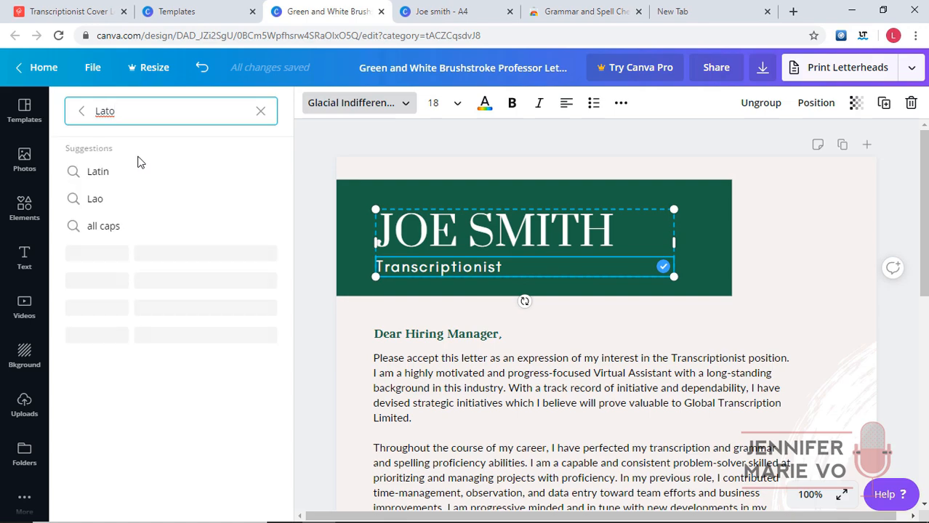
{"action": "left_click", "coordinate": [87, 280]}
Bring up the font choices for the Dear Hiring Manager greeting.
{"action": "left_click", "coordinate": [360, 342]}
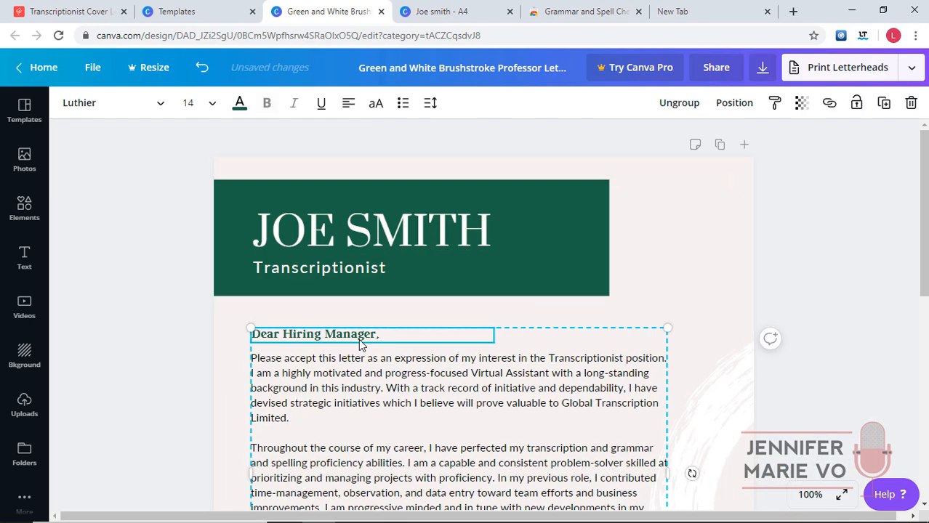
{"action": "left_click", "coordinate": [117, 102]}
{"action": "left_click", "coordinate": [147, 119]}
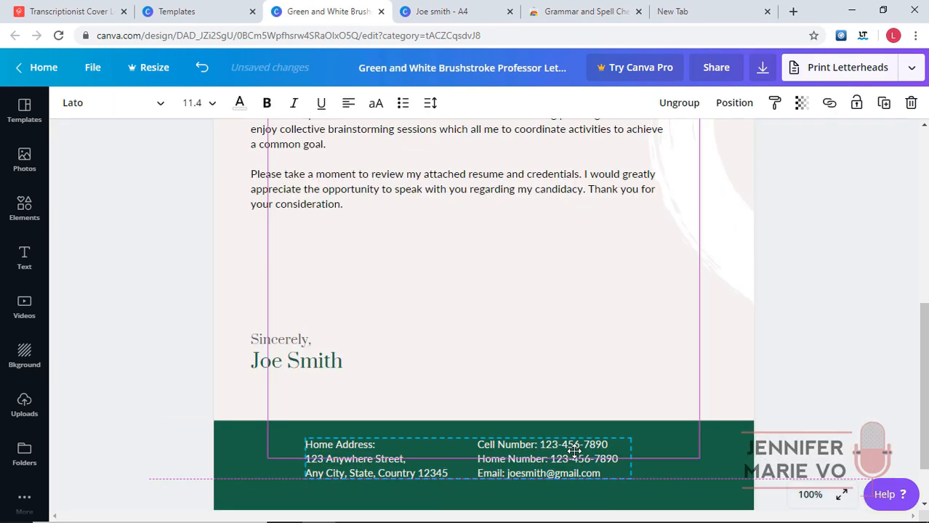
{"action": "scroll", "coordinate": [654, 233], "scroll_direction": "up", "scroll_amount": 6}
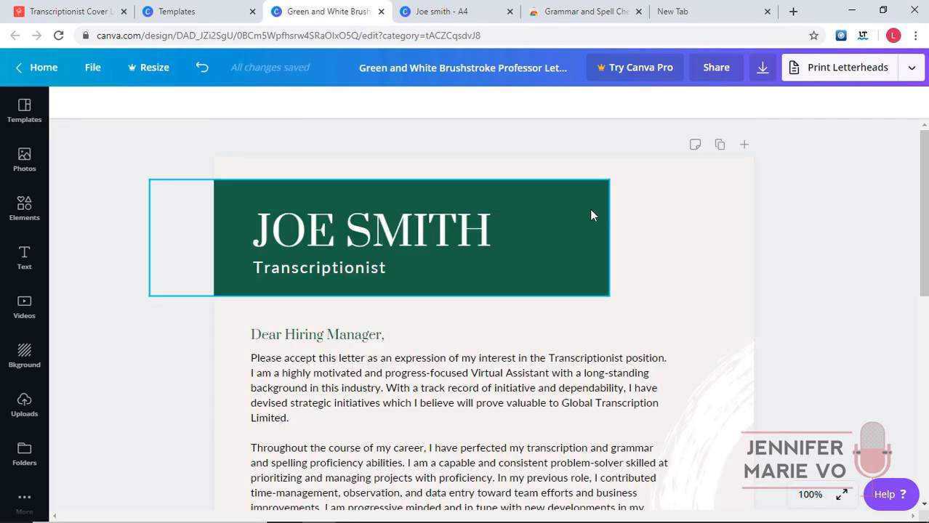
Copy the navy hex code #00214d from the resume's sidebar colour.
{"action": "left_click", "coordinate": [424, 9]}
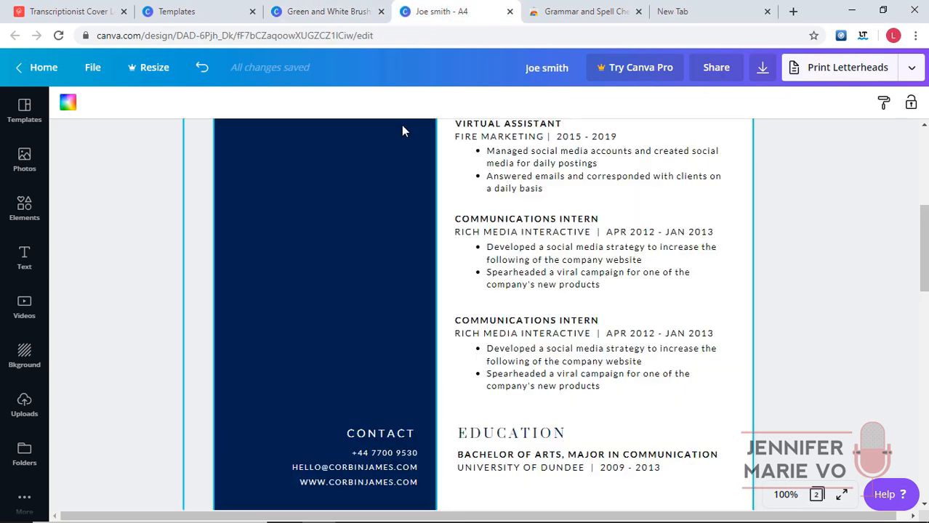
{"action": "left_click", "coordinate": [404, 149]}
{"action": "scroll", "coordinate": [369, 168], "scroll_direction": "up", "scroll_amount": 5}
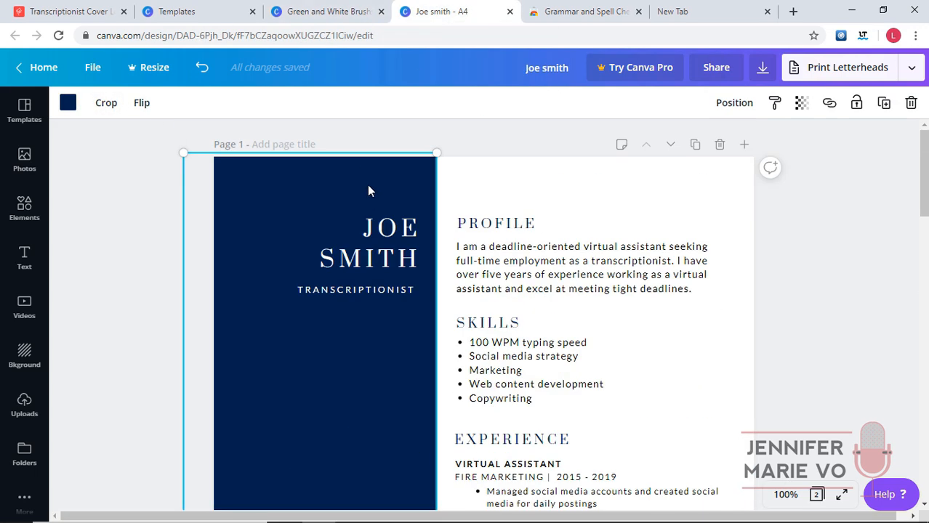
{"action": "left_click", "coordinate": [67, 102]}
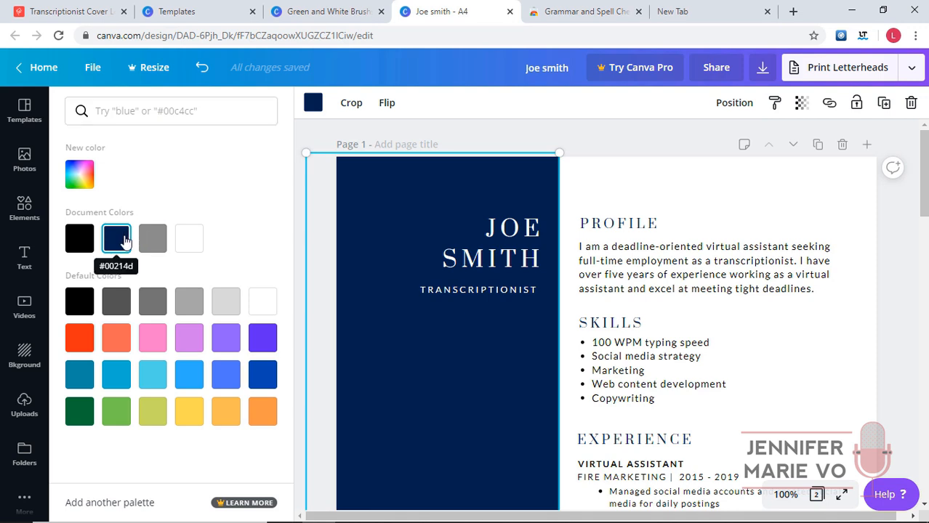
{"action": "left_click", "coordinate": [89, 174]}
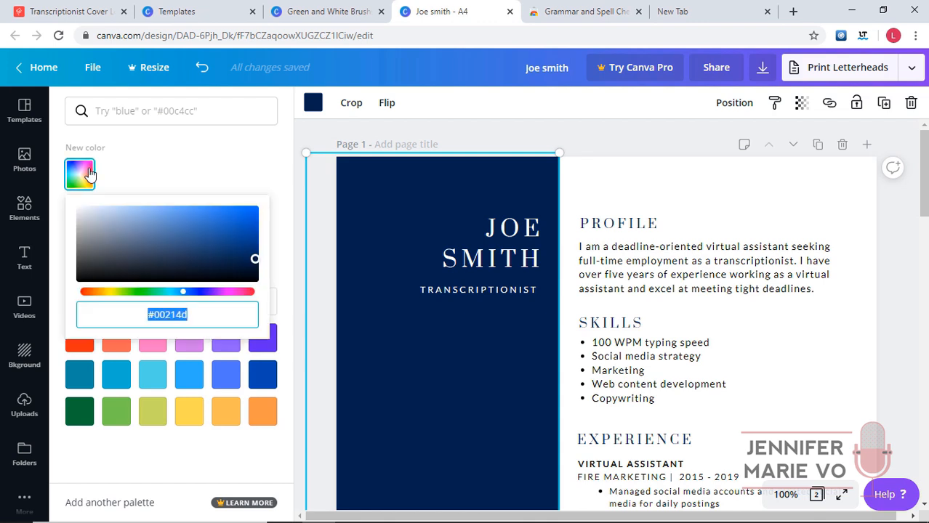
{"action": "right_click", "coordinate": [179, 317]}
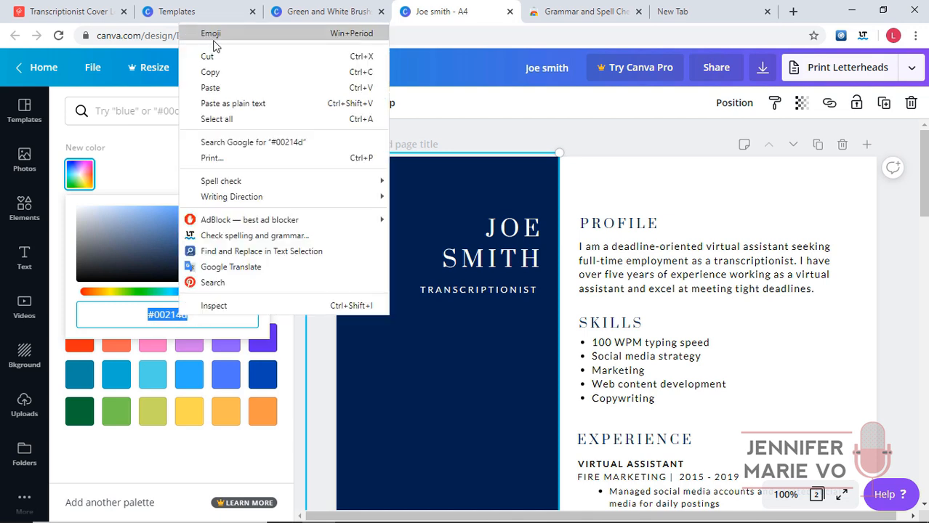
{"action": "left_click", "coordinate": [216, 72]}
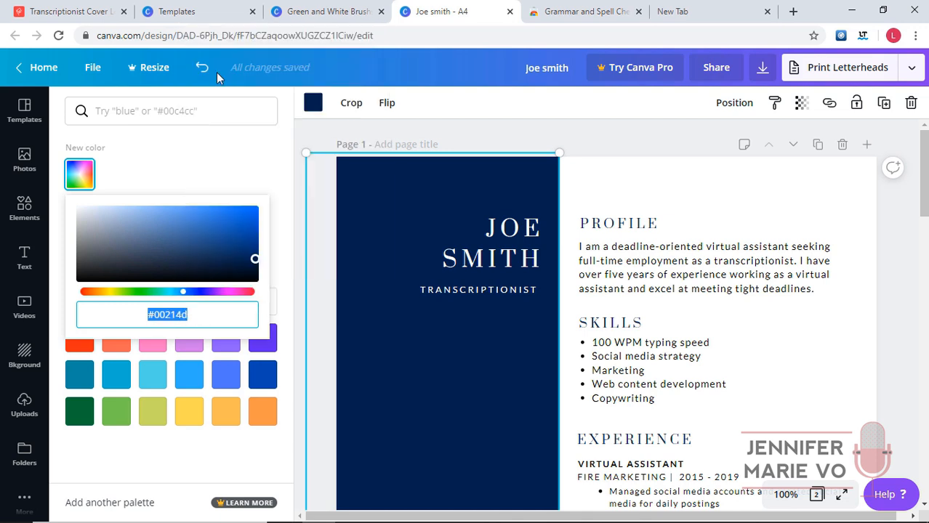
{"action": "left_click", "coordinate": [331, 130]}
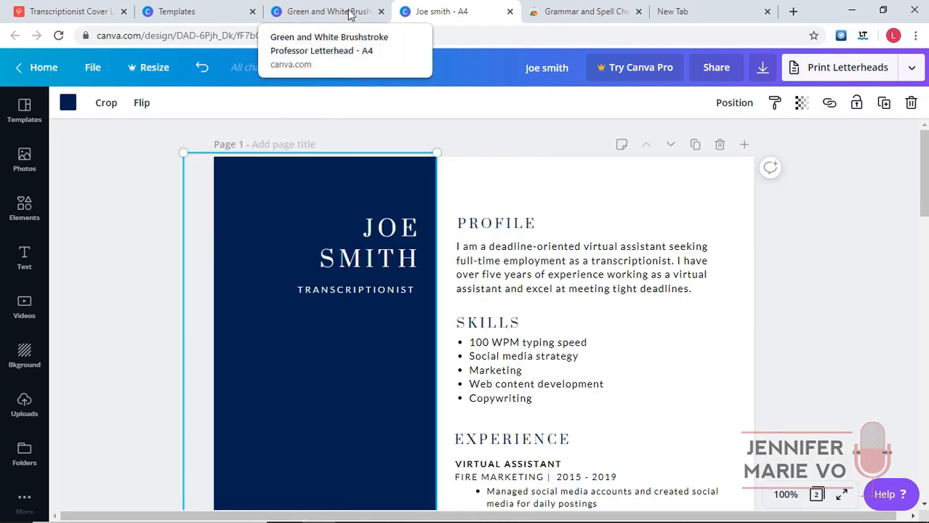
Recolour the cover letter's green header block navy #00214d.
{"action": "left_click", "coordinate": [341, 12]}
{"action": "left_click", "coordinate": [542, 203]}
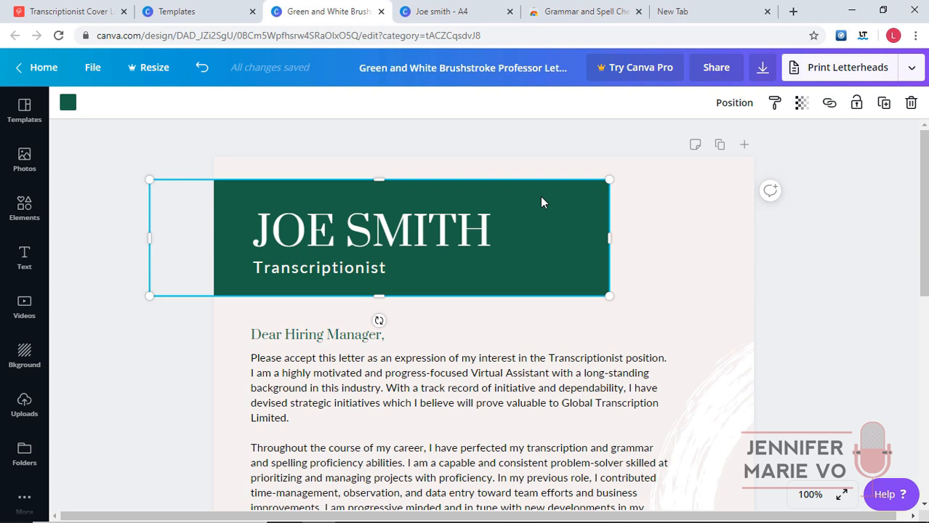
{"action": "left_click", "coordinate": [70, 105]}
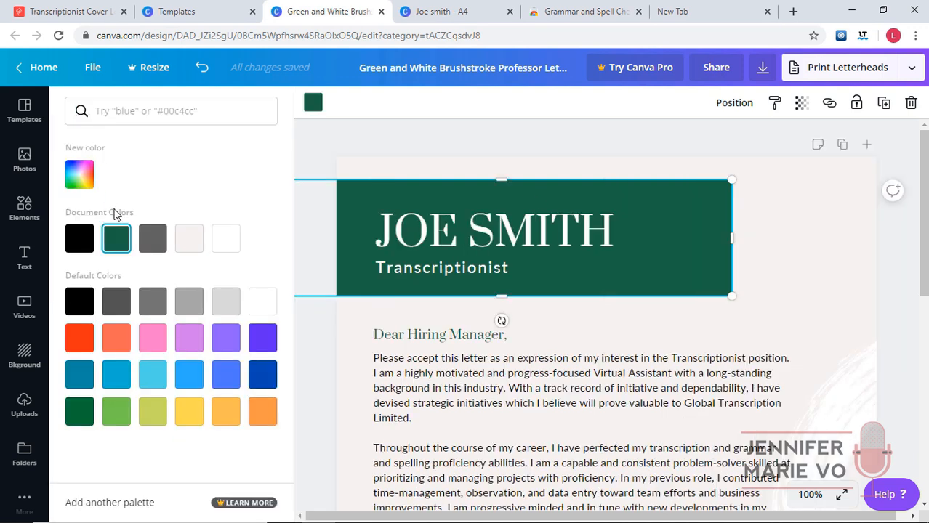
{"action": "left_click", "coordinate": [149, 110]}
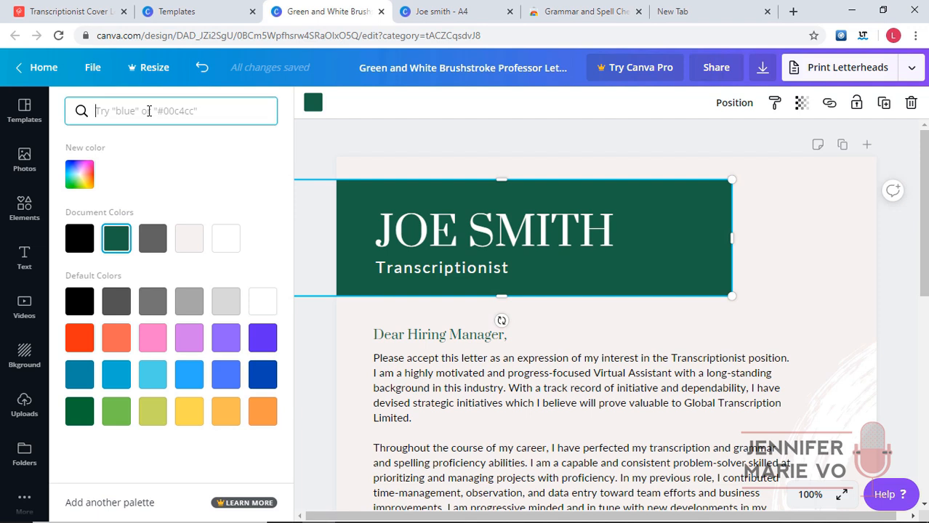
{"action": "right_click", "coordinate": [144, 111]}
{"action": "left_click", "coordinate": [182, 212]}
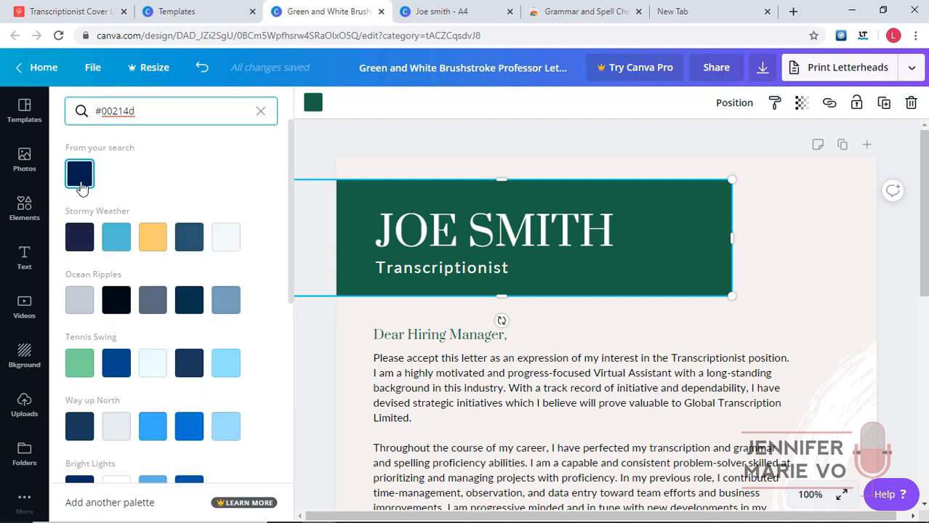
{"action": "left_click", "coordinate": [81, 184]}
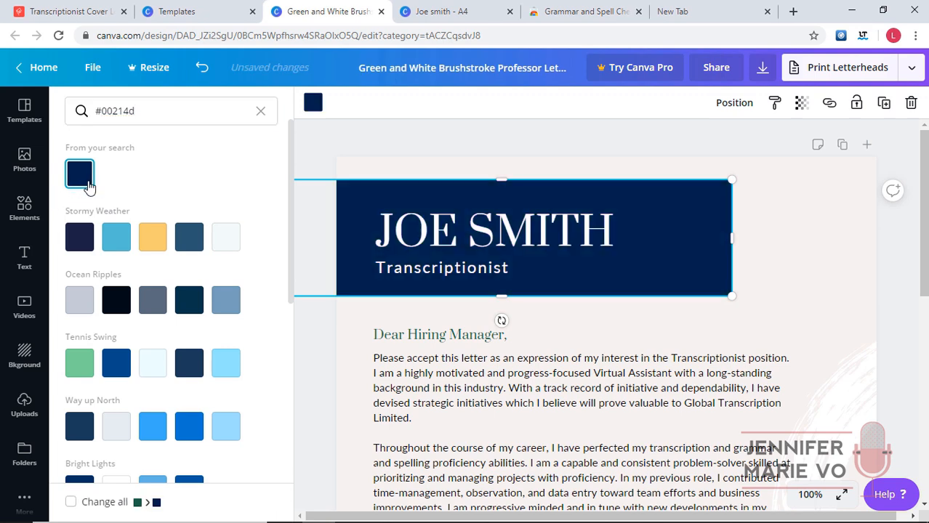
{"action": "left_click", "coordinate": [836, 197]}
Make the signature name under Sincerely navy.
{"action": "scroll", "coordinate": [544, 219], "scroll_direction": "down", "scroll_amount": 7}
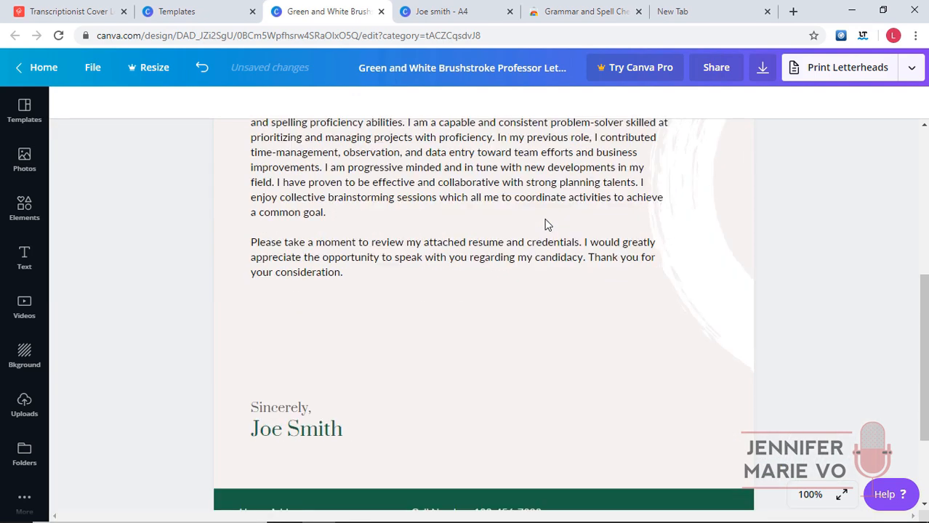
{"action": "left_click", "coordinate": [356, 290]}
{"action": "double_click", "coordinate": [336, 291]}
{"action": "left_click_drag", "start_coordinate": [352, 292], "coordinate": [228, 253]}
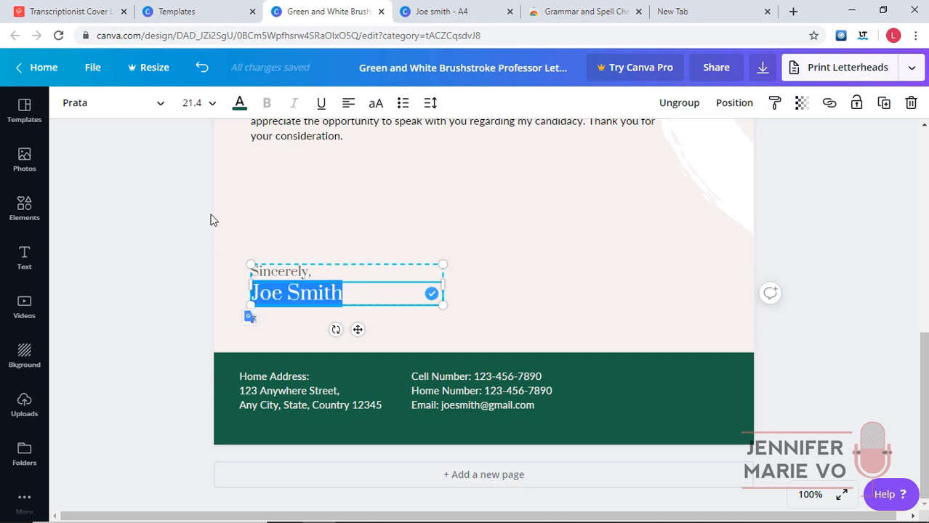
{"action": "left_click", "coordinate": [239, 103]}
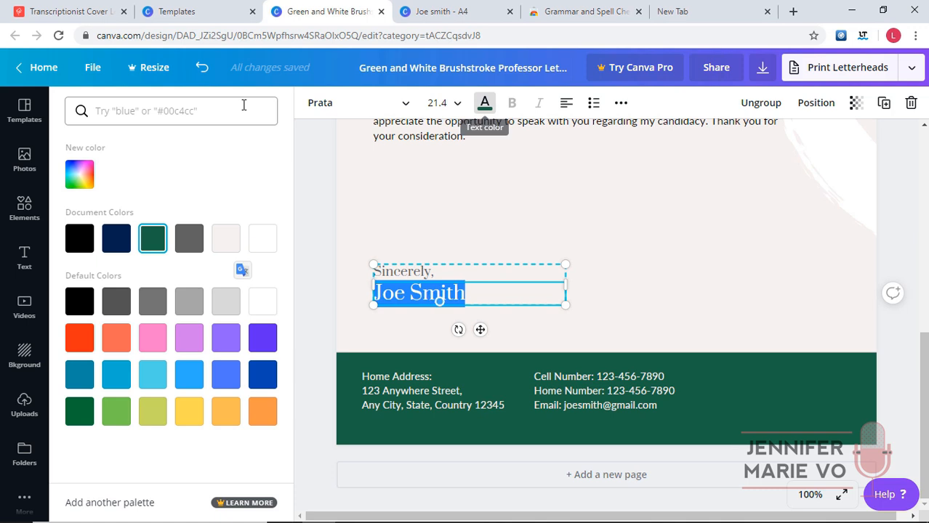
{"action": "left_click", "coordinate": [117, 246]}
{"action": "left_click", "coordinate": [638, 257]}
{"action": "left_click", "coordinate": [661, 397]}
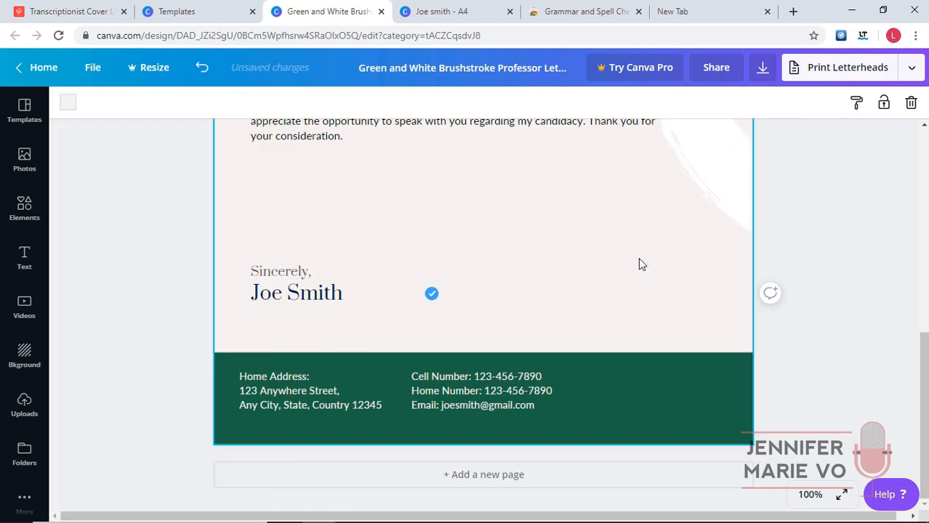
Turn the green footer band navy.
{"action": "left_click", "coordinate": [679, 388]}
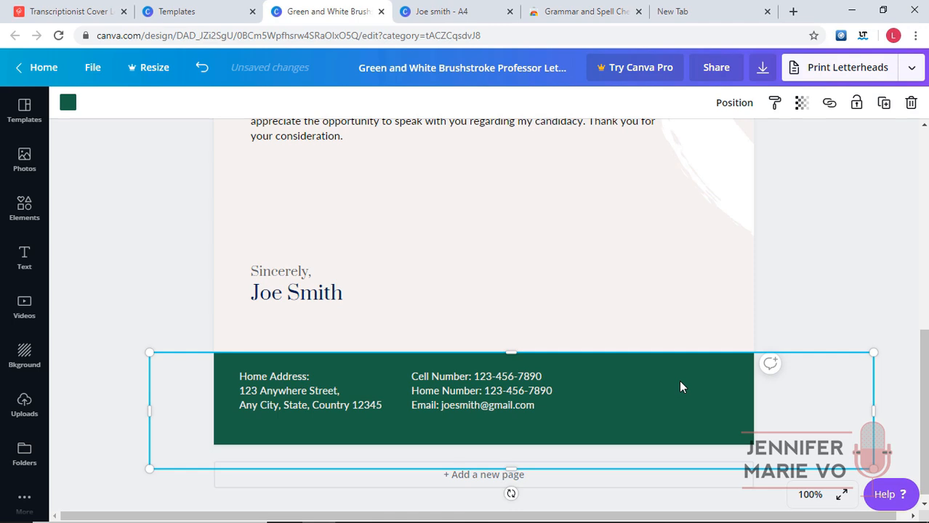
{"action": "left_click", "coordinate": [68, 104]}
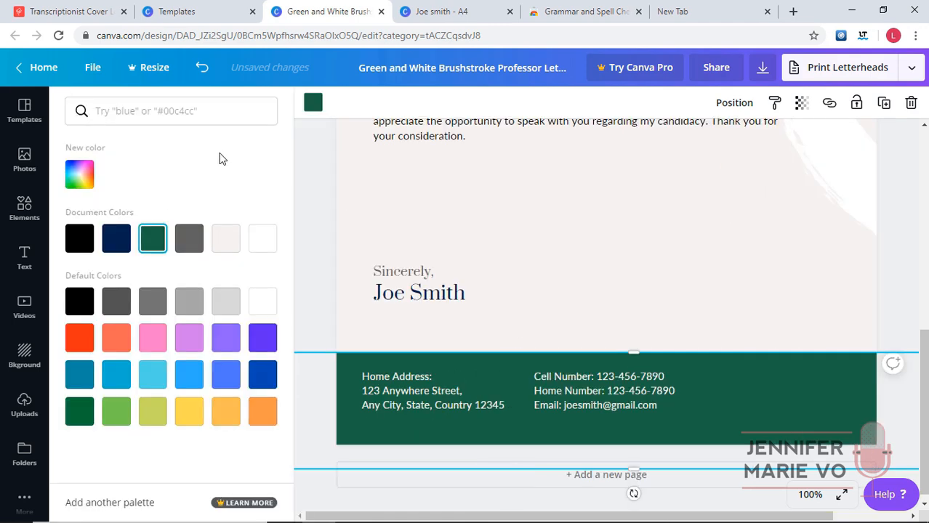
{"action": "left_click", "coordinate": [116, 239]}
{"action": "left_click", "coordinate": [601, 381]}
{"action": "left_click", "coordinate": [541, 297]}
{"action": "scroll", "coordinate": [542, 297], "scroll_direction": "up", "scroll_amount": 6}
Make the Dear Hiring Manager, greeting navy.
{"action": "left_click", "coordinate": [382, 334]}
{"action": "left_click_drag", "start_coordinate": [384, 334], "coordinate": [246, 328]}
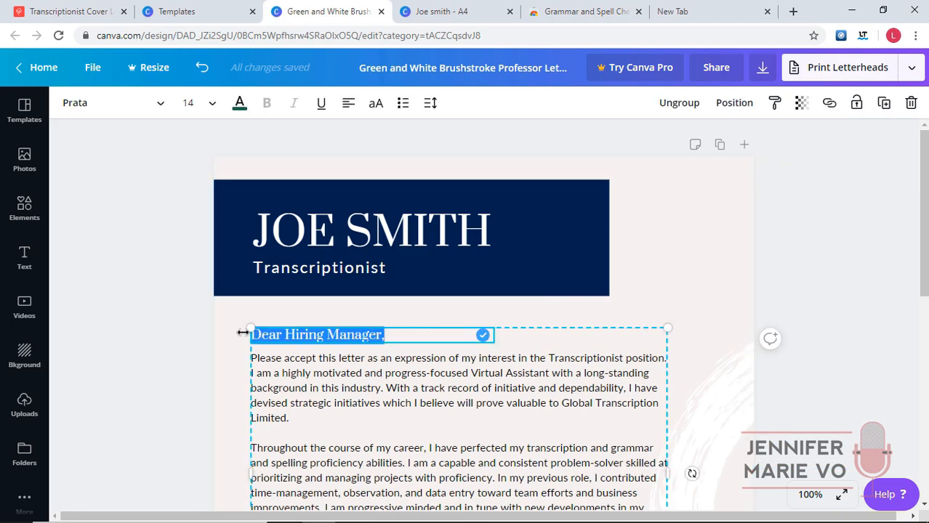
{"action": "left_click", "coordinate": [240, 103]}
{"action": "left_click", "coordinate": [119, 247]}
{"action": "left_click", "coordinate": [492, 389]}
{"action": "left_click", "coordinate": [879, 306]}
{"action": "scroll", "coordinate": [865, 323], "scroll_direction": "down", "scroll_amount": 6}
{"action": "scroll", "coordinate": [864, 324], "scroll_direction": "up", "scroll_amount": 6}
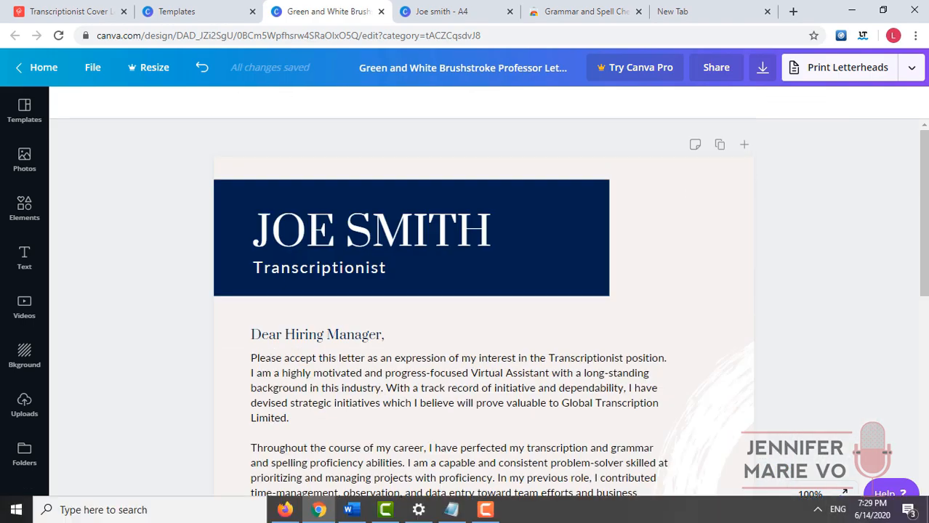
Preview the letter full screen, then split the opening paragraph after 'industry.' with a blank line.
{"action": "left_click", "coordinate": [843, 493]}
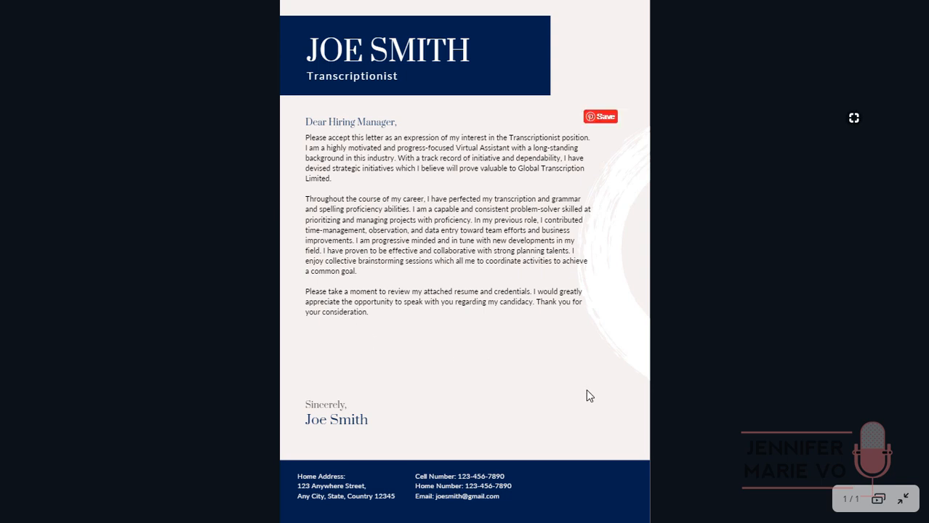
{"action": "left_click", "coordinate": [902, 499]}
{"action": "left_click", "coordinate": [384, 195]}
{"action": "key", "text": "Return"}
{"action": "key", "text": "Return"}
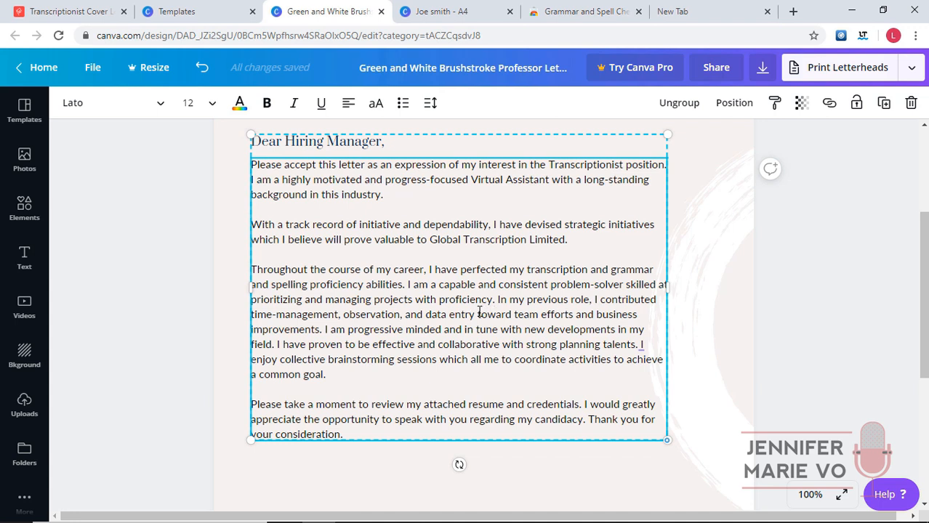
Split the paragraph before 'In my previous role' and set the greeting to 16 pt.
{"action": "left_click", "coordinate": [497, 299]}
{"action": "key", "text": "Return"}
{"action": "key", "text": "Return"}
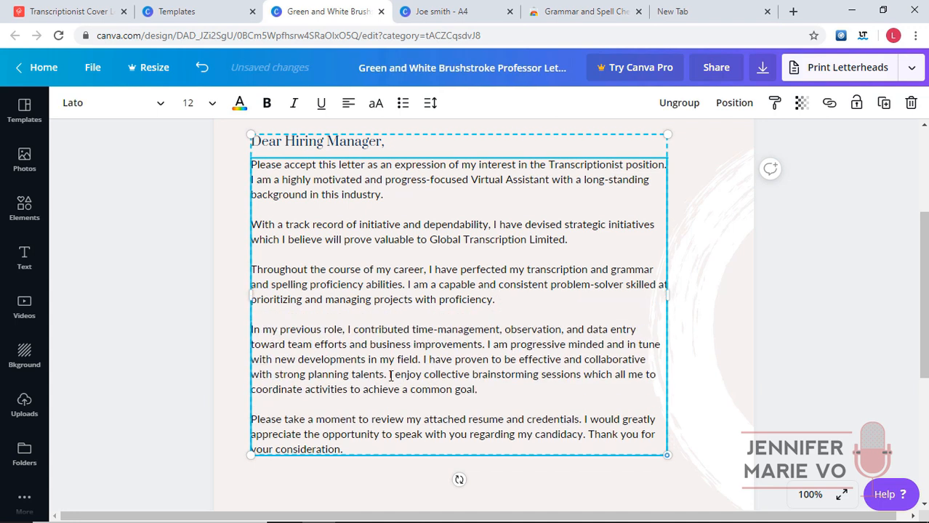
{"action": "scroll", "coordinate": [411, 388], "scroll_direction": "down", "scroll_amount": 3}
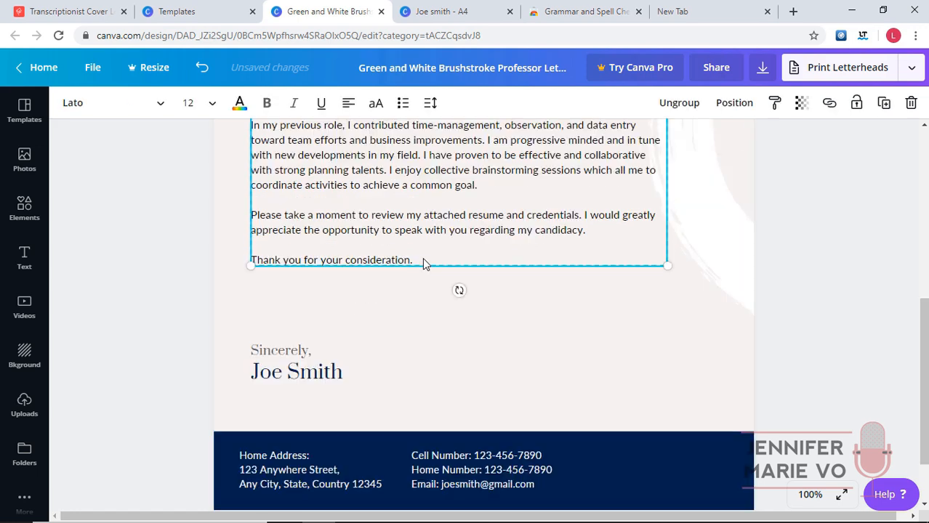
{"action": "scroll", "coordinate": [423, 261], "scroll_direction": "up", "scroll_amount": 5}
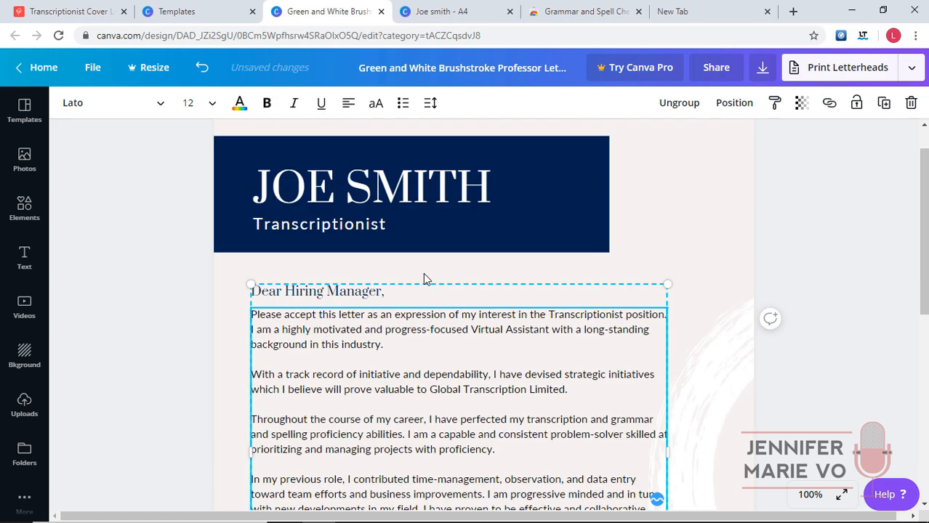
{"action": "left_click", "coordinate": [259, 298]}
{"action": "left_click", "coordinate": [213, 107]}
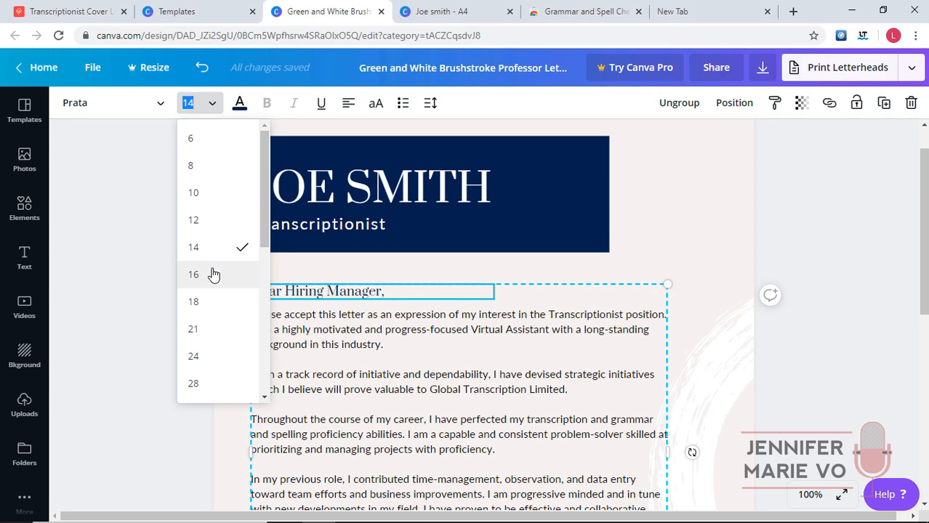
{"action": "left_click", "coordinate": [356, 294]}
{"action": "left_click", "coordinate": [207, 112]}
{"action": "left_click", "coordinate": [197, 276]}
Set all the letter body paragraphs to 13 pt.
{"action": "double_click", "coordinate": [262, 317]}
{"action": "left_click", "coordinate": [258, 318]}
{"action": "left_click_drag", "start_coordinate": [258, 318], "coordinate": [481, 408]}
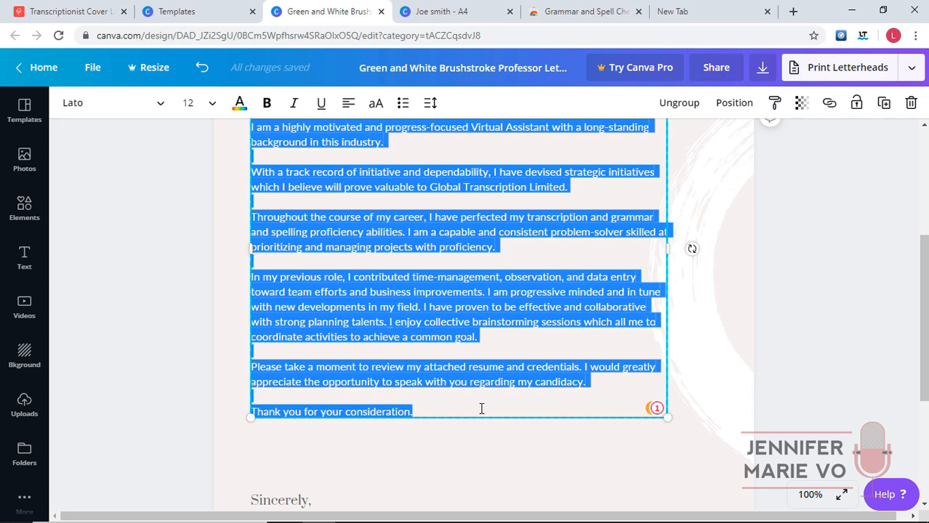
{"action": "left_click", "coordinate": [212, 106]}
{"action": "left_click", "coordinate": [195, 250]}
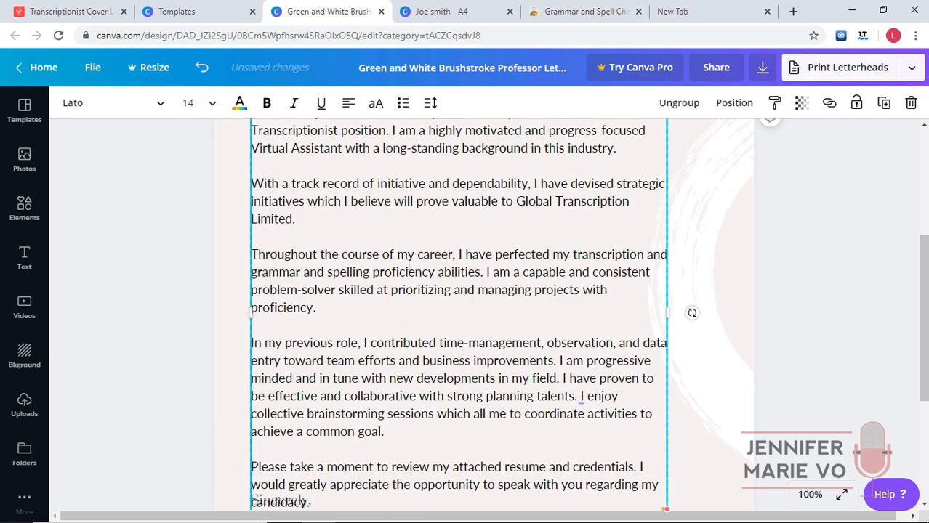
{"action": "scroll", "coordinate": [411, 263], "scroll_direction": "down", "scroll_amount": 2}
{"action": "left_click", "coordinate": [210, 103]}
{"action": "type", "text": "13"}
{"action": "key", "text": "Return"}
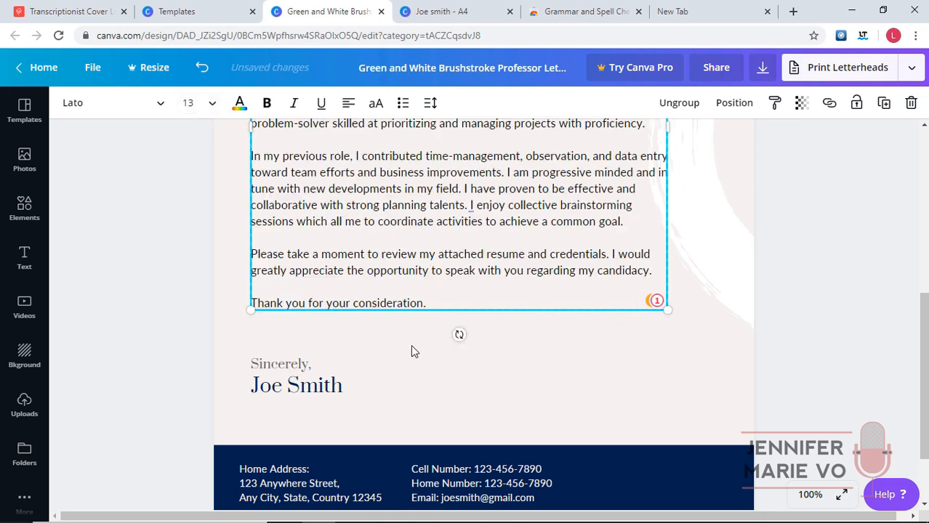
Enlarge the Sincerely signature text and move the signature group up slightly.
{"action": "left_click", "coordinate": [315, 365]}
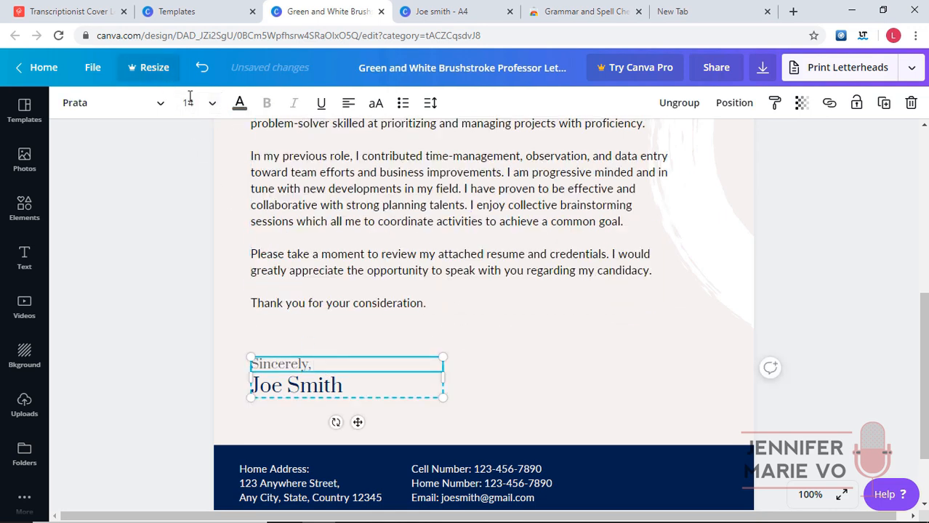
{"action": "left_click", "coordinate": [302, 366]}
{"action": "left_click_drag", "start_coordinate": [312, 365], "coordinate": [249, 365]}
{"action": "left_click_drag", "start_coordinate": [344, 386], "coordinate": [252, 385]}
{"action": "left_click", "coordinate": [192, 103]}
{"action": "left_click", "coordinate": [195, 357]}
{"action": "left_click_drag", "start_coordinate": [407, 371], "coordinate": [407, 348]}
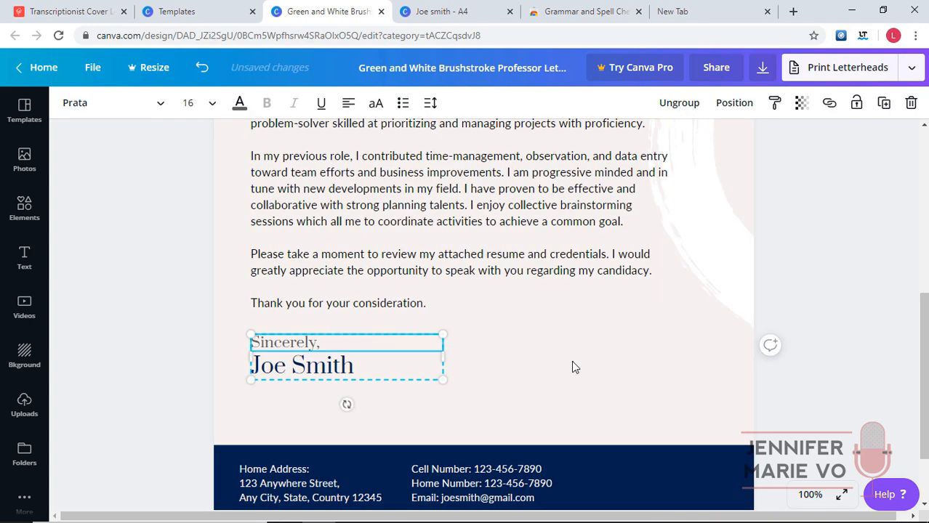
{"action": "scroll", "coordinate": [753, 322], "scroll_direction": "down", "scroll_amount": 4}
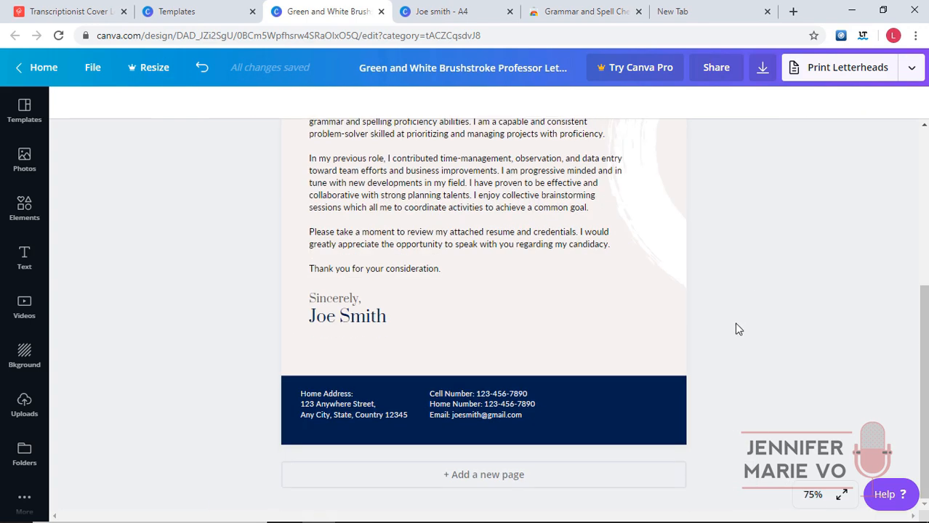
{"action": "scroll", "coordinate": [733, 330], "scroll_direction": "up", "scroll_amount": 4}
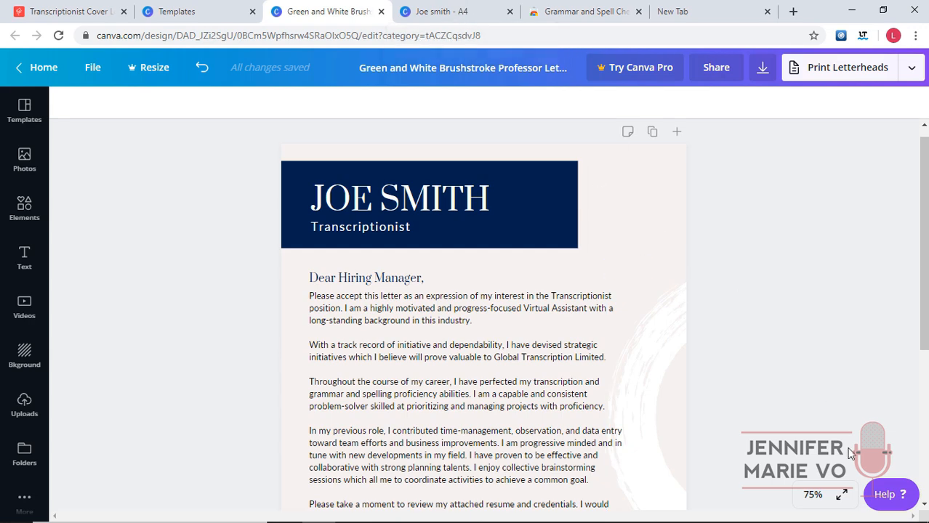
{"action": "left_click", "coordinate": [841, 495]}
{"action": "left_click", "coordinate": [905, 501]}
{"action": "left_click", "coordinate": [812, 494]}
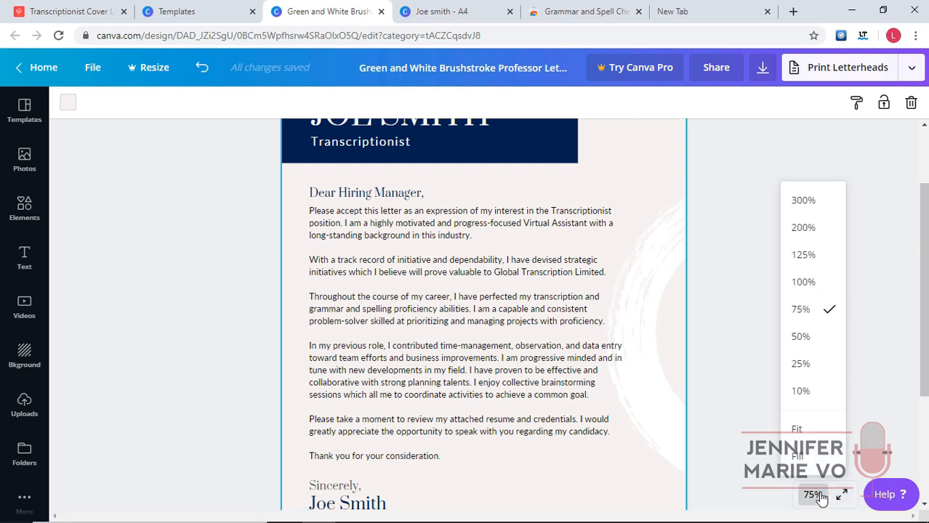
{"action": "left_click", "coordinate": [797, 429]}
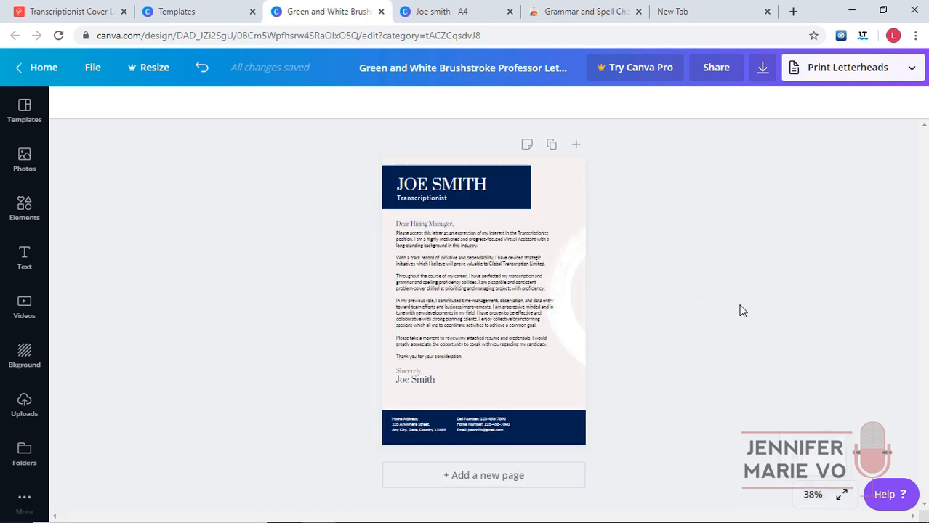
{"action": "left_click", "coordinate": [445, 13]}
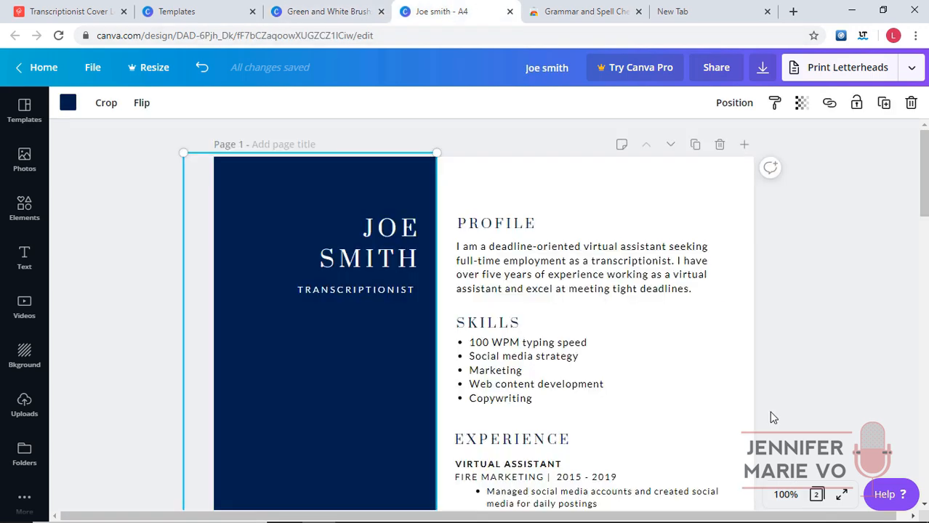
{"action": "left_click", "coordinate": [795, 498]}
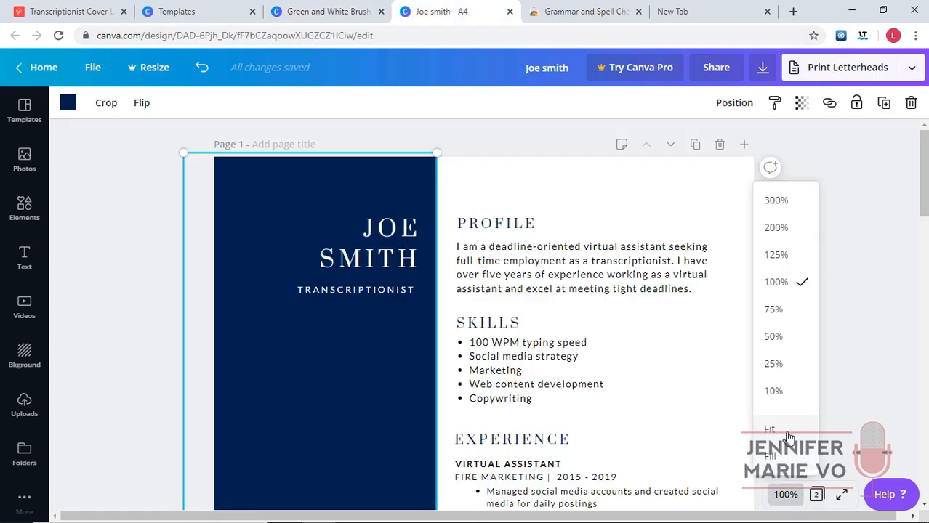
{"action": "left_click", "coordinate": [786, 428]}
{"action": "left_click", "coordinate": [341, 11]}
{"action": "left_click", "coordinate": [439, 12]}
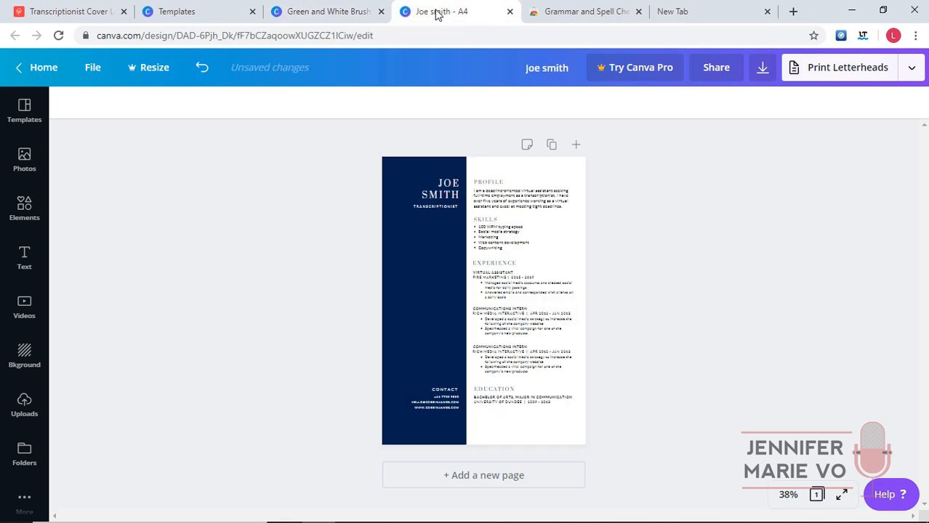
{"action": "left_click", "coordinate": [324, 9]}
{"action": "left_click", "coordinate": [462, 5]}
{"action": "left_click", "coordinate": [326, 6]}
{"action": "left_click", "coordinate": [774, 257]}
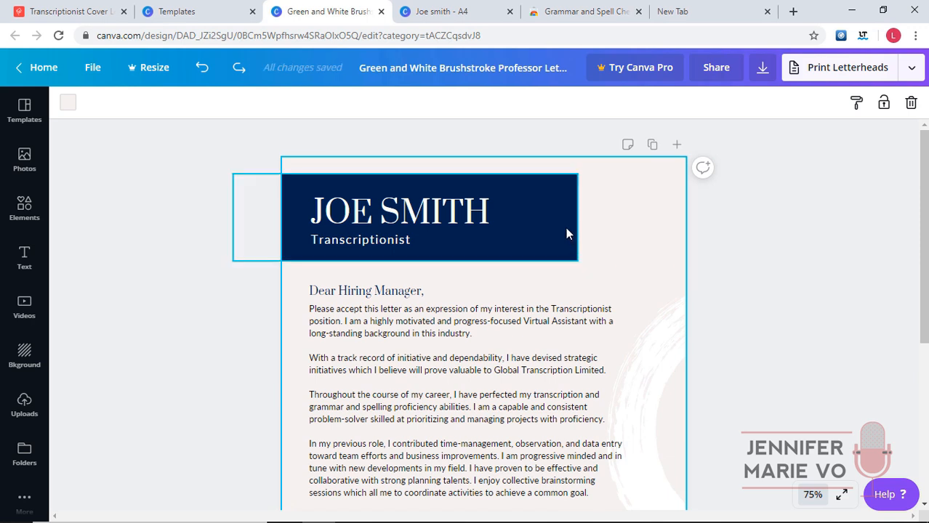
Stretch the navy header to the right page edge and top, extend it down, and reposition the name.
{"action": "left_click", "coordinate": [566, 232]}
{"action": "left_click_drag", "start_coordinate": [581, 221], "coordinate": [687, 221]}
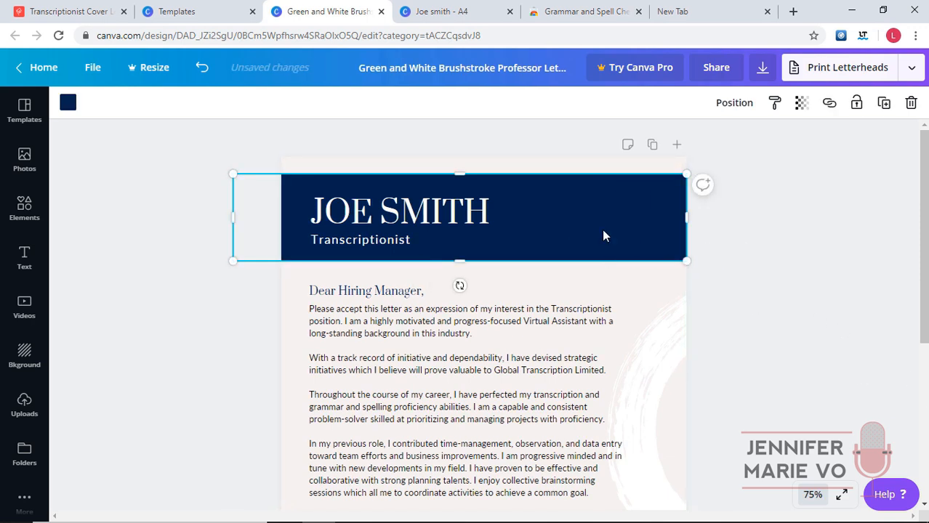
{"action": "left_click_drag", "start_coordinate": [586, 223], "coordinate": [584, 209]}
{"action": "left_click_drag", "start_coordinate": [489, 215], "coordinate": [439, 207]}
{"action": "left_click", "coordinate": [888, 296]}
{"action": "left_click", "coordinate": [611, 225]}
{"action": "left_click_drag", "start_coordinate": [456, 245], "coordinate": [461, 255]}
{"action": "left_click", "coordinate": [809, 276]}
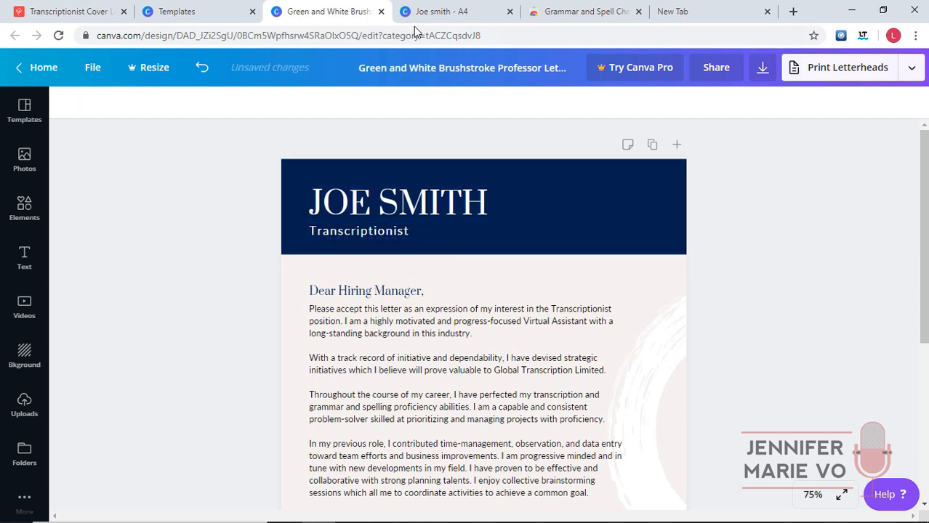
Compare the letter with the resume, zooming out to 50% and back to 100%.
{"action": "left_click", "coordinate": [436, 11]}
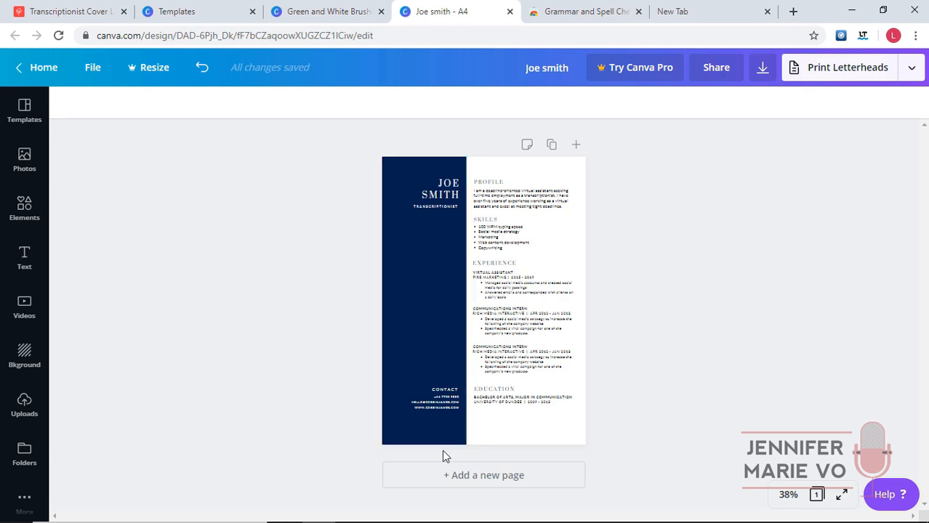
{"action": "left_click", "coordinate": [327, 10]}
{"action": "scroll", "coordinate": [760, 314], "scroll_direction": "down", "scroll_amount": 3}
{"action": "scroll", "coordinate": [724, 332], "scroll_direction": "up", "scroll_amount": 3}
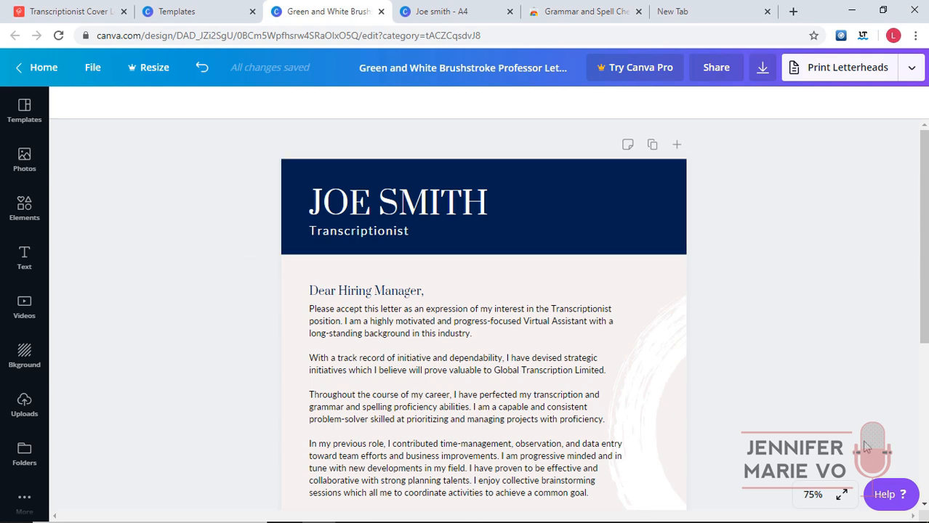
{"action": "left_click", "coordinate": [818, 495]}
{"action": "left_click", "coordinate": [821, 330]}
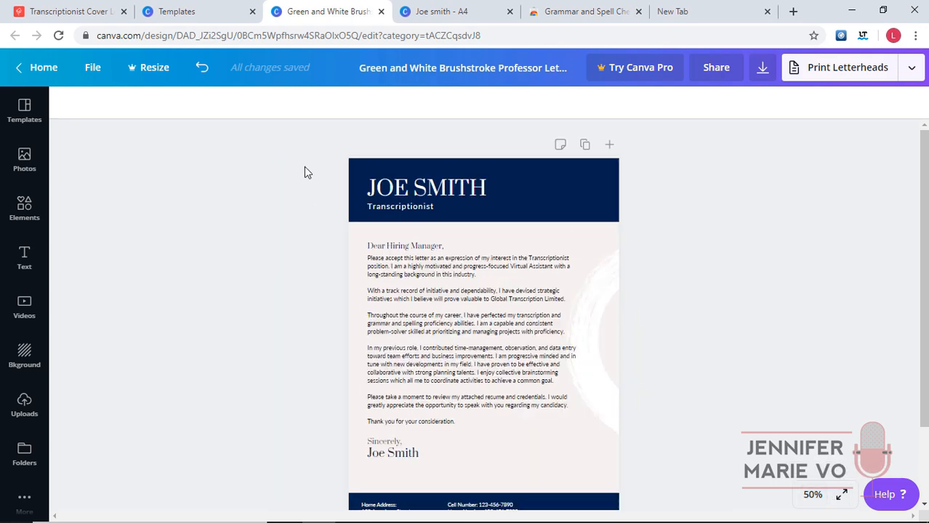
{"action": "scroll", "coordinate": [709, 419], "scroll_direction": "down", "scroll_amount": 2}
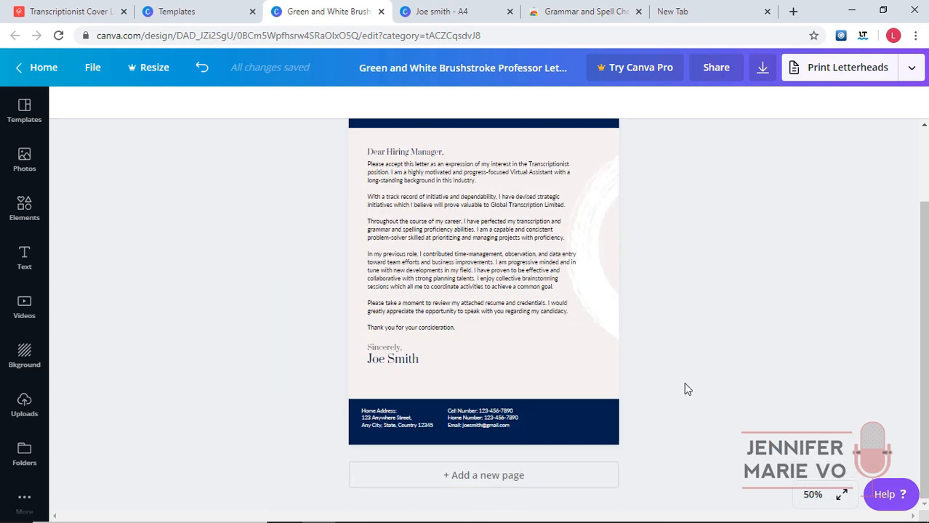
{"action": "left_click", "coordinate": [439, 9]}
{"action": "left_click", "coordinate": [325, 9]}
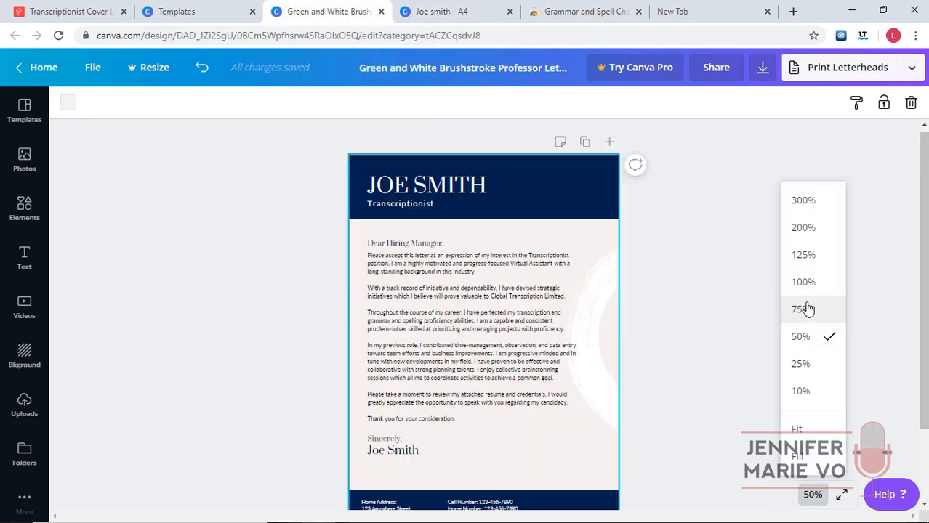
{"action": "left_click", "coordinate": [800, 281]}
{"action": "left_click", "coordinate": [435, 220]}
{"action": "left_click_drag", "start_coordinate": [922, 208], "coordinate": [922, 215]}
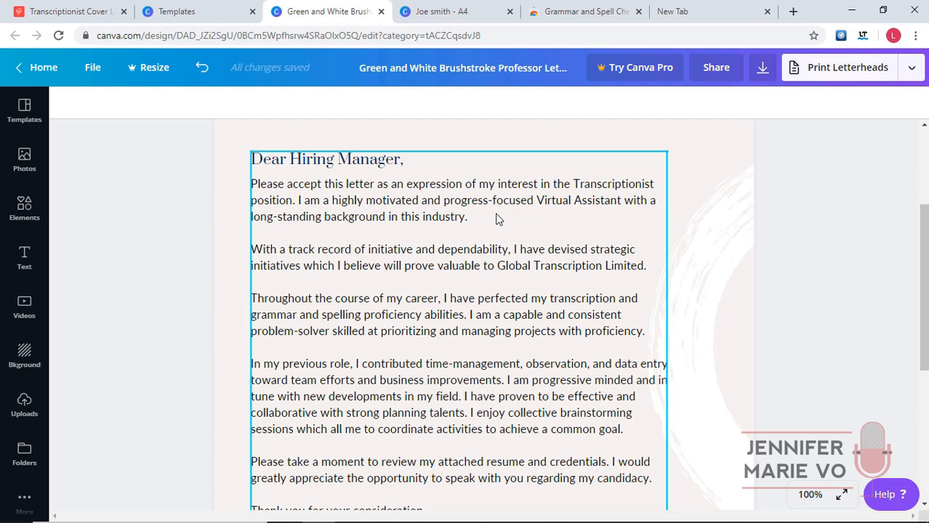
Add 'at Global Transcription Limited' after 'position' and replace 'have devised strategic initiatives' with 'excel at meeting tight deadlines'.
{"action": "left_click", "coordinate": [294, 198]}
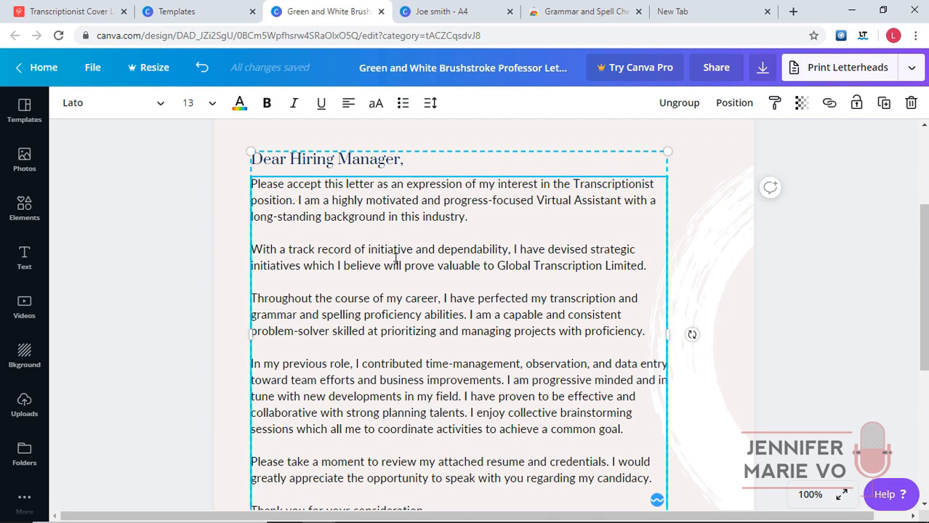
{"action": "type", "text": "at"}
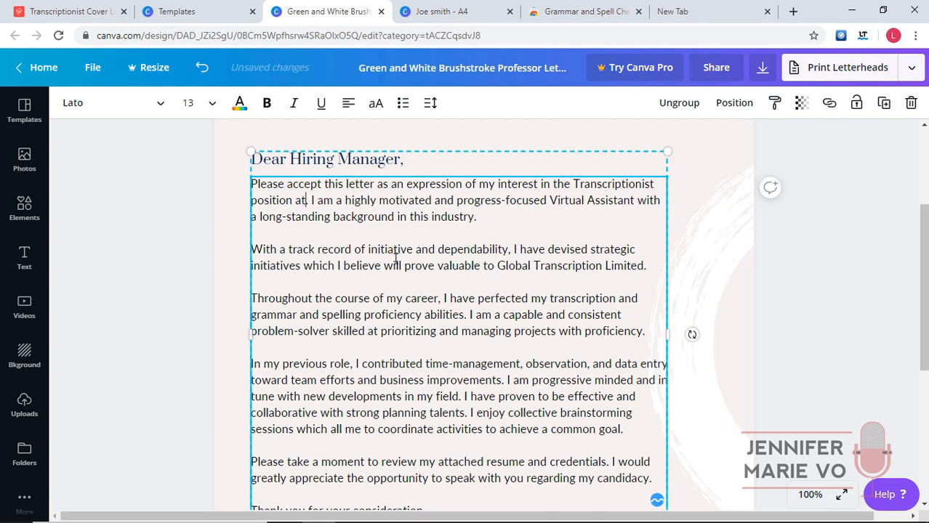
{"action": "type", "text": "."}
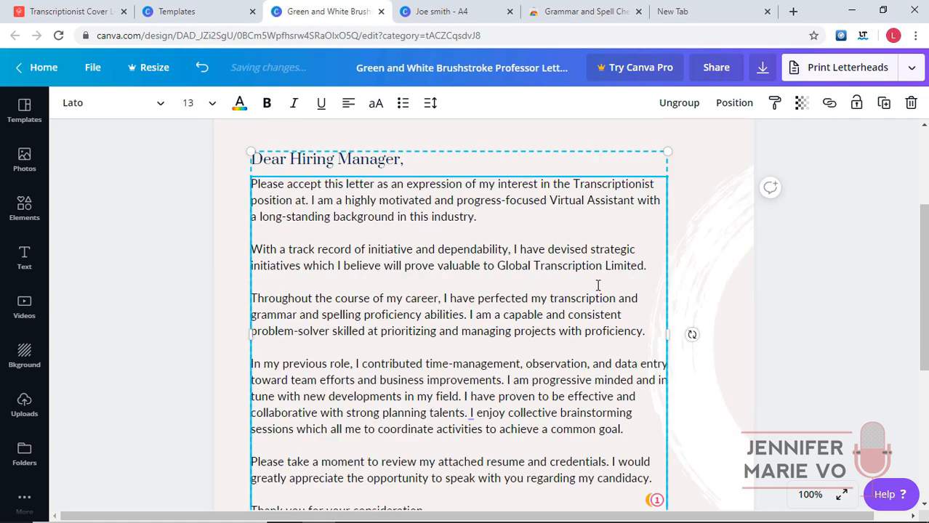
{"action": "type", "text": " Gl"}
{"action": "type", "text": "obal Trans"}
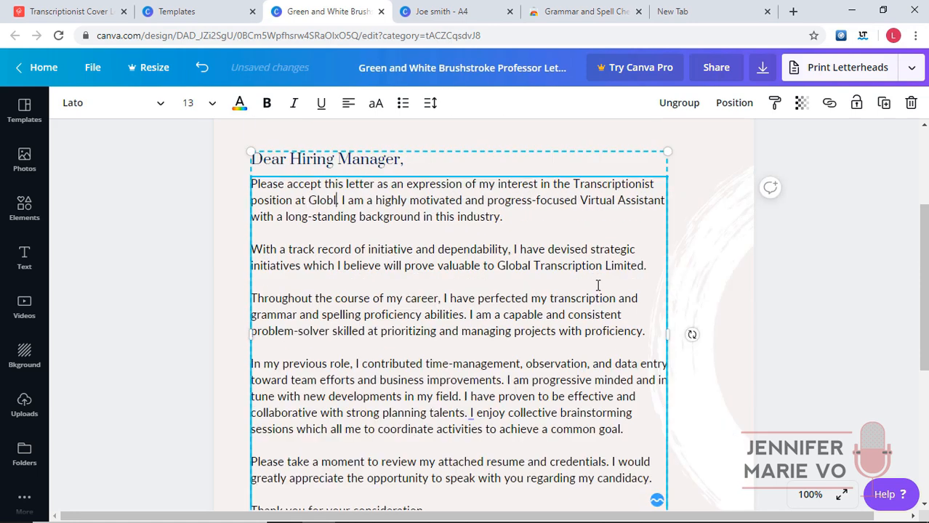
{"action": "type", "text": "cription Limited."}
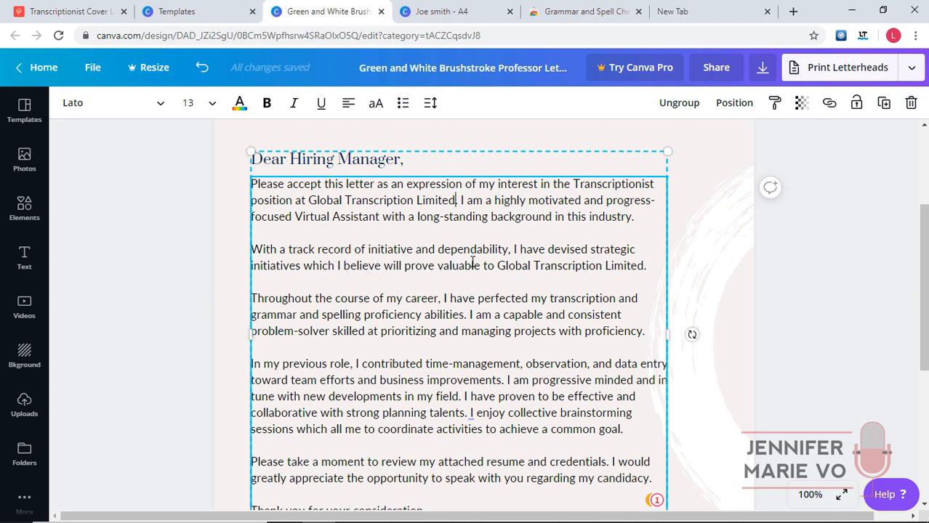
{"action": "left_click_drag", "start_coordinate": [549, 249], "coordinate": [645, 263]}
{"action": "left_click", "coordinate": [643, 265]}
{"action": "left_click_drag", "start_coordinate": [542, 249], "coordinate": [302, 266]}
{"action": "type", "text": "e"}
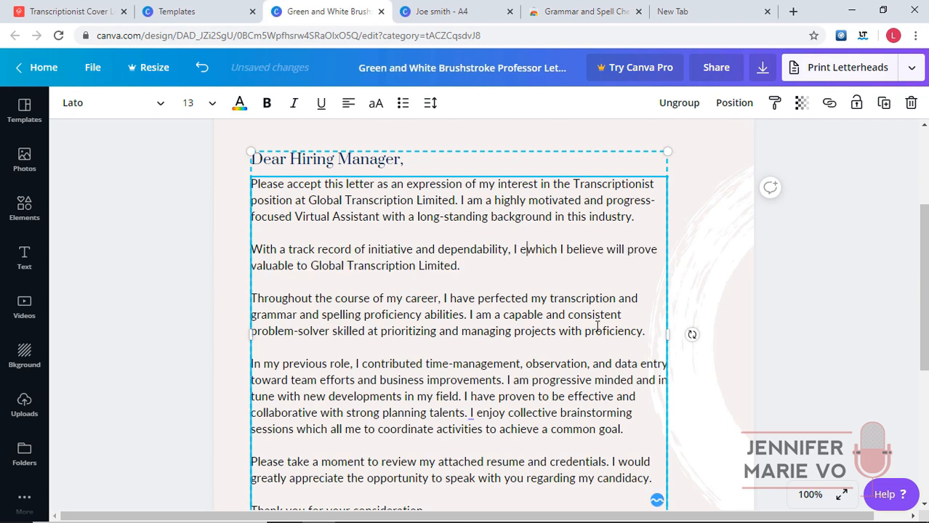
{"action": "type", "text": "xcel at meeting tight deadlines"}
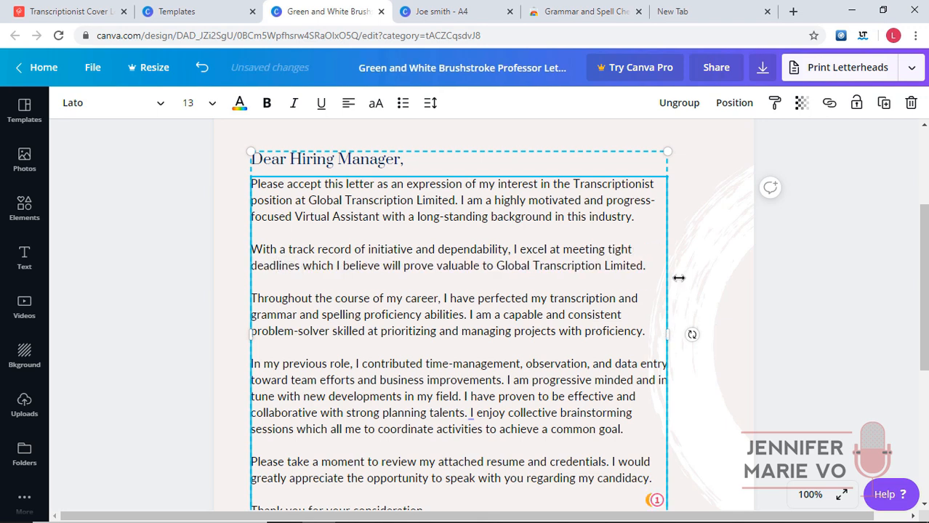
{"action": "left_click", "coordinate": [724, 273]}
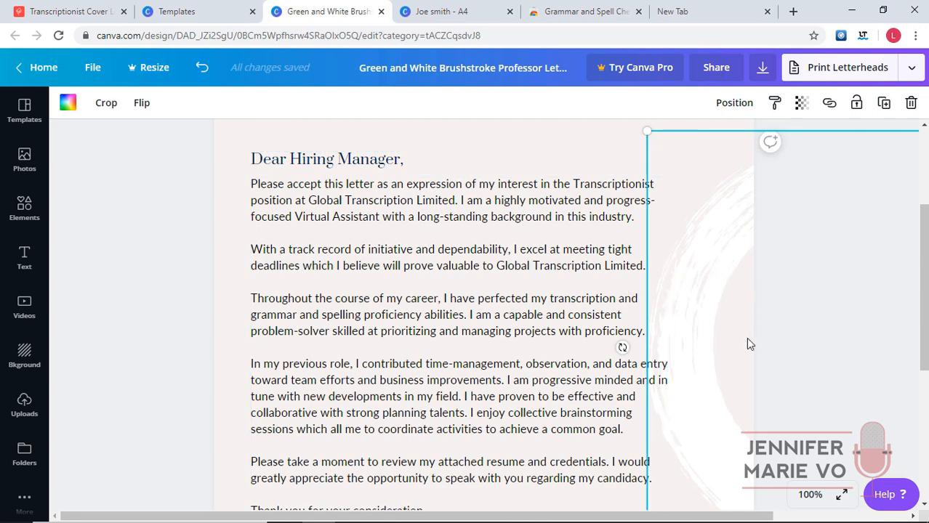
{"action": "scroll", "coordinate": [787, 284], "scroll_direction": "down", "scroll_amount": 2}
Rewrite paragraph three to cite English skills from four years studying in England, removing the problem-solver sentence.
{"action": "scroll", "coordinate": [430, 286], "scroll_direction": "up", "scroll_amount": 1}
{"action": "left_click", "coordinate": [430, 286]}
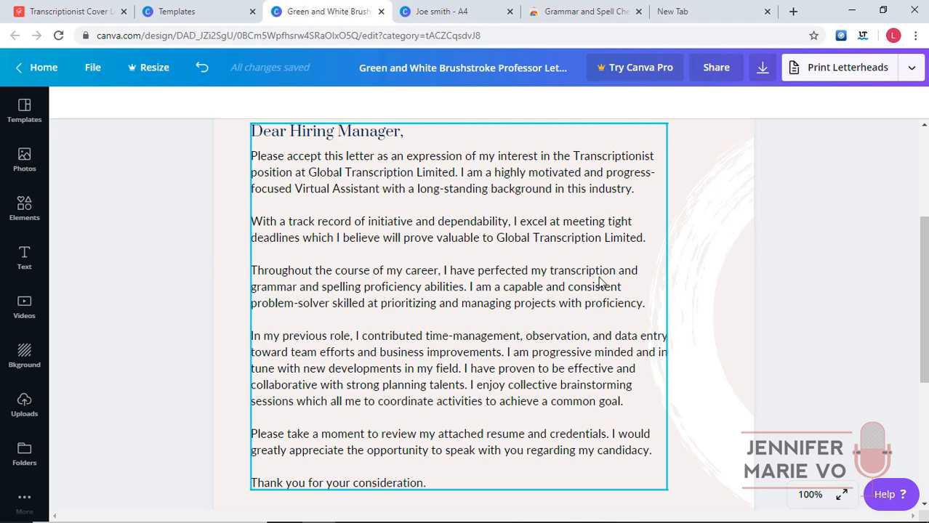
{"action": "left_click", "coordinate": [466, 294]}
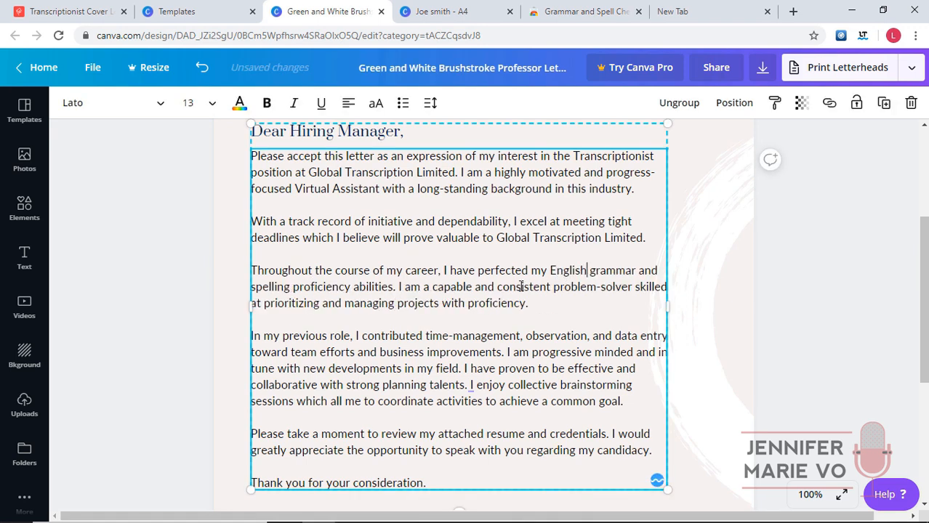
{"action": "left_click", "coordinate": [393, 287]}
{"action": "type", "text": "after studying abroad in England for four years at University. These English language skill"}
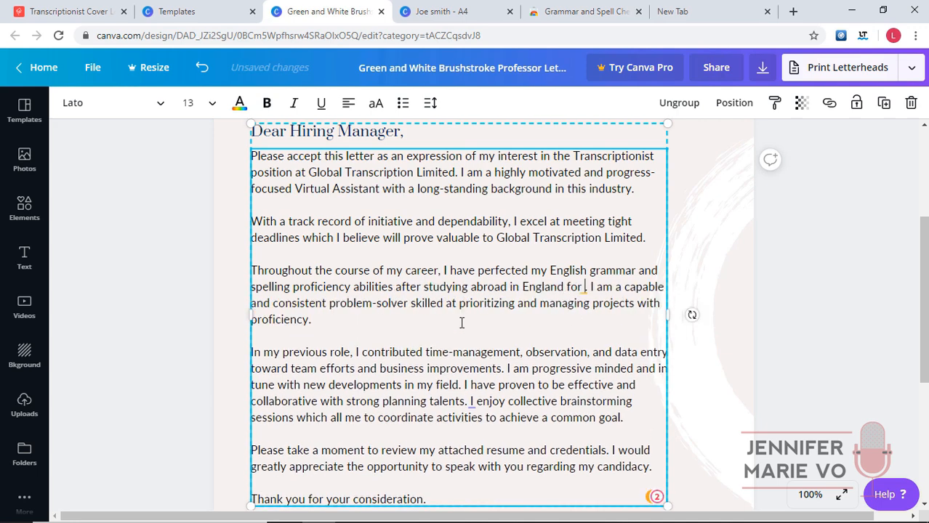
{"action": "type", "text": "s make me an ideal candidate for a t"}
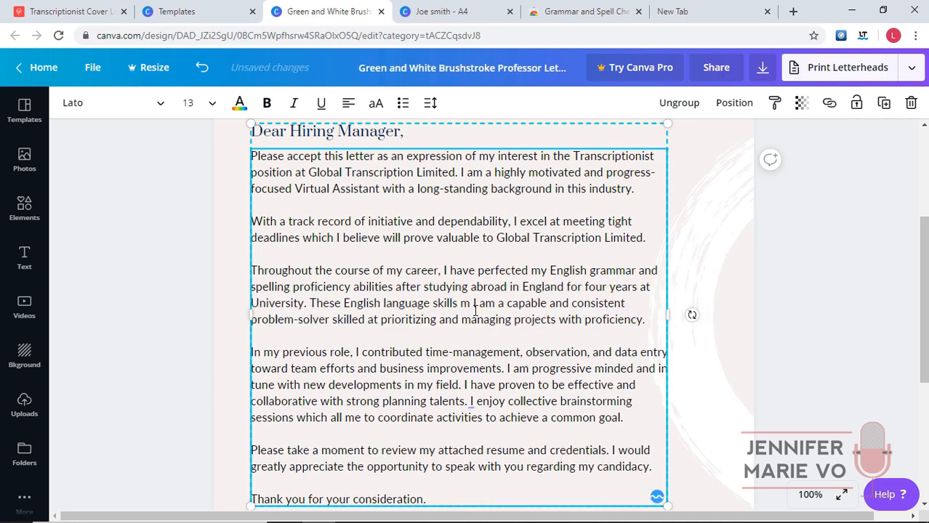
{"action": "key", "text": "BackSpace"}
{"action": "type", "text": "Transcriptionist position."}
{"action": "left_click_drag", "start_coordinate": [519, 336], "coordinate": [381, 320]}
{"action": "key", "text": "BackSpace"}
Add virtual assistant expertise at Fire Marketing to paragraph four and delete the outdated team-efforts sentences.
{"action": "left_click", "coordinate": [398, 368]}
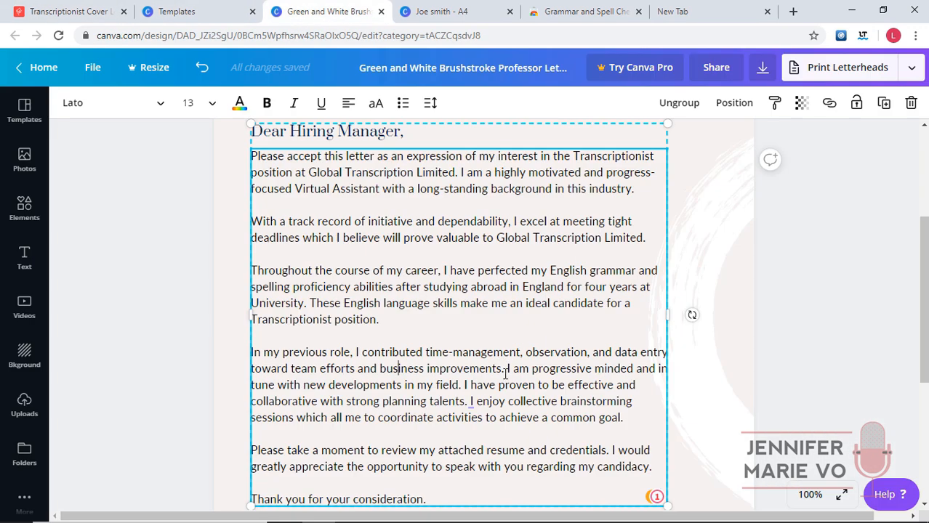
{"action": "type", "text": "expertise while working as a virtual assistant for Fire Marketing. I am "}
{"action": "mouse_move", "coordinate": [506, 369]}
{"action": "left_mouse_down"}
{"action": "mouse_move", "coordinate": [250, 369]}
{"action": "mouse_move", "coordinate": [584, 385]}
{"action": "left_mouse_up"}
{"action": "type", "text": "proficient in computer skills and am a quick and eager learner."}
{"action": "left_click_drag", "start_coordinate": [520, 385], "coordinate": [536, 401]}
{"action": "key", "text": "BackSpace"}
{"action": "scroll", "coordinate": [547, 406], "scroll_direction": "down", "scroll_amount": 1}
{"action": "left_click_drag", "start_coordinate": [323, 348], "coordinate": [522, 315]}
{"action": "key", "text": "BackSpace"}
{"action": "scroll", "coordinate": [531, 344], "scroll_direction": "up", "scroll_amount": 1}
Add the sentence about typing over 90 WPM and view the letter full screen.
{"action": "type", "text": "Additionally, I have a typing speed of over 90 WPM, allowed me to quickly and efficiently complete assignments on schedule."}
{"action": "left_click_drag", "start_coordinate": [406, 401], "coordinate": [418, 401]}
{"action": "type", "text": "ing"}
{"action": "scroll", "coordinate": [406, 400], "scroll_direction": "down", "scroll_amount": 1}
{"action": "left_click", "coordinate": [841, 494]}
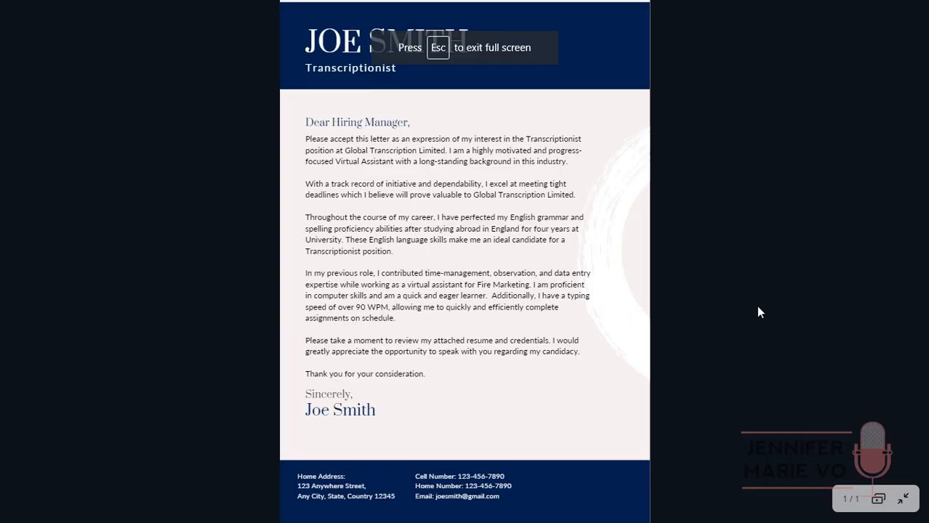
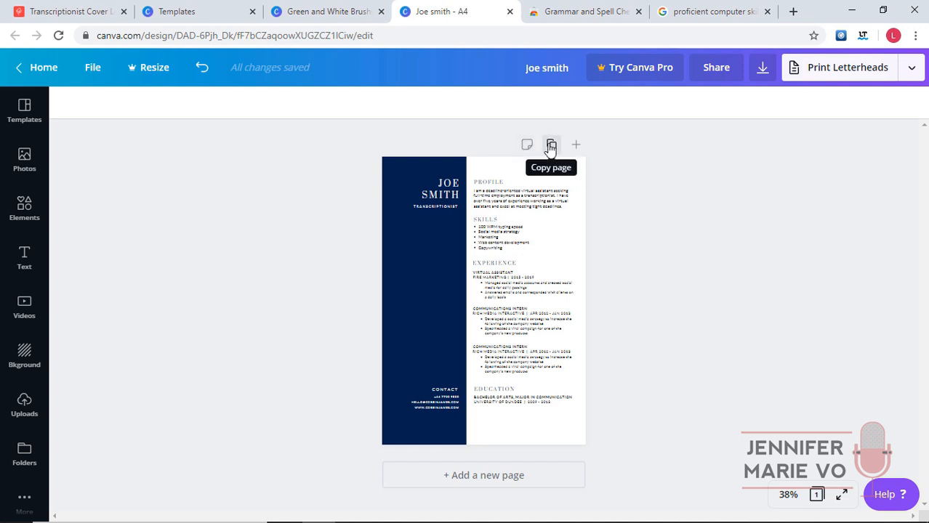
Duplicate the resume page so the design has a second copy.
{"action": "left_click", "coordinate": [551, 148]}
{"action": "left_click_drag", "start_coordinate": [922, 334], "coordinate": [923, 164]}
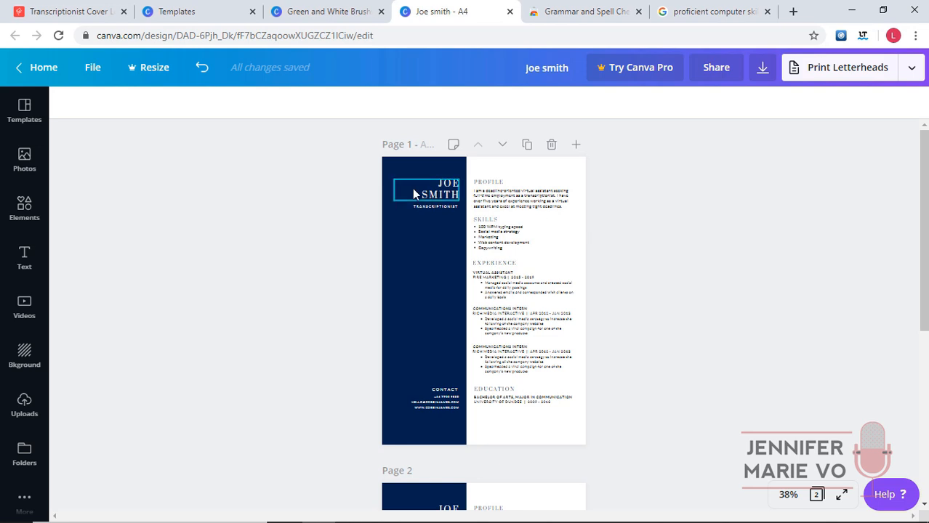
{"action": "scroll", "coordinate": [508, 396], "scroll_direction": "down", "scroll_amount": 5}
{"action": "scroll", "coordinate": [496, 461], "scroll_direction": "up", "scroll_amount": 5}
{"action": "scroll", "coordinate": [497, 461], "scroll_direction": "down", "scroll_amount": 5}
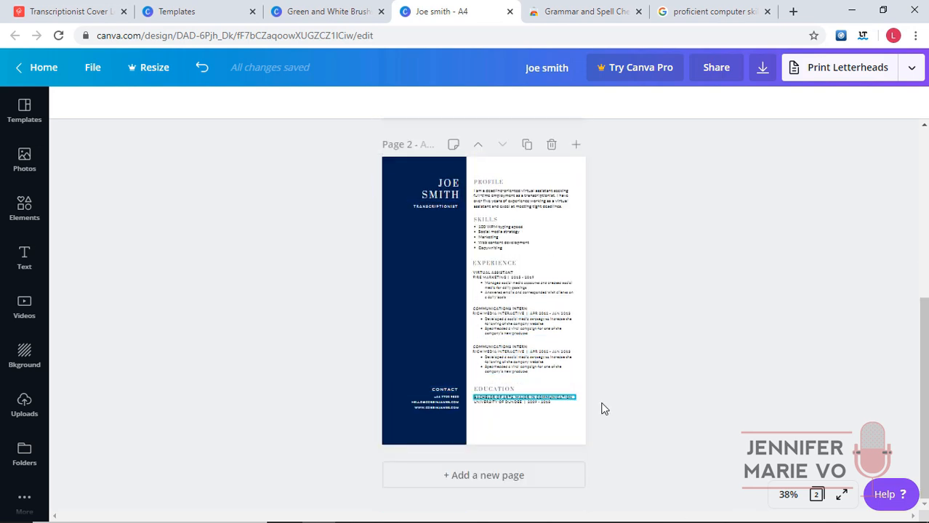
{"action": "left_click_drag", "start_coordinate": [924, 391], "coordinate": [924, 239]}
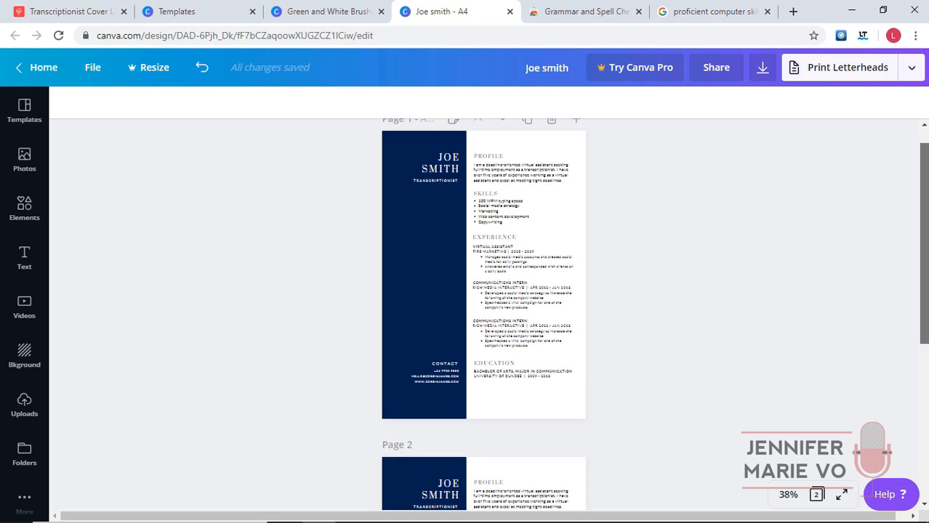
Zoom to 100% and delete all resume text from page 1's white column.
{"action": "left_click", "coordinate": [508, 198]}
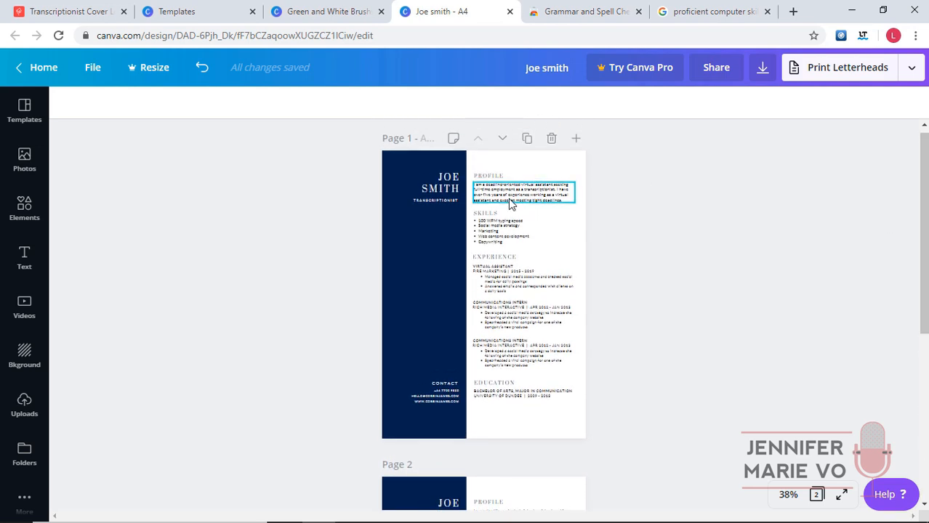
{"action": "left_click", "coordinate": [787, 494]}
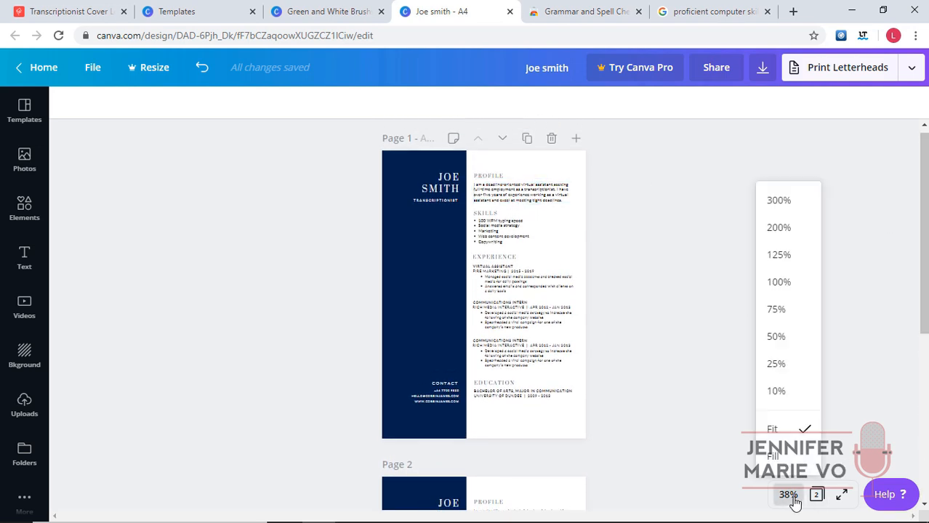
{"action": "left_click", "coordinate": [790, 291]}
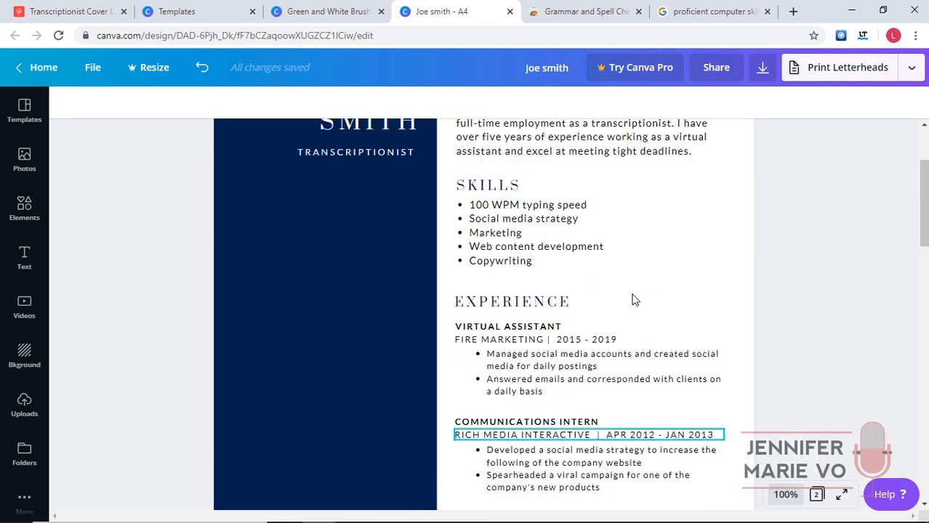
{"action": "scroll", "coordinate": [603, 247], "scroll_direction": "up", "scroll_amount": 3}
{"action": "left_click", "coordinate": [564, 154]}
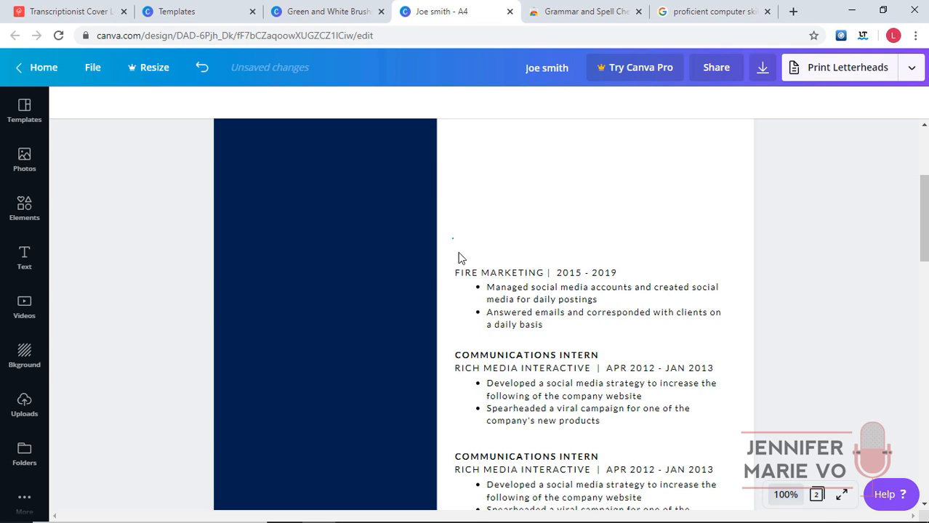
{"action": "left_click_drag", "start_coordinate": [458, 258], "coordinate": [736, 367]}
{"action": "key", "text": "Delete"}
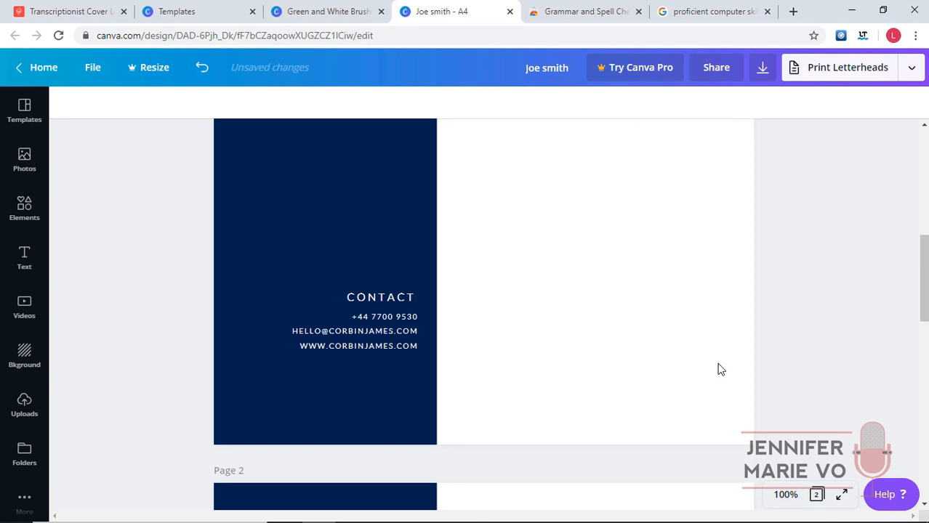
{"action": "scroll", "coordinate": [718, 369], "scroll_direction": "up", "scroll_amount": 6}
Copy the cover letter's body paragraphs and Sincerely signature from the letter design.
{"action": "left_click", "coordinate": [355, 17]}
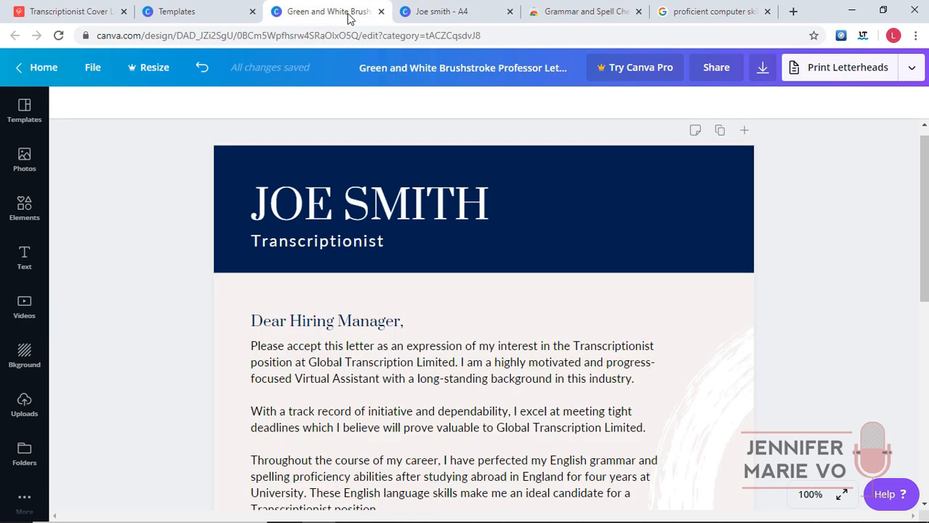
{"action": "left_click", "coordinate": [372, 321]}
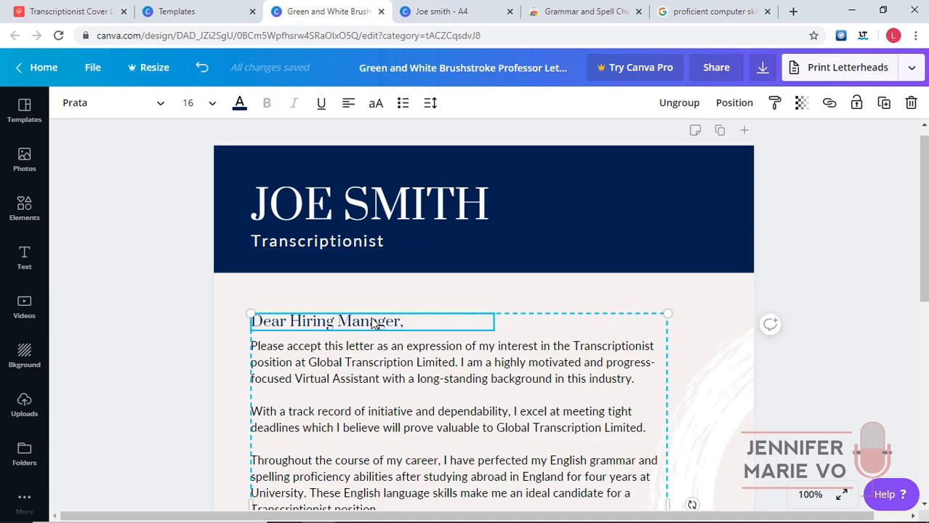
{"action": "scroll", "coordinate": [371, 324], "scroll_direction": "down", "scroll_amount": 5}
{"action": "scroll", "coordinate": [376, 318], "scroll_direction": "up", "scroll_amount": 3}
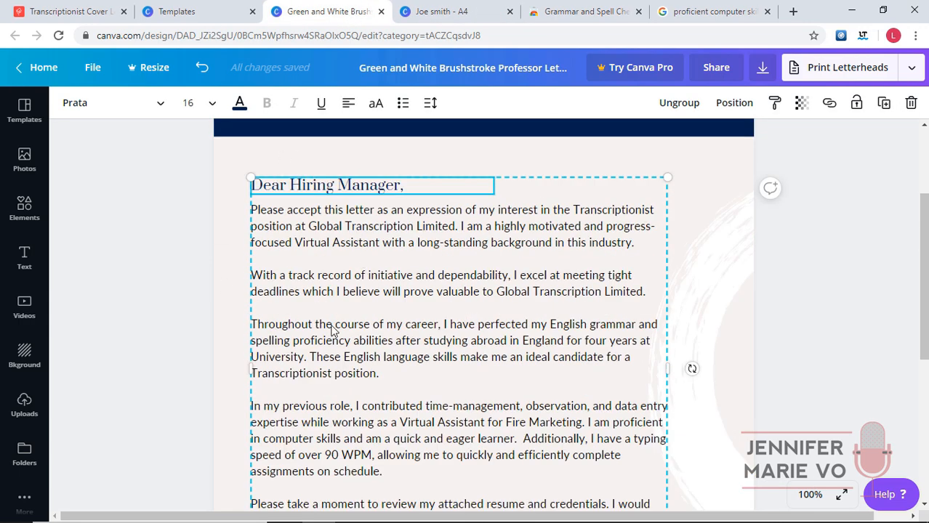
{"action": "scroll", "coordinate": [325, 275], "scroll_direction": "down", "scroll_amount": 3}
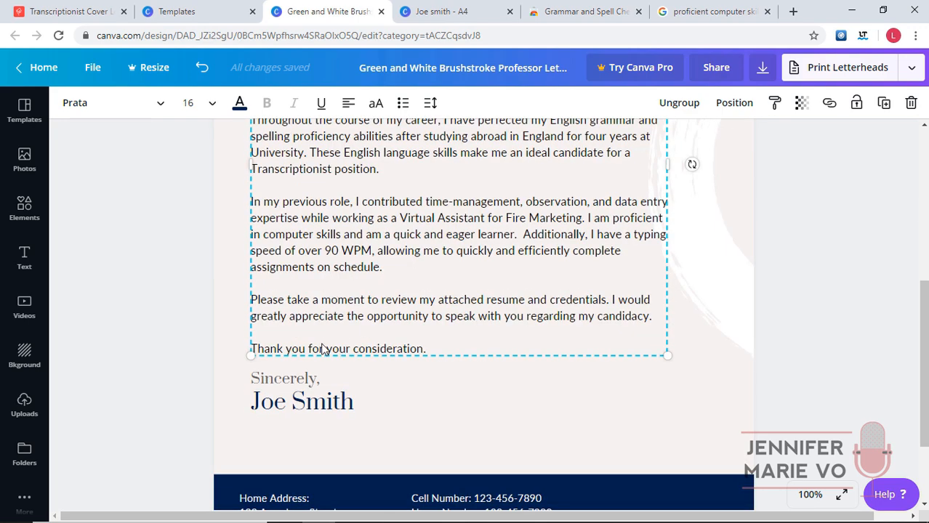
{"action": "left_click", "coordinate": [716, 454]}
{"action": "left_click_drag", "start_coordinate": [687, 450], "coordinate": [248, 245]}
{"action": "scroll", "coordinate": [468, 294], "scroll_direction": "down", "scroll_amount": 4}
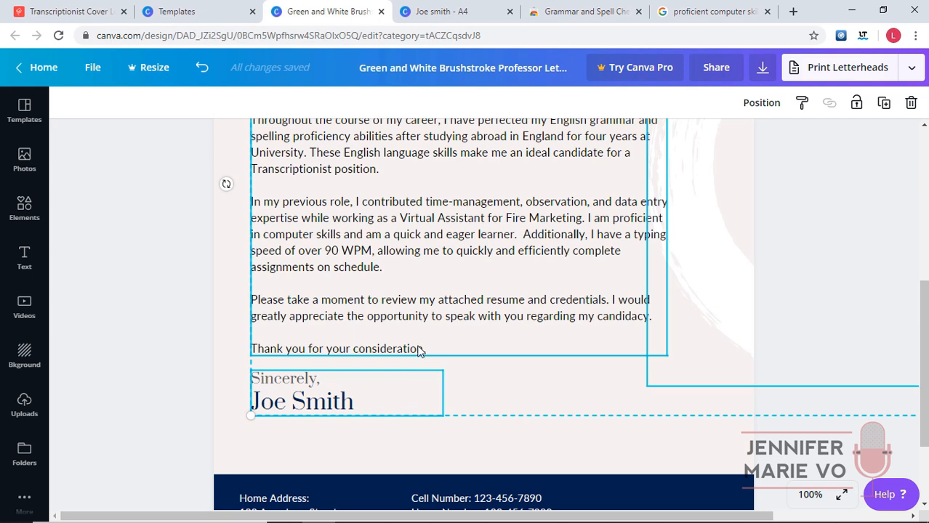
{"action": "right_click", "coordinate": [416, 334]}
{"action": "left_click", "coordinate": [461, 324]}
{"action": "left_click", "coordinate": [456, 21]}
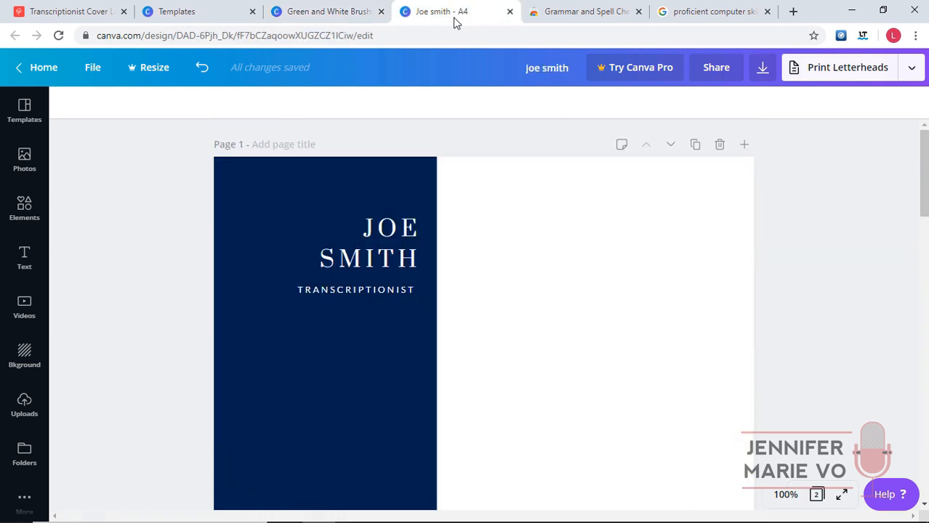
Paste the cover letter text onto page 1 and narrow it to fit the white column.
{"action": "right_click", "coordinate": [507, 215]}
{"action": "left_click", "coordinate": [531, 256]}
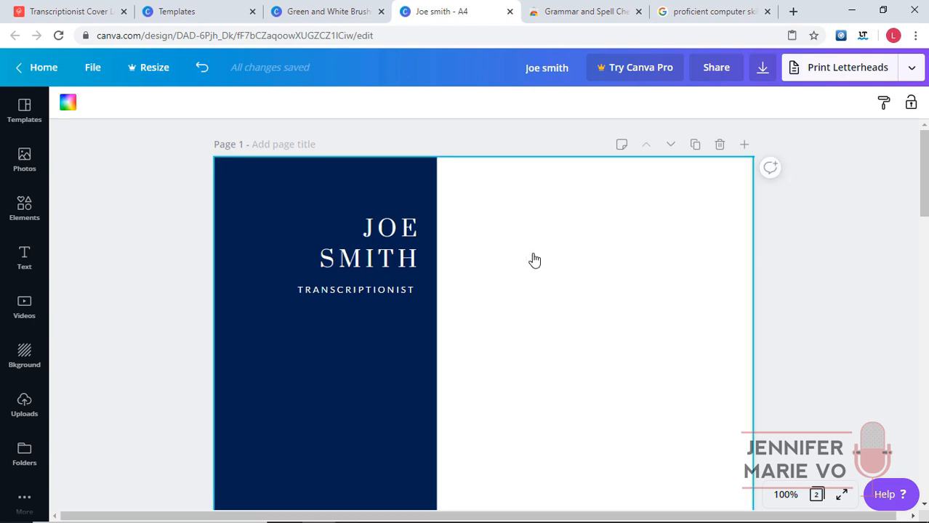
{"action": "left_click_drag", "start_coordinate": [710, 286], "coordinate": [707, 282]}
{"action": "scroll", "coordinate": [570, 309], "scroll_direction": "down", "scroll_amount": 2}
{"action": "scroll", "coordinate": [424, 293], "scroll_direction": "up", "scroll_amount": 2}
{"action": "scroll", "coordinate": [541, 231], "scroll_direction": "down", "scroll_amount": 2}
{"action": "scroll", "coordinate": [540, 231], "scroll_direction": "down", "scroll_amount": 2}
{"action": "left_click", "coordinate": [734, 427]}
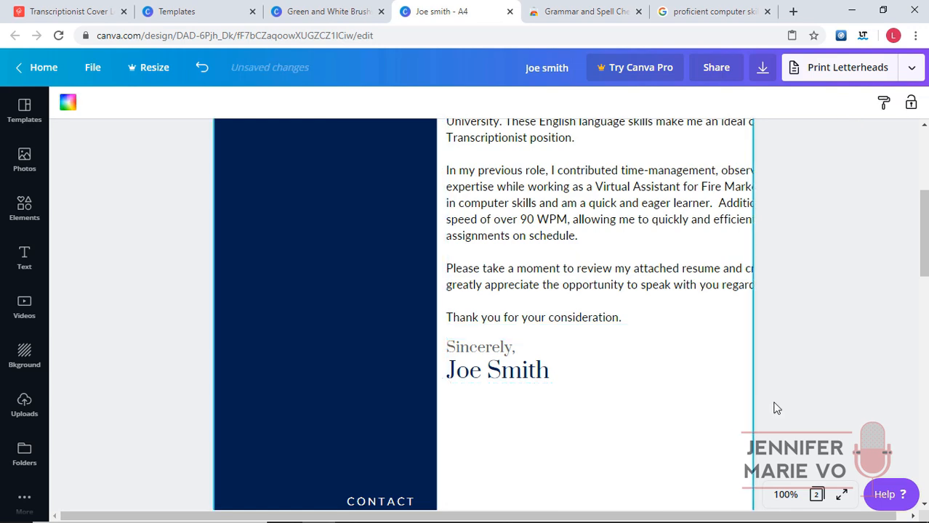
{"action": "left_click", "coordinate": [753, 250]}
{"action": "scroll", "coordinate": [862, 192], "scroll_direction": "up", "scroll_amount": 2}
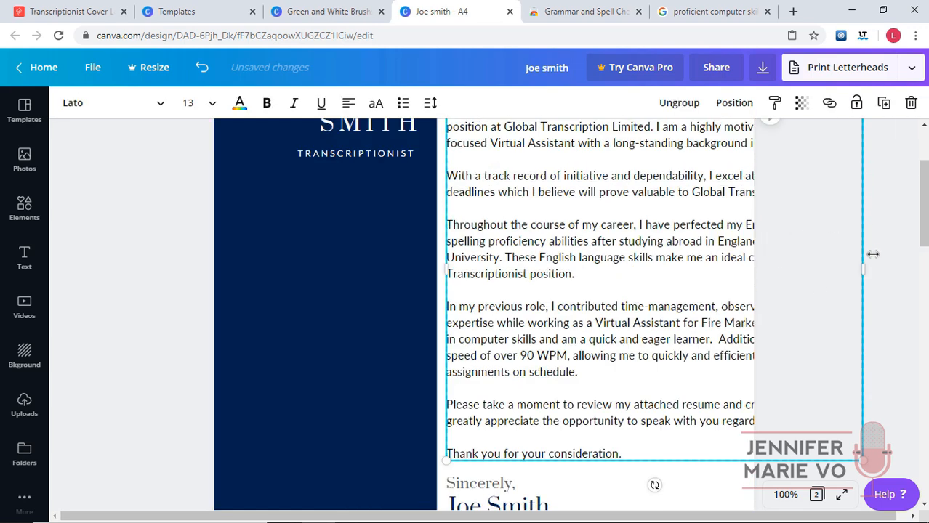
{"action": "left_click_drag", "start_coordinate": [863, 268], "coordinate": [739, 285]}
Fine-tune the Dear Hiring Manager letter's position within page 1's white column.
{"action": "scroll", "coordinate": [738, 287], "scroll_direction": "up", "scroll_amount": 2}
{"action": "scroll", "coordinate": [724, 301], "scroll_direction": "down", "scroll_amount": 6}
{"action": "left_click_drag", "start_coordinate": [513, 217], "coordinate": [515, 363]}
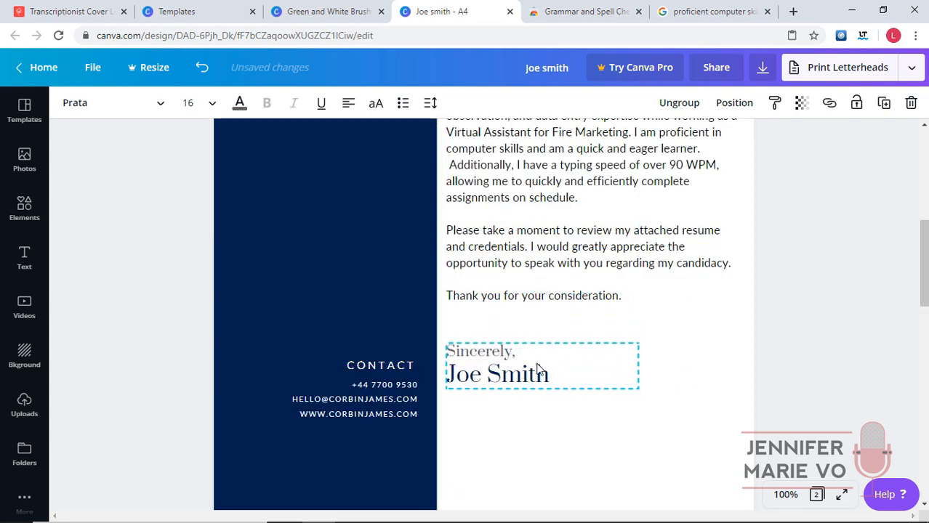
{"action": "scroll", "coordinate": [608, 375], "scroll_direction": "down", "scroll_amount": 4}
{"action": "scroll", "coordinate": [622, 247], "scroll_direction": "up", "scroll_amount": 10}
{"action": "left_click", "coordinate": [615, 218]}
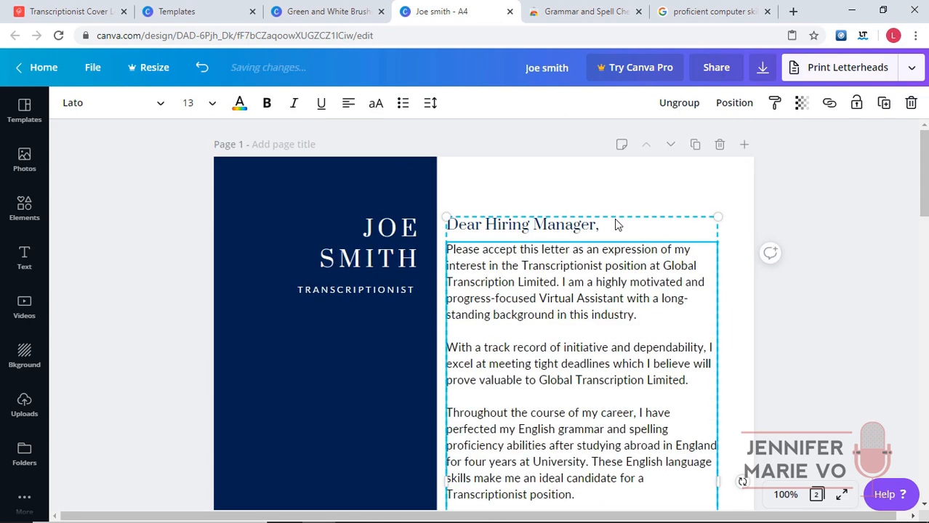
{"action": "mouse_move", "coordinate": [615, 225]}
{"action": "left_mouse_down"}
{"action": "mouse_move", "coordinate": [622, 230]}
{"action": "mouse_move", "coordinate": [613, 223]}
{"action": "left_mouse_up"}
{"action": "left_click", "coordinate": [785, 323]}
{"action": "scroll", "coordinate": [727, 320], "scroll_direction": "down", "scroll_amount": 1}
Zoom the canvas out to 75% and look over the pasted letter.
{"action": "left_click", "coordinate": [785, 495]}
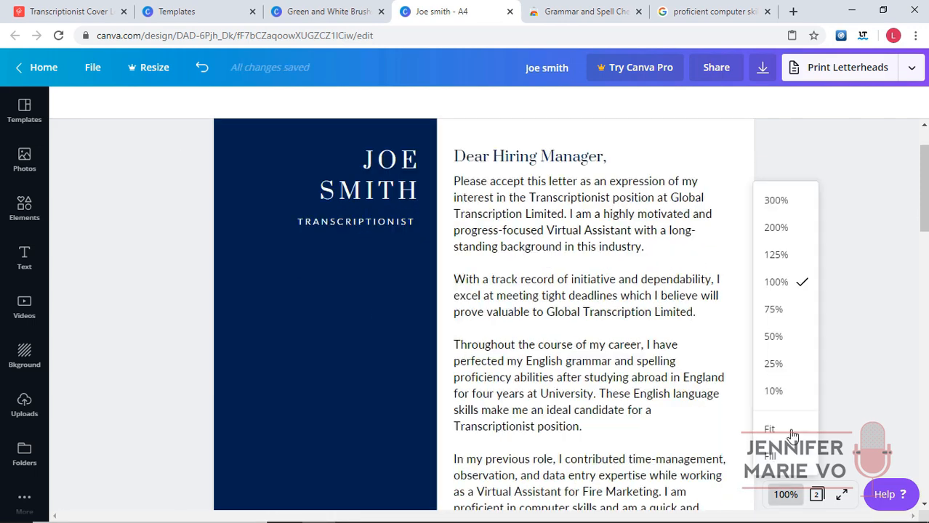
{"action": "left_click", "coordinate": [789, 310]}
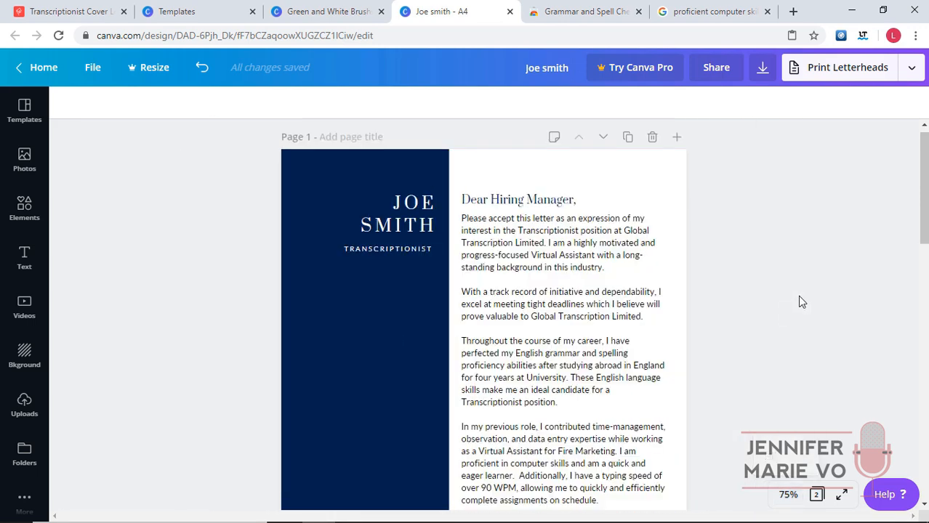
{"action": "scroll", "coordinate": [731, 227], "scroll_direction": "down", "scroll_amount": 1}
{"action": "scroll", "coordinate": [731, 227], "scroll_direction": "up", "scroll_amount": 1}
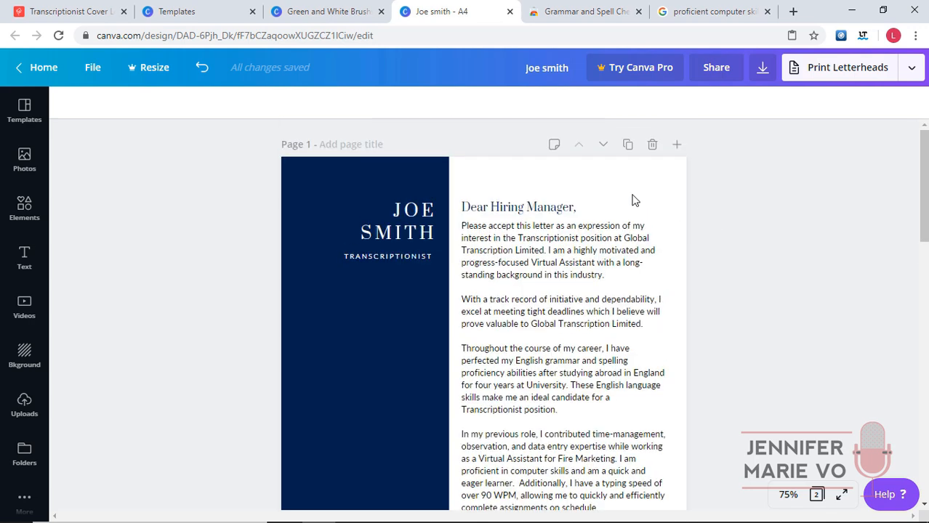
{"action": "scroll", "coordinate": [752, 199], "scroll_direction": "down", "scroll_amount": 2}
{"action": "scroll", "coordinate": [752, 199], "scroll_direction": "down", "scroll_amount": 1}
{"action": "scroll", "coordinate": [794, 336], "scroll_direction": "up", "scroll_amount": 3}
{"action": "scroll", "coordinate": [627, 305], "scroll_direction": "down", "scroll_amount": 11}
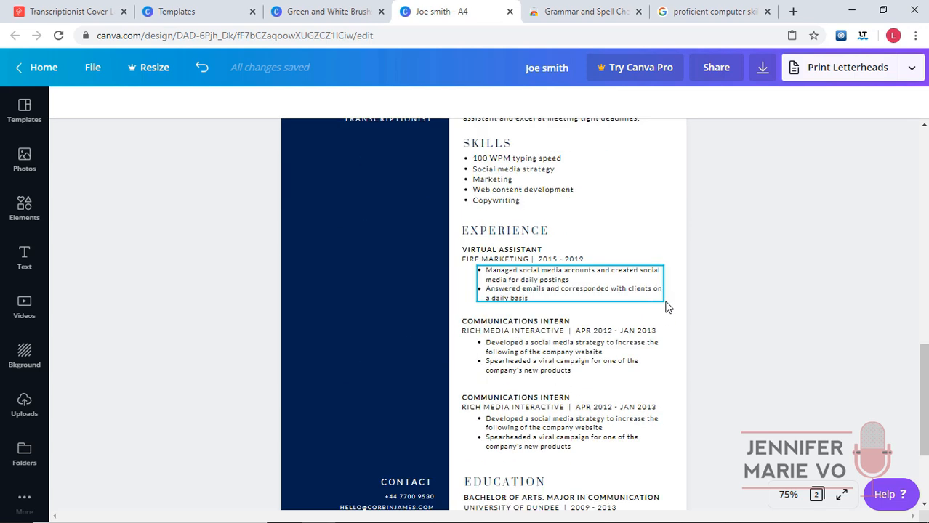
{"action": "scroll", "coordinate": [680, 307], "scroll_direction": "up", "scroll_amount": 4}
{"action": "scroll", "coordinate": [722, 317], "scroll_direction": "down", "scroll_amount": 4}
{"action": "scroll", "coordinate": [722, 317], "scroll_direction": "up", "scroll_amount": 3}
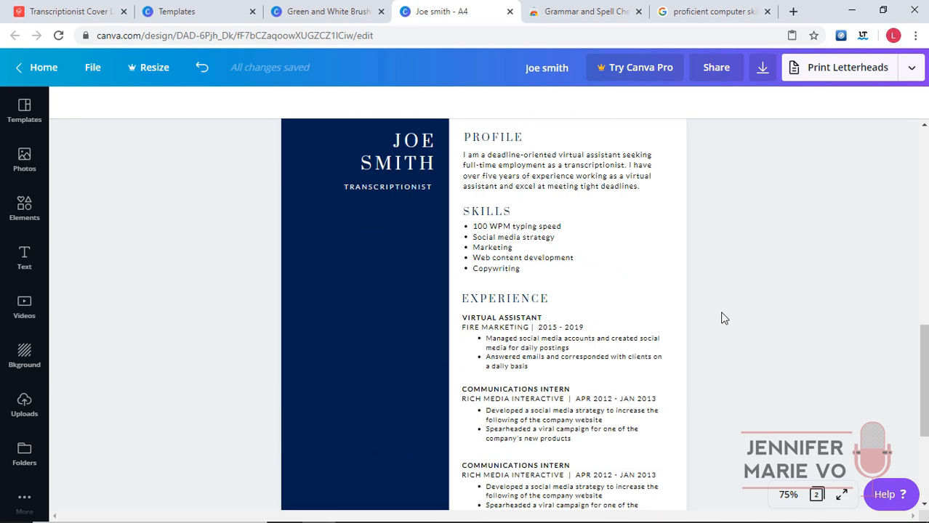
Preview the original cover letter full screen, then exit the preview.
{"action": "left_click", "coordinate": [327, 9]}
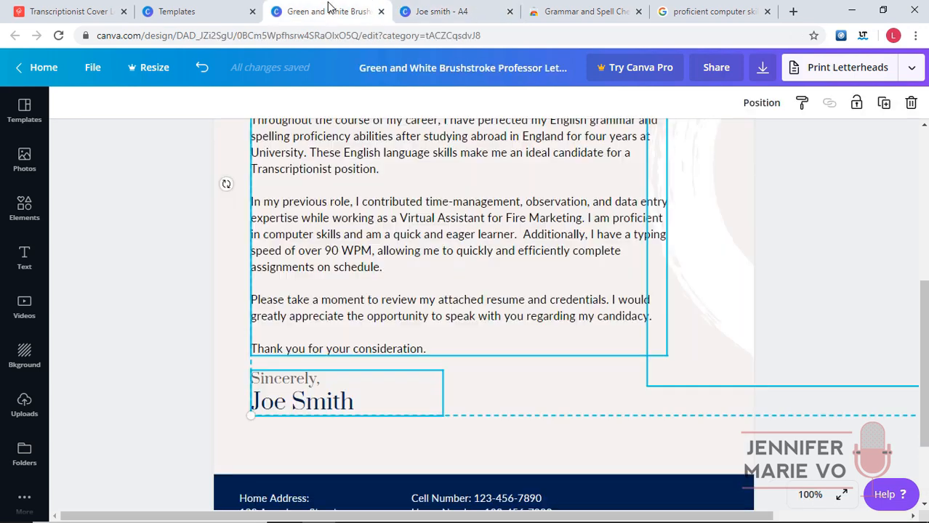
{"action": "left_click", "coordinate": [841, 495]}
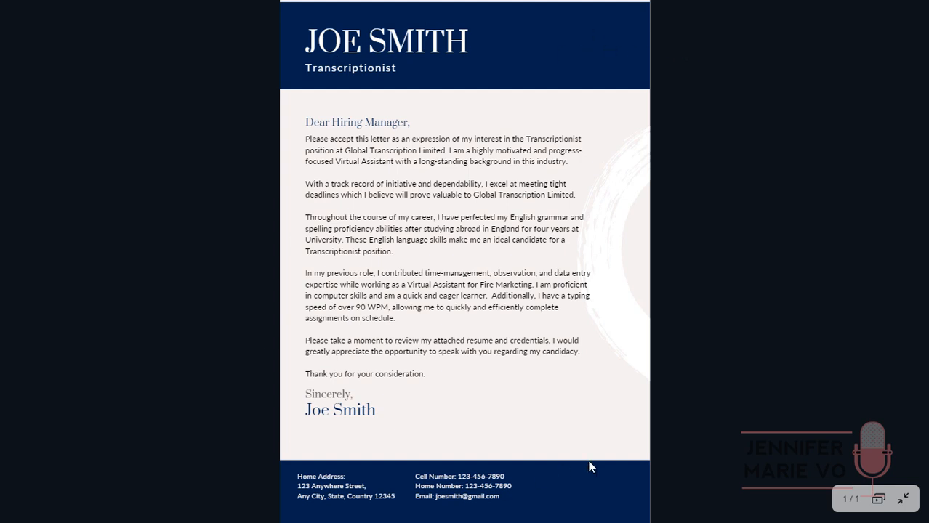
{"action": "left_click", "coordinate": [905, 499]}
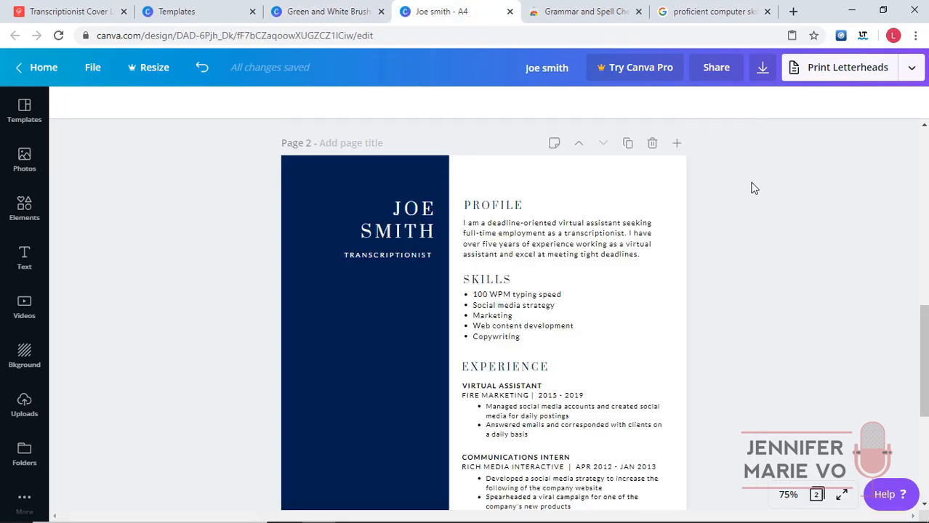
Scroll through the Joe smith design to check the letter page above the resume.
{"action": "scroll", "coordinate": [756, 196], "scroll_direction": "up", "scroll_amount": 10}
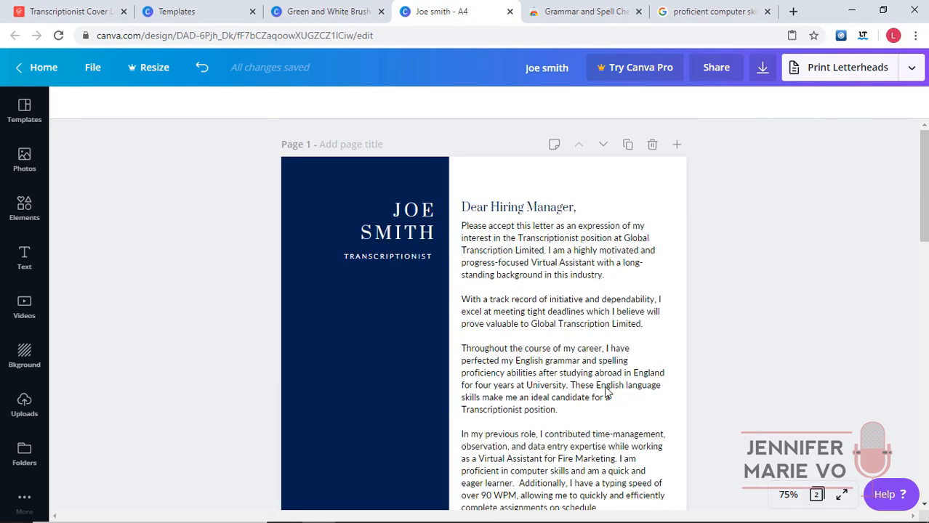
{"action": "scroll", "coordinate": [669, 436], "scroll_direction": "down", "scroll_amount": 7}
{"action": "scroll", "coordinate": [660, 318], "scroll_direction": "up", "scroll_amount": 6}
{"action": "scroll", "coordinate": [730, 287], "scroll_direction": "up", "scroll_amount": 1}
{"action": "scroll", "coordinate": [730, 288], "scroll_direction": "down", "scroll_amount": 8}
{"action": "scroll", "coordinate": [680, 313], "scroll_direction": "up", "scroll_amount": 3}
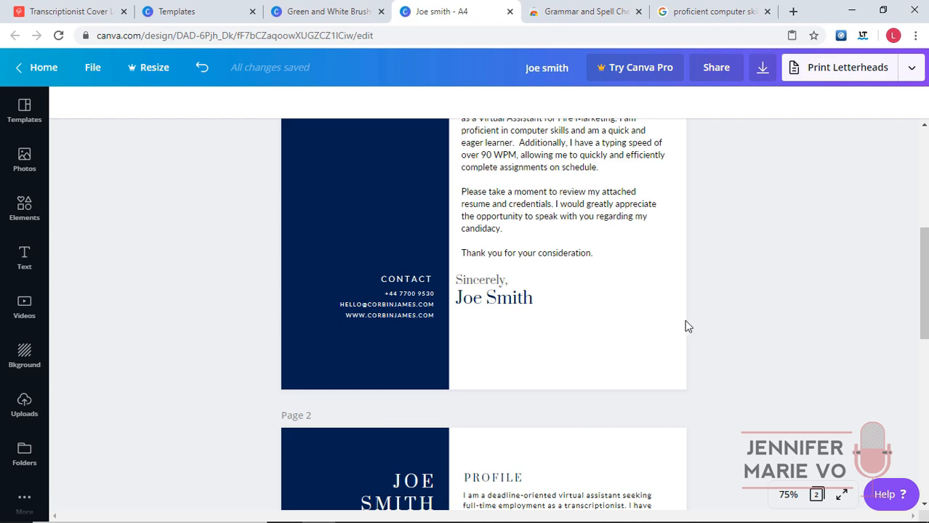
{"action": "scroll", "coordinate": [686, 323], "scroll_direction": "up", "scroll_amount": 5}
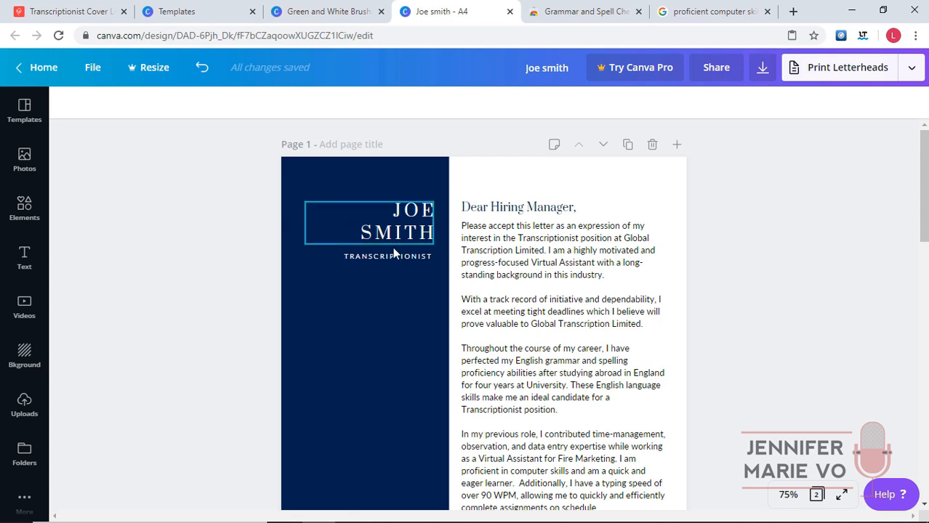
Download all pages (1–2) of the design as a PDF Print file.
{"action": "left_click", "coordinate": [763, 69]}
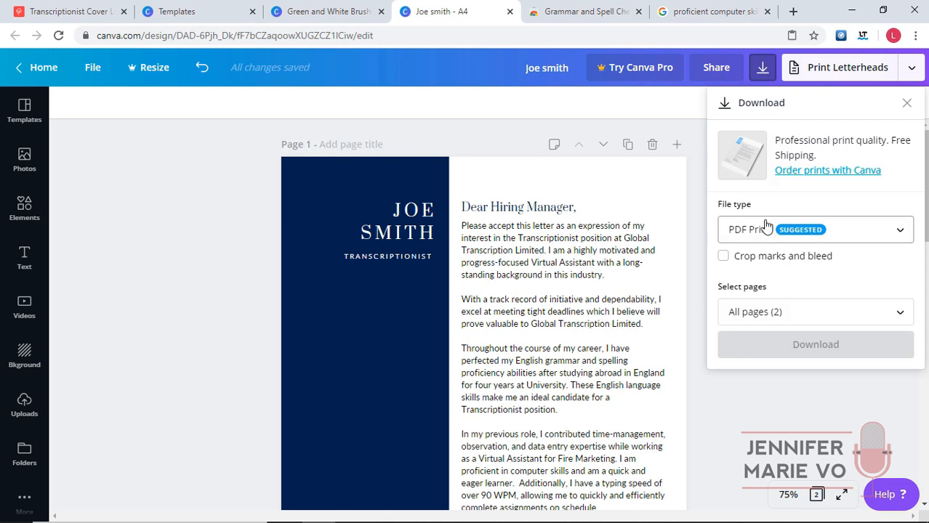
{"action": "left_click", "coordinate": [780, 313]}
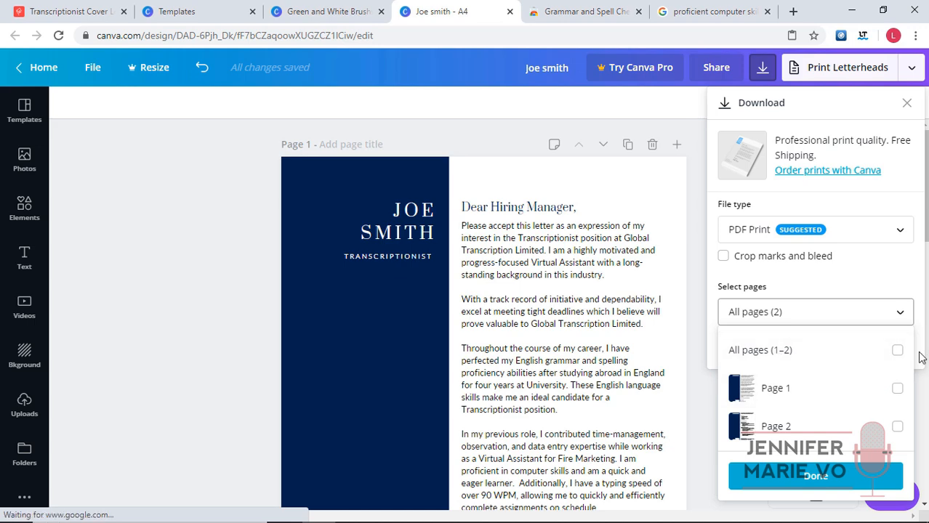
{"action": "left_click", "coordinate": [897, 352]}
{"action": "left_click", "coordinate": [894, 268]}
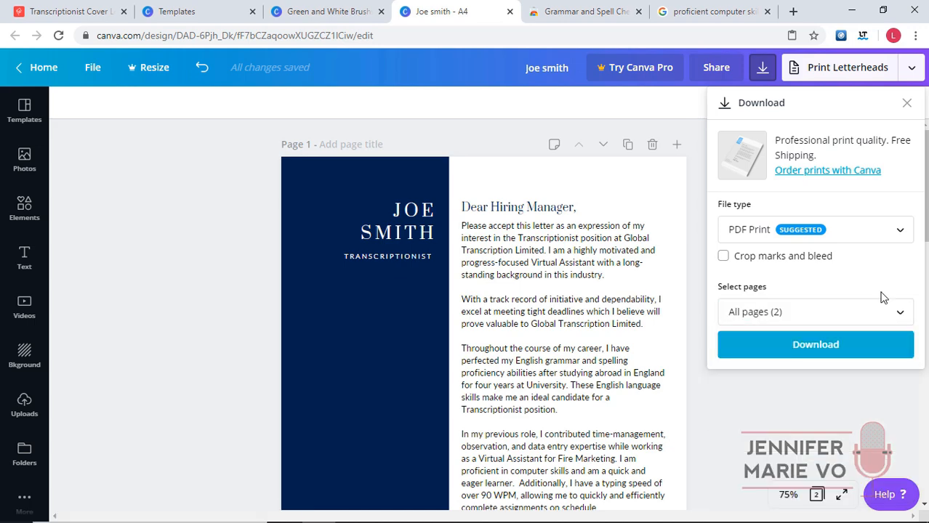
{"action": "left_click", "coordinate": [824, 348]}
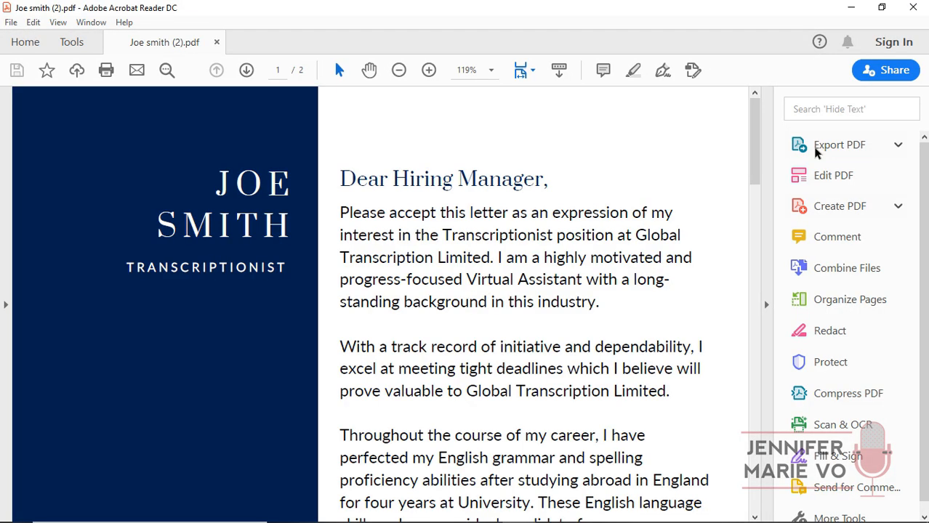
Bring the downloaded PDF forward in Acrobat, zoom out to 66.7% and scroll through both pages.
{"action": "left_click", "coordinate": [851, 9]}
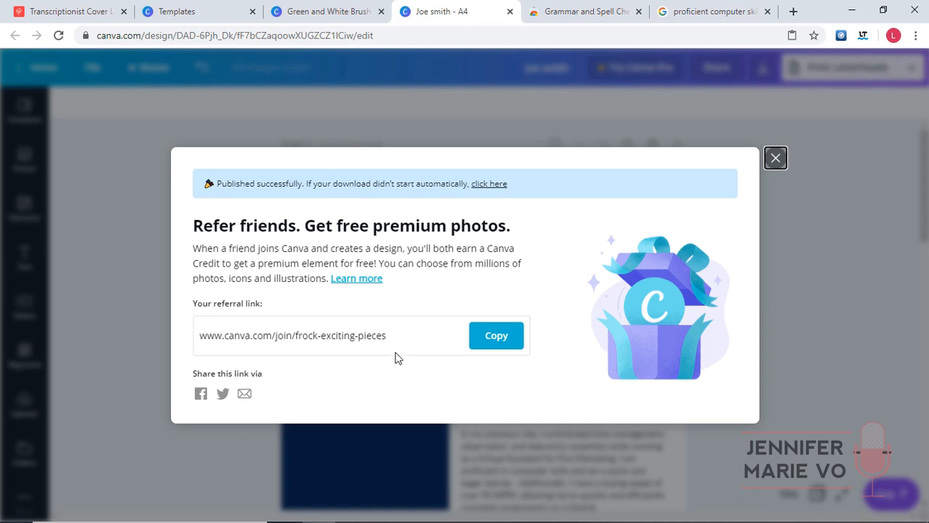
{"action": "left_click", "coordinate": [518, 509]}
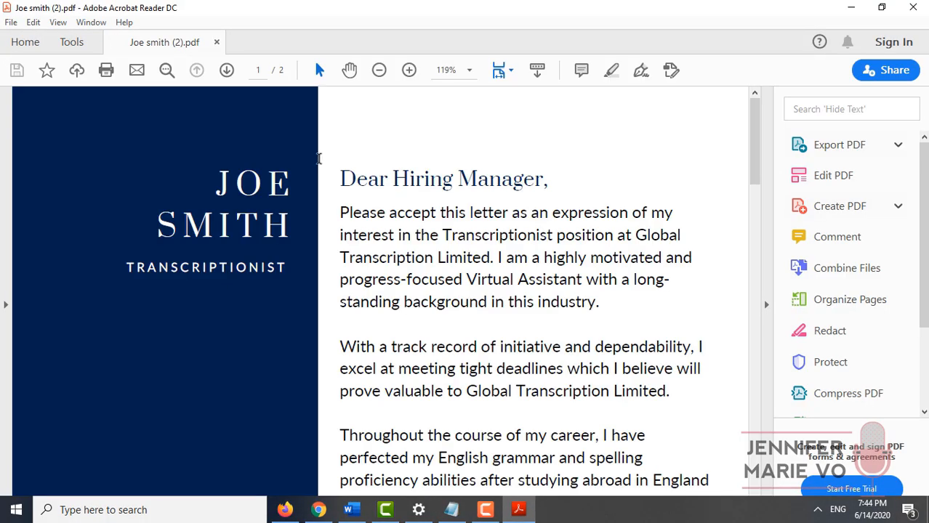
{"action": "left_click", "coordinate": [379, 69]}
{"action": "left_click", "coordinate": [379, 70]}
{"action": "left_click", "coordinate": [378, 70]}
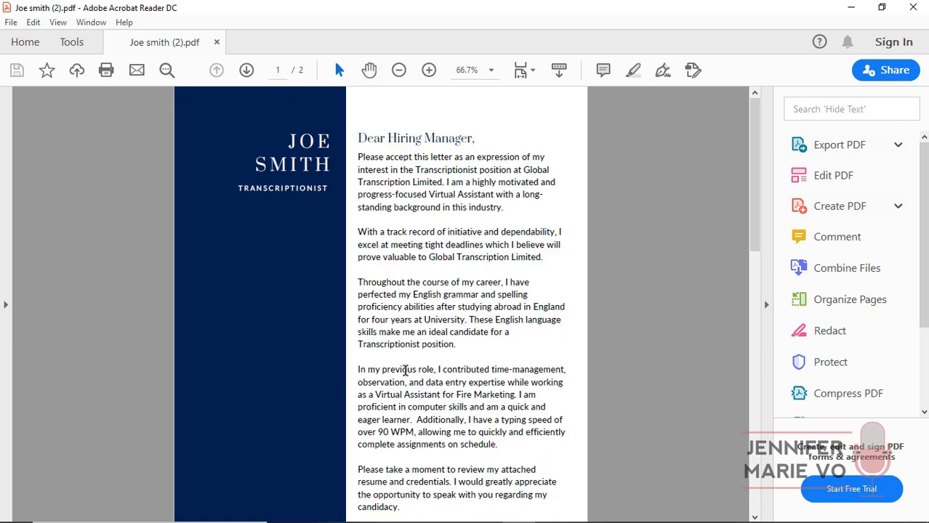
{"action": "scroll", "coordinate": [464, 317], "scroll_direction": "down", "scroll_amount": 10}
{"action": "scroll", "coordinate": [463, 312], "scroll_direction": "down", "scroll_amount": 5}
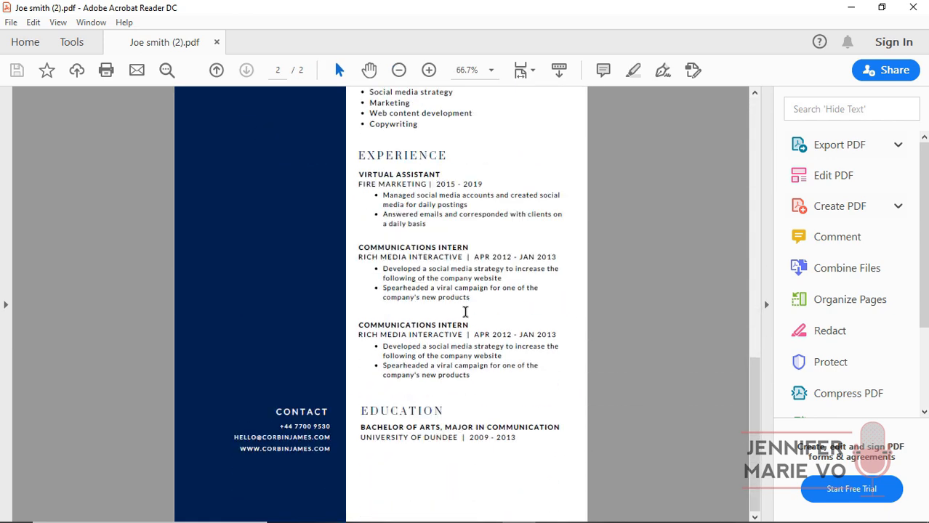
{"action": "left_click_drag", "start_coordinate": [746, 381], "coordinate": [774, 128]}
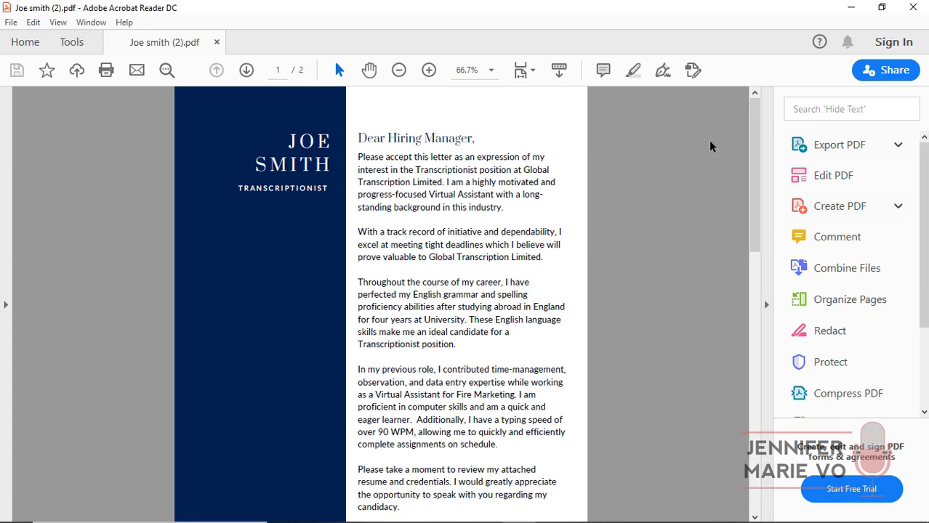
Save the PDF in a different folder as Joe-Smith-Cover-Letter-and-Resume.pdf.
{"action": "left_click", "coordinate": [11, 22]}
{"action": "left_click", "coordinate": [62, 127]}
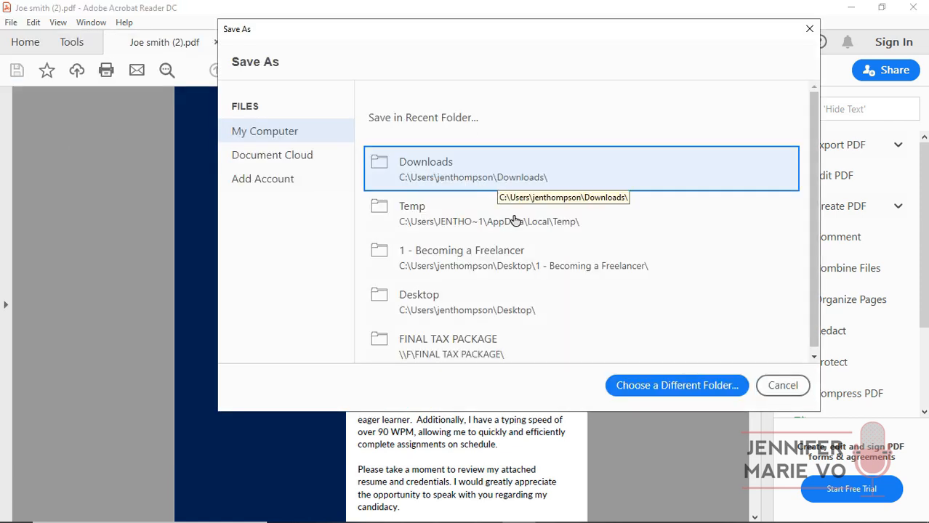
{"action": "left_click", "coordinate": [566, 257]}
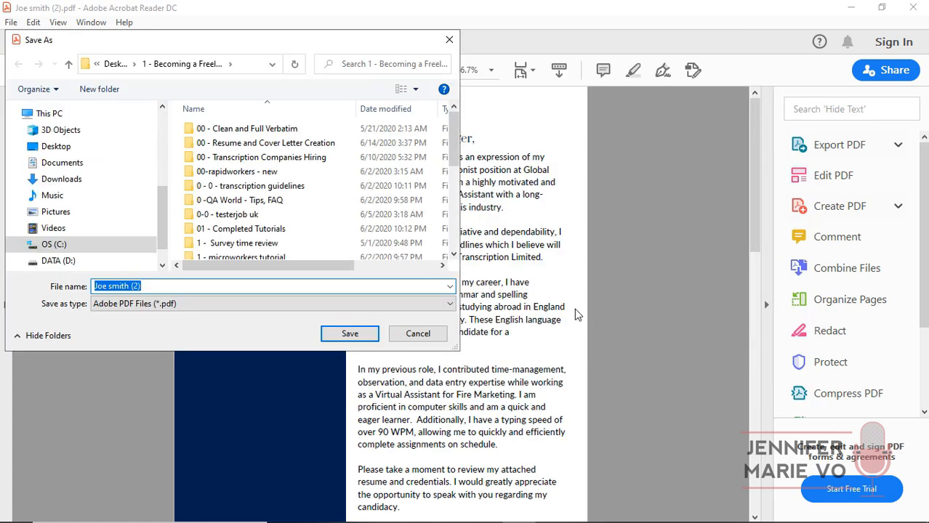
{"action": "type", "text": "Joe-Smith-Cover-Letter-and-Resume"}
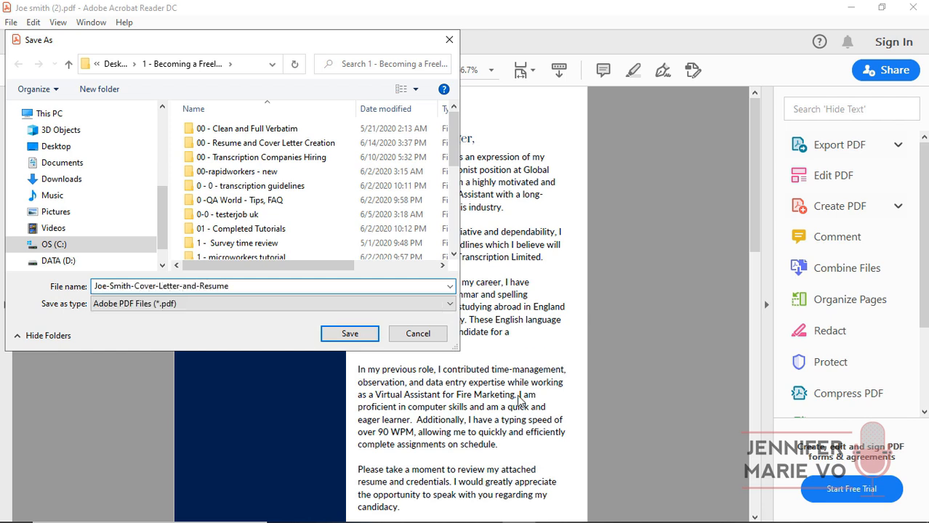
{"action": "left_click", "coordinate": [343, 332]}
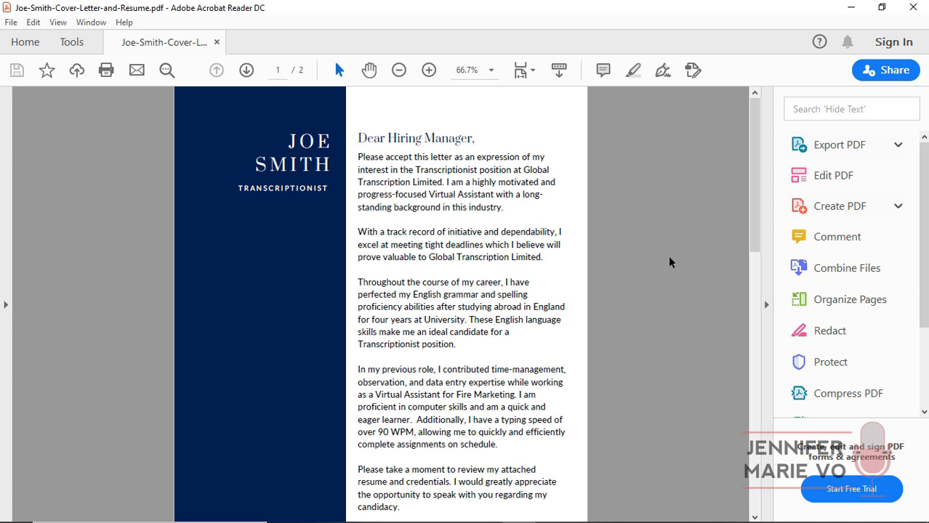
Scroll through both pages of the saved PDF and back to the top.
{"action": "scroll", "coordinate": [649, 265], "scroll_direction": "down", "scroll_amount": 10}
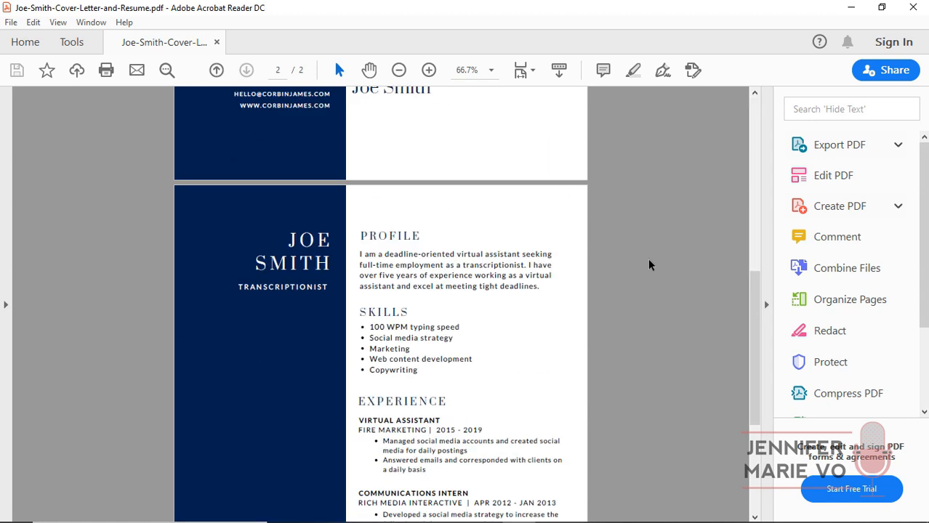
{"action": "scroll", "coordinate": [649, 265], "scroll_direction": "down", "scroll_amount": 6}
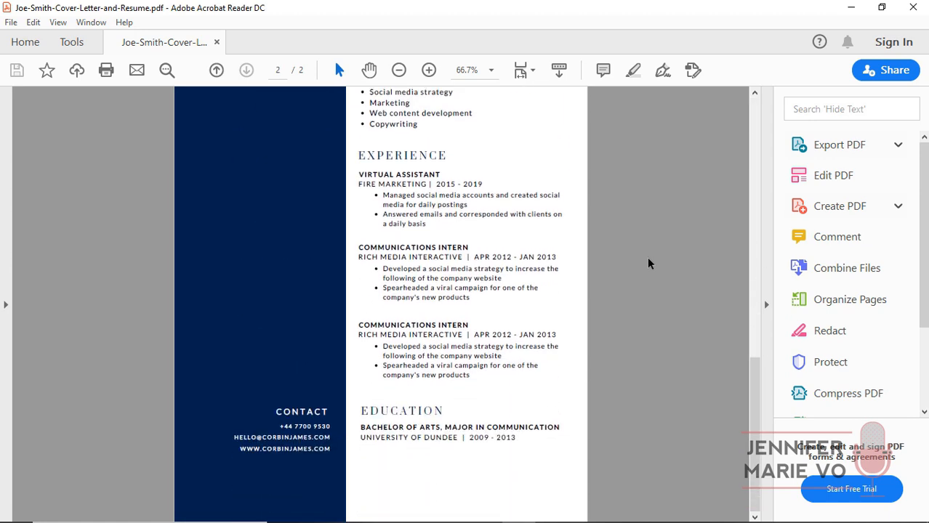
{"action": "scroll", "coordinate": [649, 265], "scroll_direction": "up", "scroll_amount": 15}
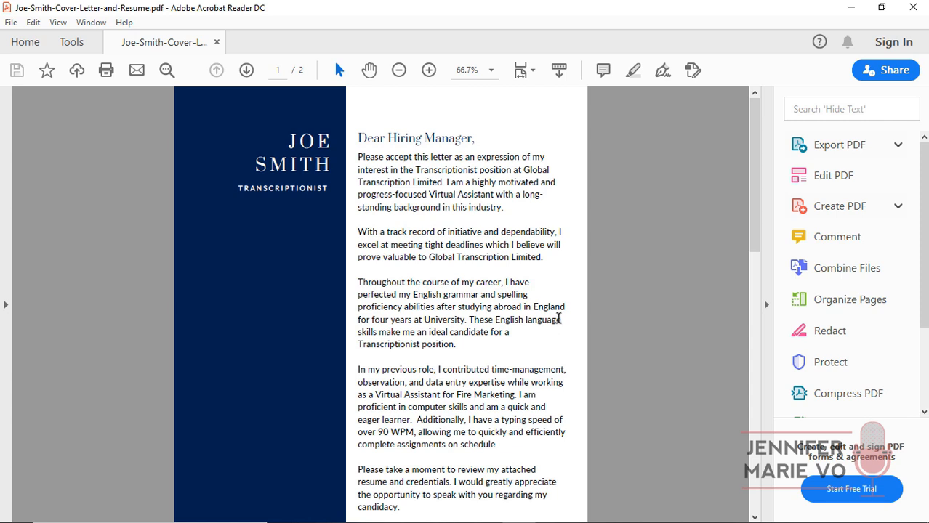
Dismiss the referral pop-up and add a blank page after the Green and White Brushstroke cover letter.
{"action": "left_click", "coordinate": [849, 9]}
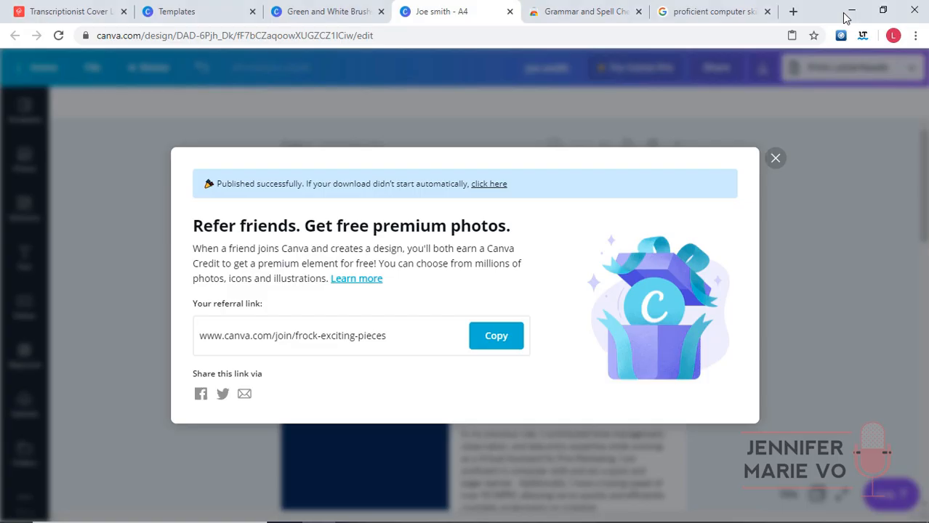
{"action": "left_click", "coordinate": [775, 158]}
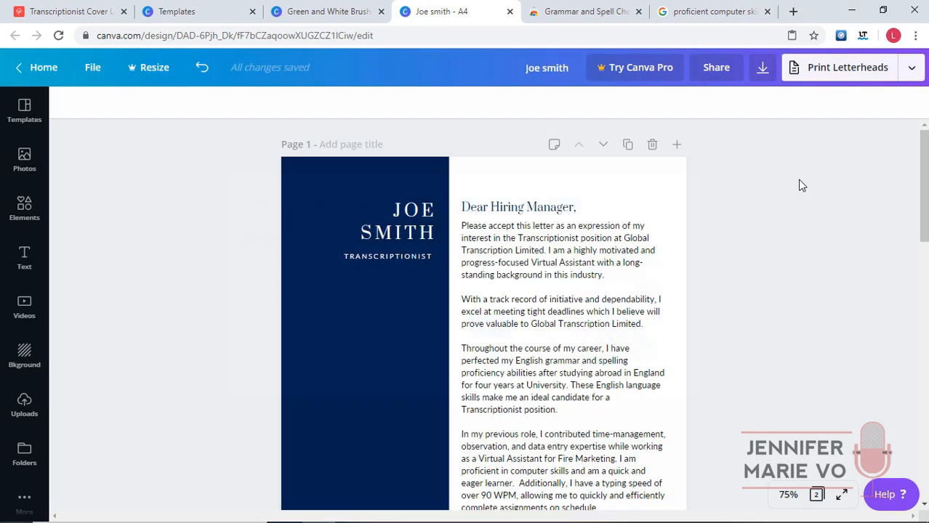
{"action": "left_click", "coordinate": [322, 11]}
{"action": "left_click", "coordinate": [590, 199]}
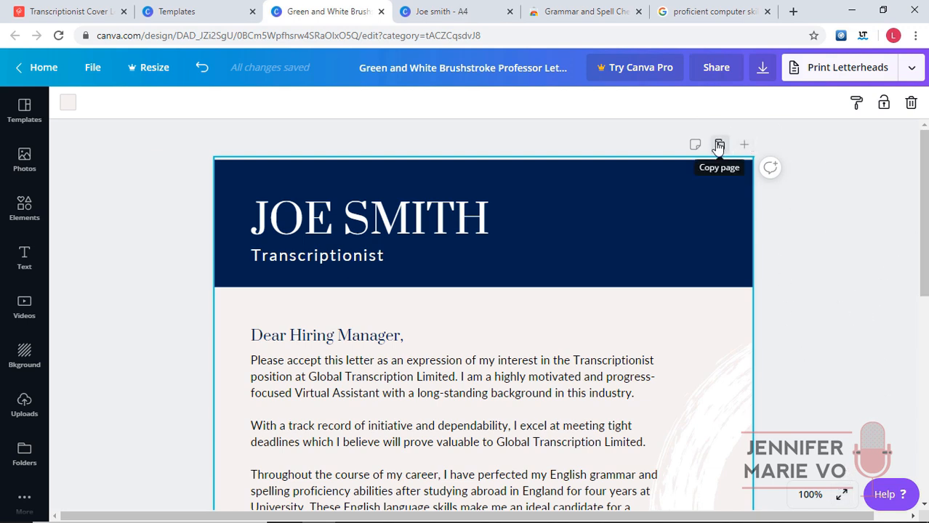
{"action": "scroll", "coordinate": [809, 363], "scroll_direction": "down", "scroll_amount": 7}
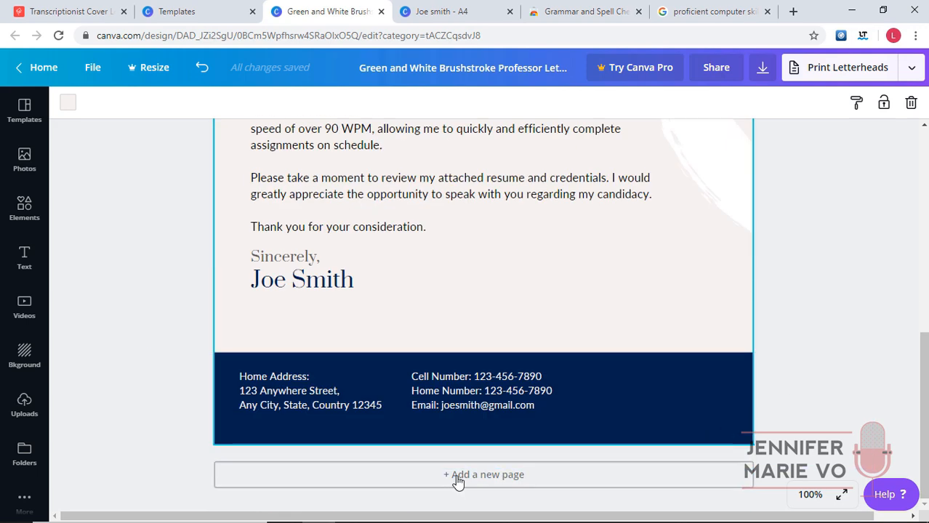
{"action": "left_click", "coordinate": [456, 481]}
Return to the Joe smith design and marquee-select the resume on page 2.
{"action": "left_click", "coordinate": [439, 10]}
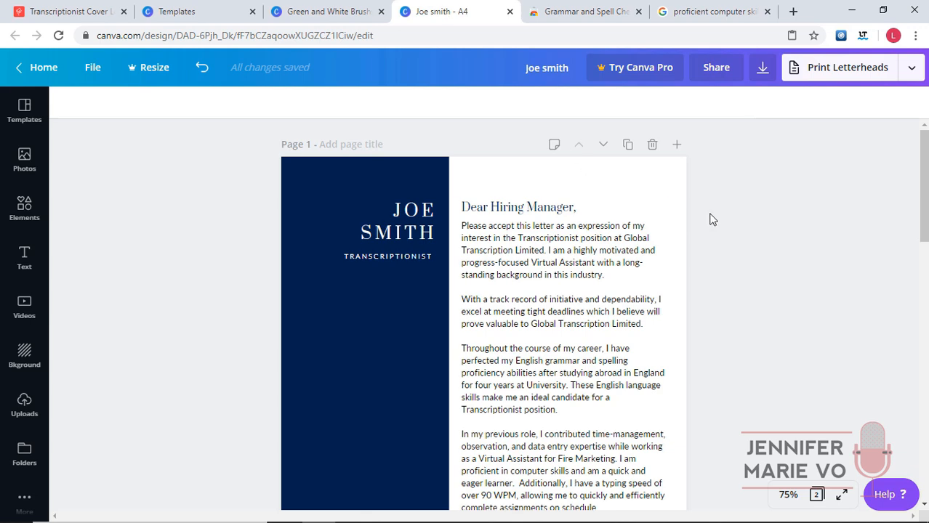
{"action": "scroll", "coordinate": [712, 219], "scroll_direction": "down", "scroll_amount": 10}
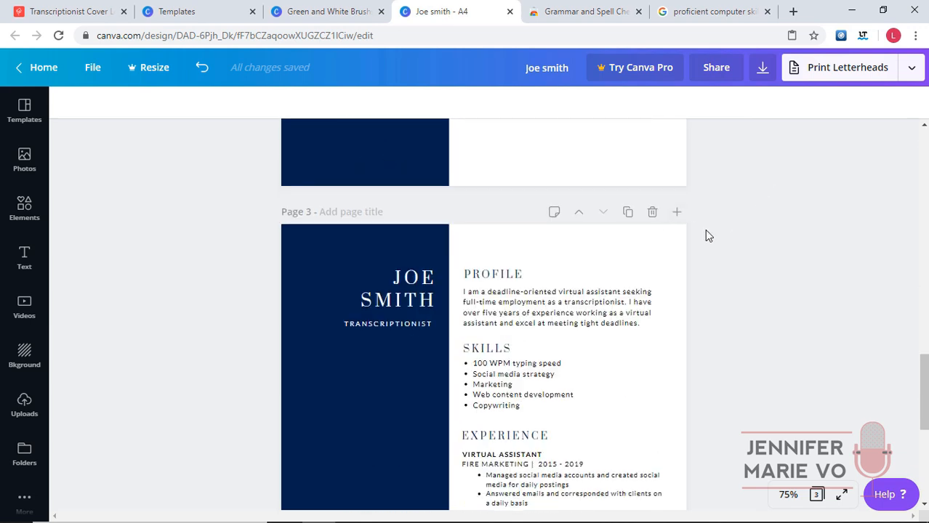
{"action": "scroll", "coordinate": [703, 222], "scroll_direction": "down", "scroll_amount": 5}
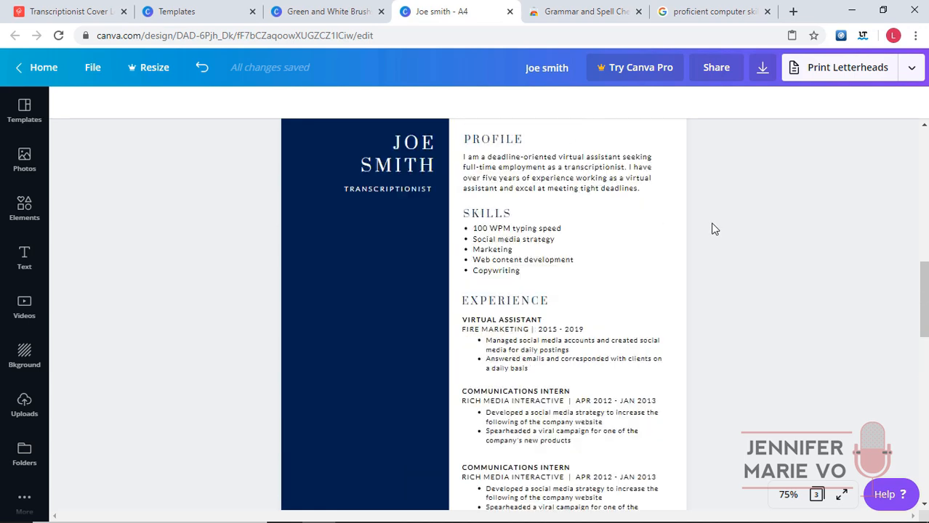
{"action": "left_click_drag", "start_coordinate": [702, 452], "coordinate": [262, 125]}
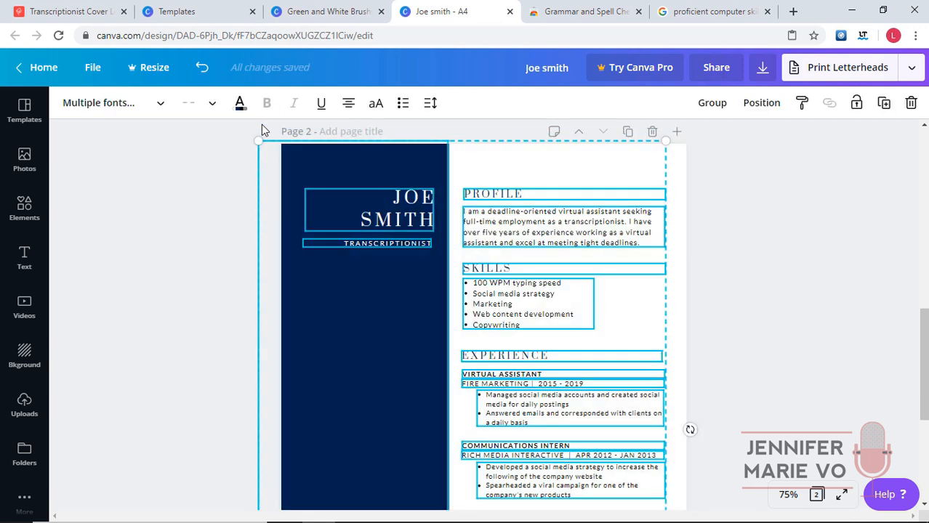
Copy the resume elements and paste them onto Page 2 of the Green and White Brushstroke design.
{"action": "right_click", "coordinate": [367, 154]}
{"action": "left_click", "coordinate": [415, 178]}
{"action": "left_click", "coordinate": [356, 14]}
{"action": "scroll", "coordinate": [772, 284], "scroll_direction": "down", "scroll_amount": 2}
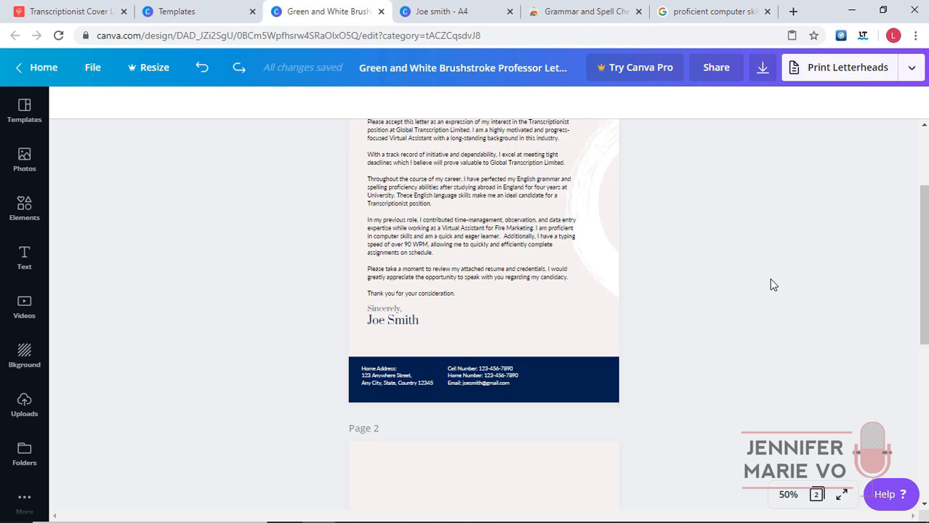
{"action": "scroll", "coordinate": [773, 285], "scroll_direction": "down", "scroll_amount": 3}
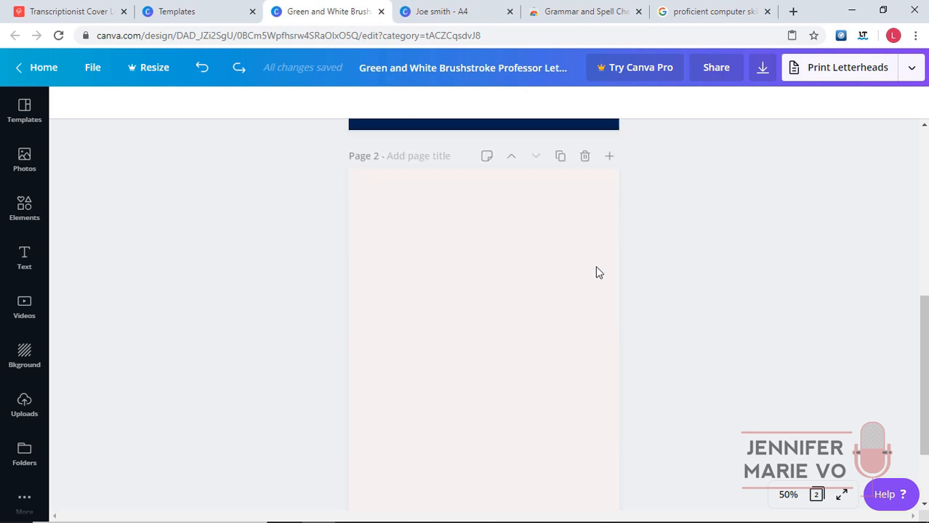
{"action": "right_click", "coordinate": [370, 188]}
{"action": "left_click", "coordinate": [387, 235]}
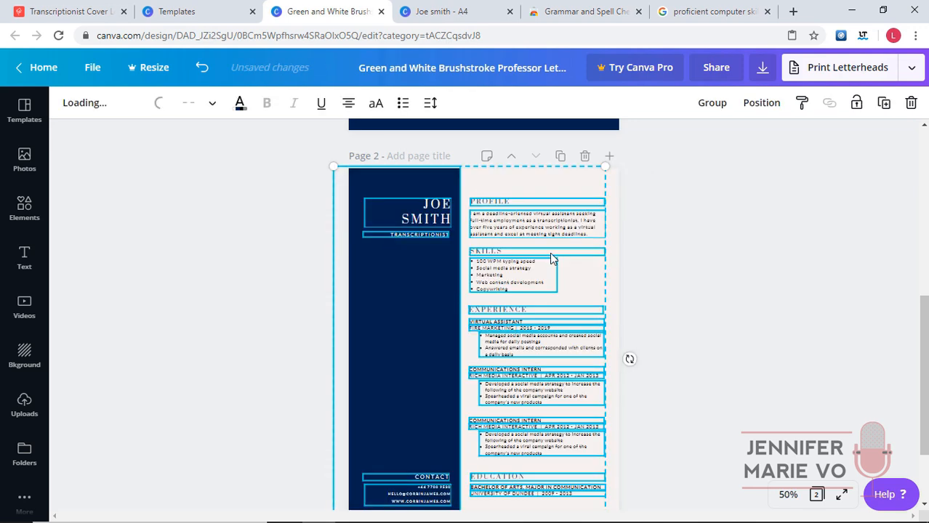
{"action": "left_click", "coordinate": [689, 251]}
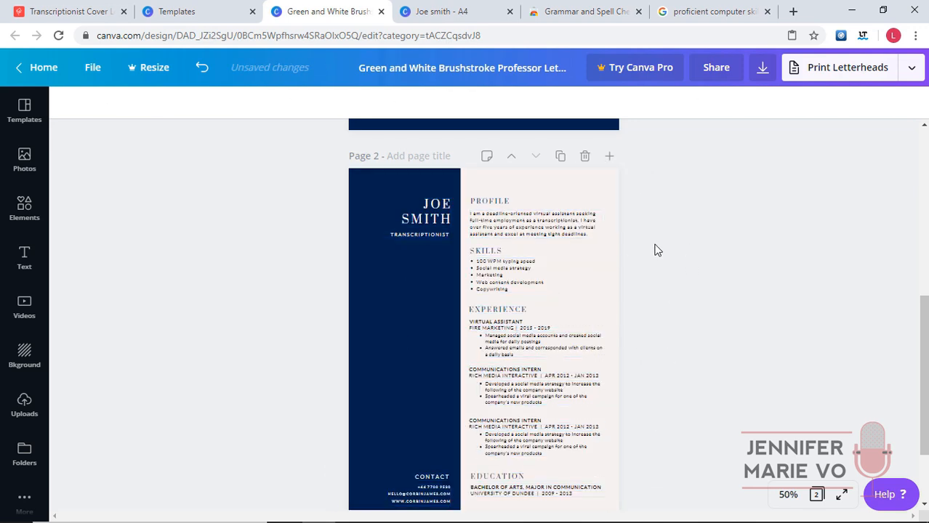
{"action": "scroll", "coordinate": [691, 262], "scroll_direction": "up", "scroll_amount": 5}
{"action": "scroll", "coordinate": [691, 262], "scroll_direction": "down", "scroll_amount": 6}
{"action": "scroll", "coordinate": [647, 287], "scroll_direction": "up", "scroll_amount": 3}
{"action": "left_click", "coordinate": [614, 318]}
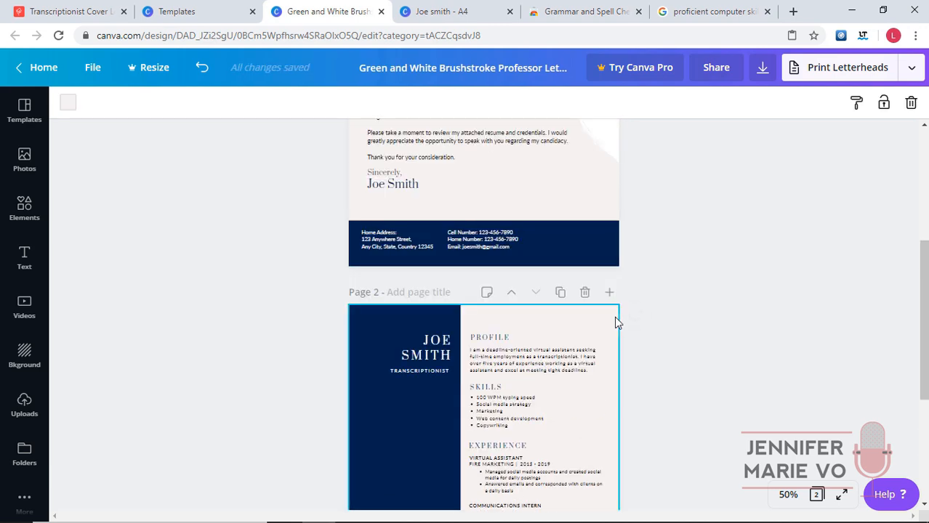
Delete the pink brushstroke background image from the cover letter page, leaving it plain white.
{"action": "left_click", "coordinate": [674, 319]}
{"action": "scroll", "coordinate": [664, 326], "scroll_direction": "down", "scroll_amount": 2}
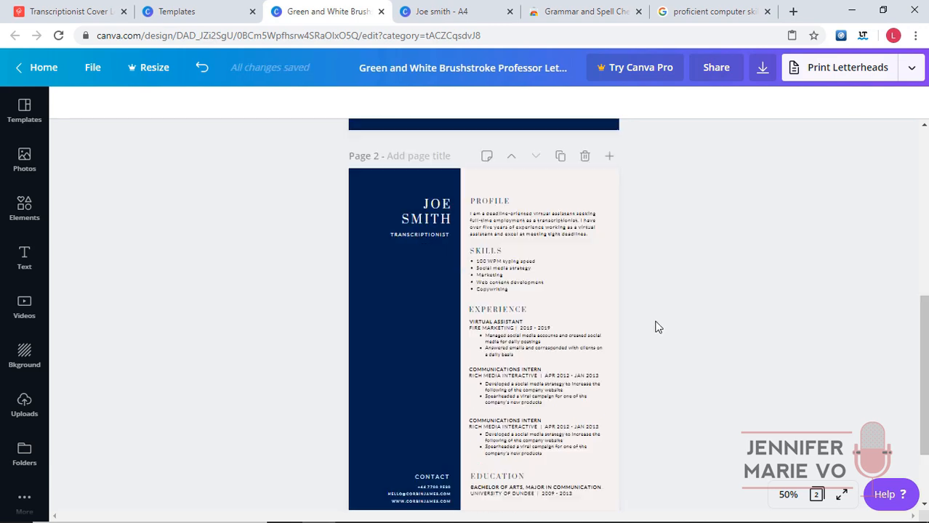
{"action": "scroll", "coordinate": [743, 349], "scroll_direction": "up", "scroll_amount": 5}
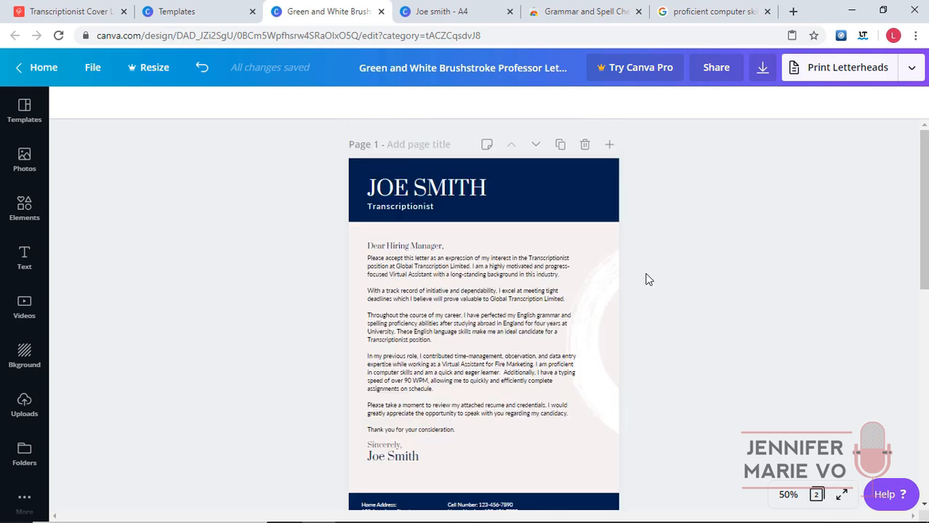
{"action": "left_click", "coordinate": [613, 273]}
{"action": "mouse_move", "coordinate": [607, 290]}
{"action": "left_mouse_down"}
{"action": "mouse_move", "coordinate": [819, 298]}
{"action": "mouse_move", "coordinate": [637, 294]}
{"action": "mouse_move", "coordinate": [606, 283]}
{"action": "left_mouse_up"}
{"action": "left_click", "coordinate": [520, 240]}
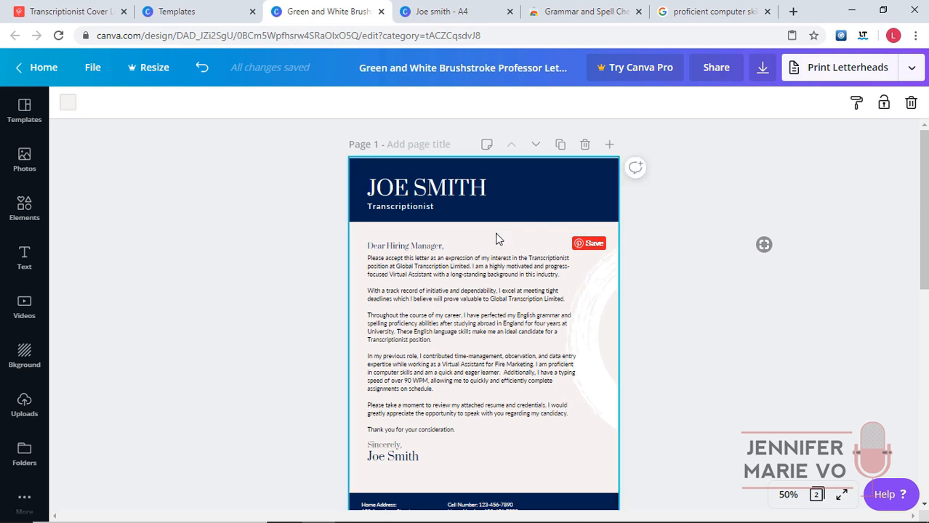
{"action": "key", "text": "Delete"}
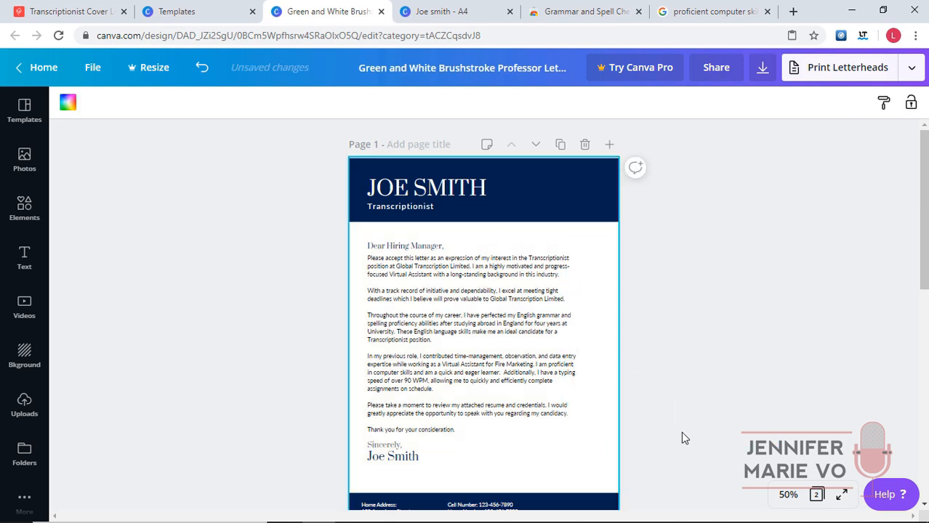
Delete the stray image lying beside the page.
{"action": "left_click", "coordinate": [608, 308]}
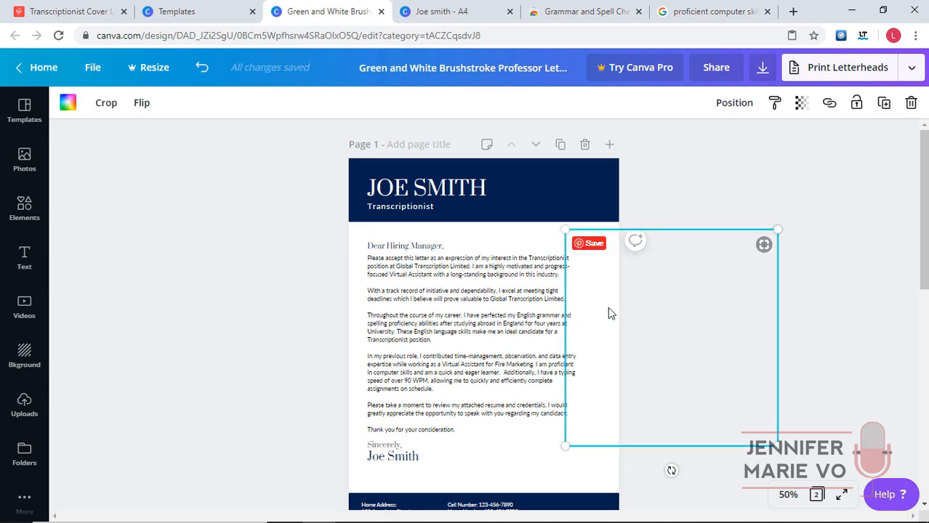
{"action": "key", "text": "Delete"}
{"action": "scroll", "coordinate": [611, 324], "scroll_direction": "down", "scroll_amount": 5}
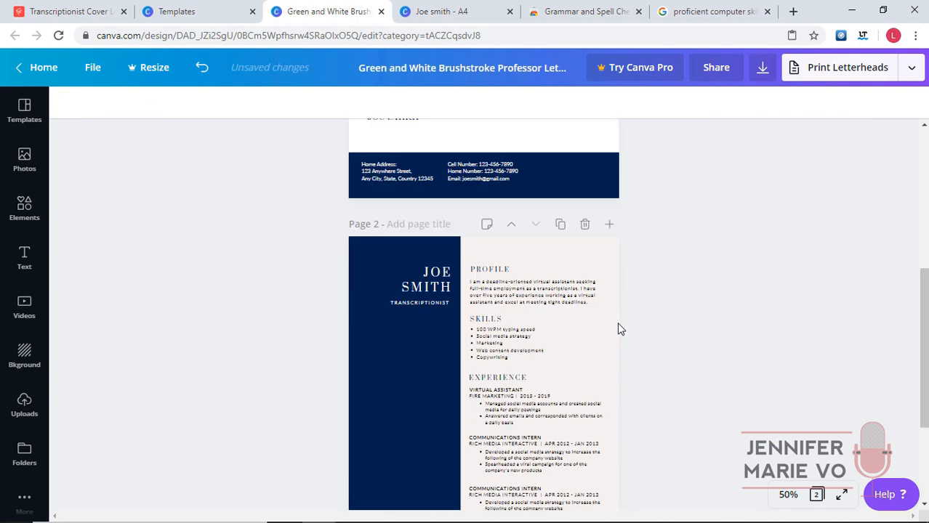
{"action": "left_click", "coordinate": [606, 259]}
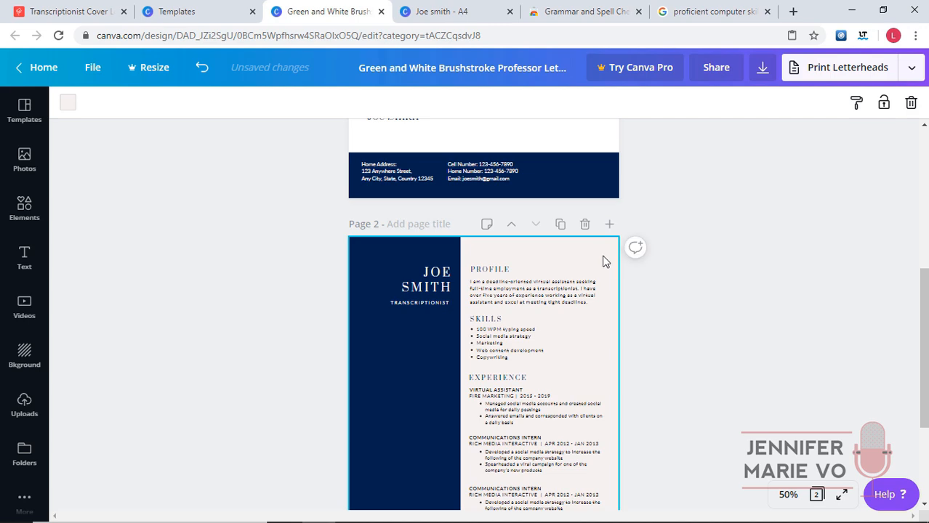
{"action": "left_click", "coordinate": [692, 295]}
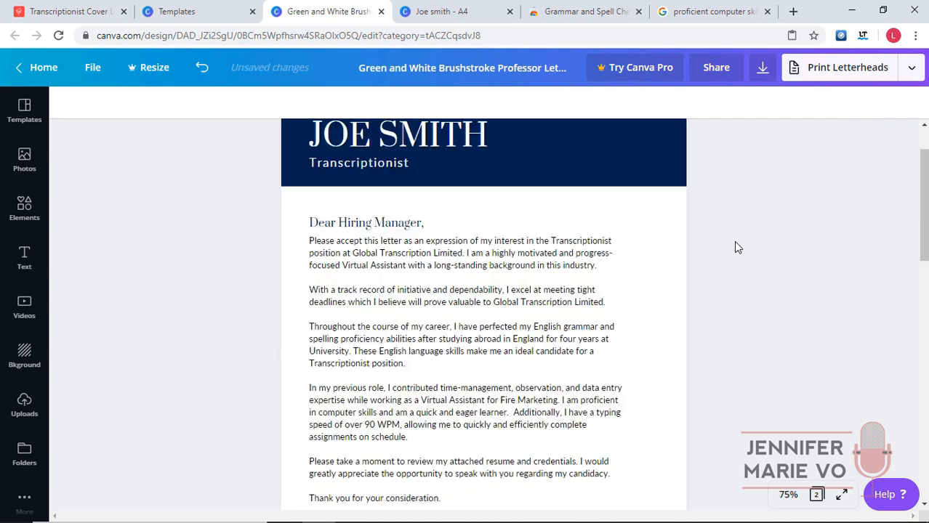
{"action": "scroll", "coordinate": [733, 240], "scroll_direction": "up", "scroll_amount": 1}
{"action": "scroll", "coordinate": [690, 185], "scroll_direction": "down", "scroll_amount": 2}
{"action": "scroll", "coordinate": [686, 178], "scroll_direction": "up", "scroll_amount": 2}
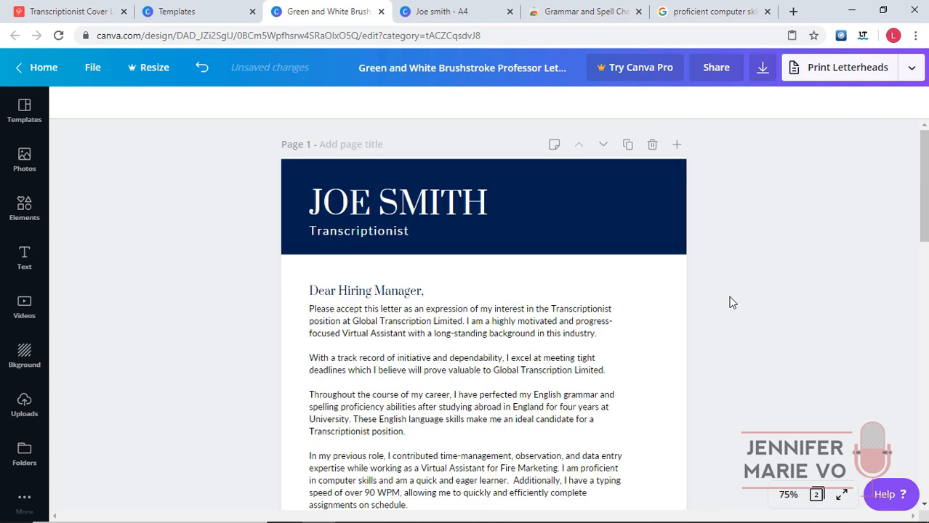
{"action": "scroll", "coordinate": [730, 296], "scroll_direction": "down", "scroll_amount": 7}
{"action": "scroll", "coordinate": [733, 283], "scroll_direction": "down", "scroll_amount": 3}
{"action": "scroll", "coordinate": [730, 282], "scroll_direction": "up", "scroll_amount": 10}
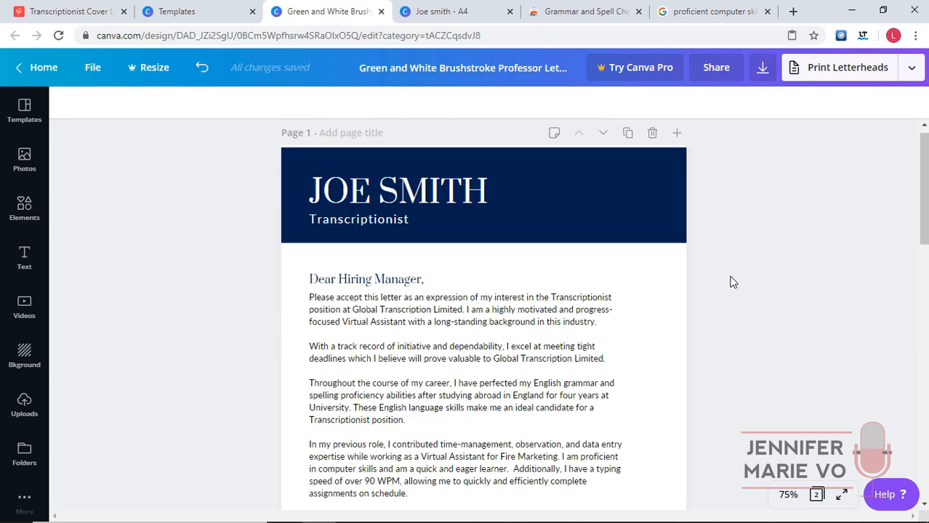
{"action": "left_click", "coordinate": [634, 206]}
{"action": "left_click_drag", "start_coordinate": [466, 162], "coordinate": [466, 168]}
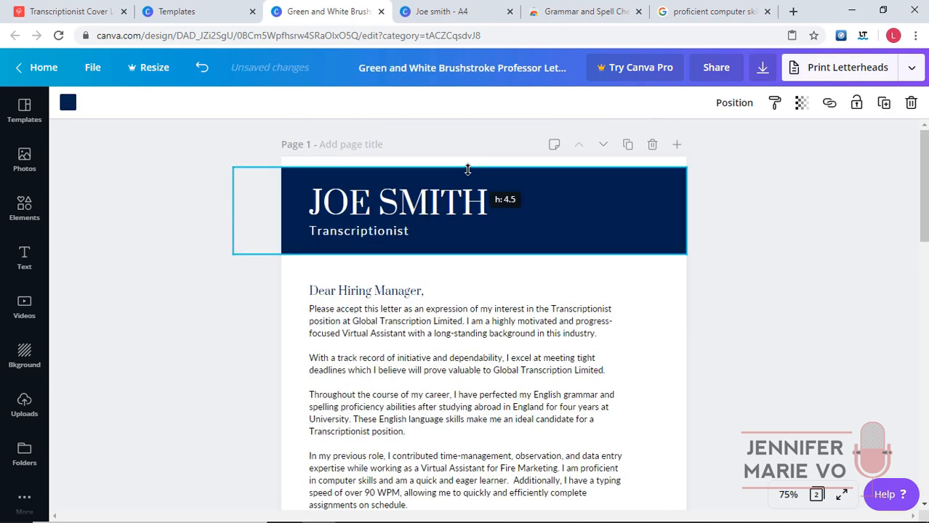
{"action": "left_click_drag", "start_coordinate": [460, 254], "coordinate": [460, 248]}
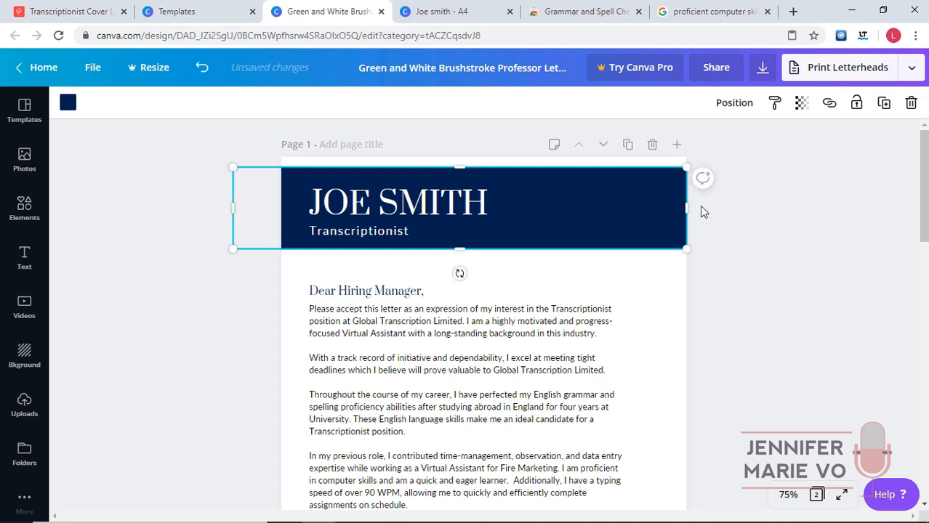
{"action": "left_click_drag", "start_coordinate": [636, 204], "coordinate": [612, 204]}
{"action": "left_click", "coordinate": [819, 234]}
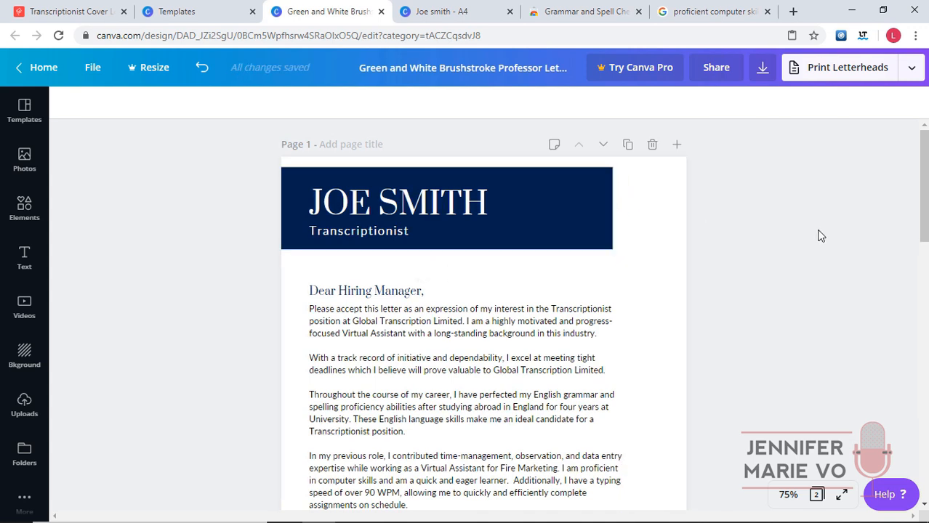
{"action": "left_click", "coordinate": [201, 67]}
{"action": "left_click", "coordinate": [201, 66]}
{"action": "left_click", "coordinate": [202, 67]}
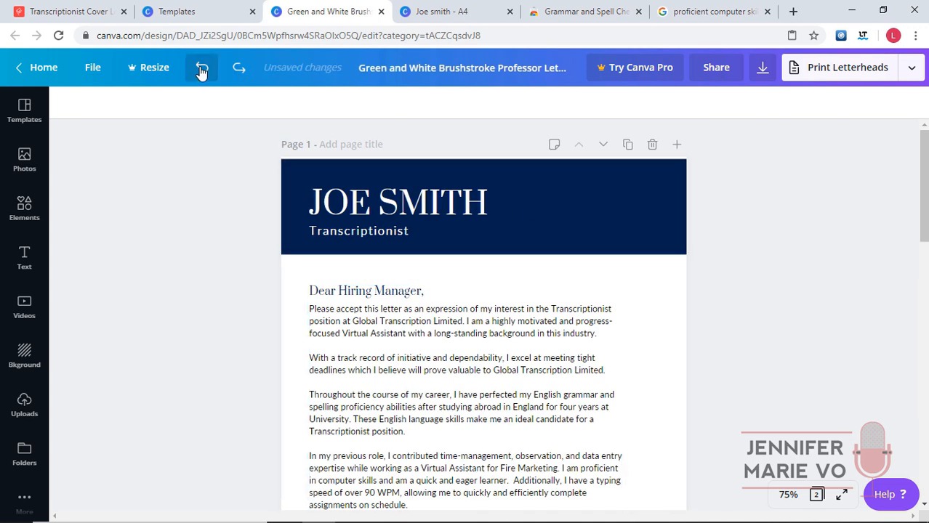
Download all pages (1–2) of the design as a PDF Print file.
{"action": "left_click", "coordinate": [762, 67]}
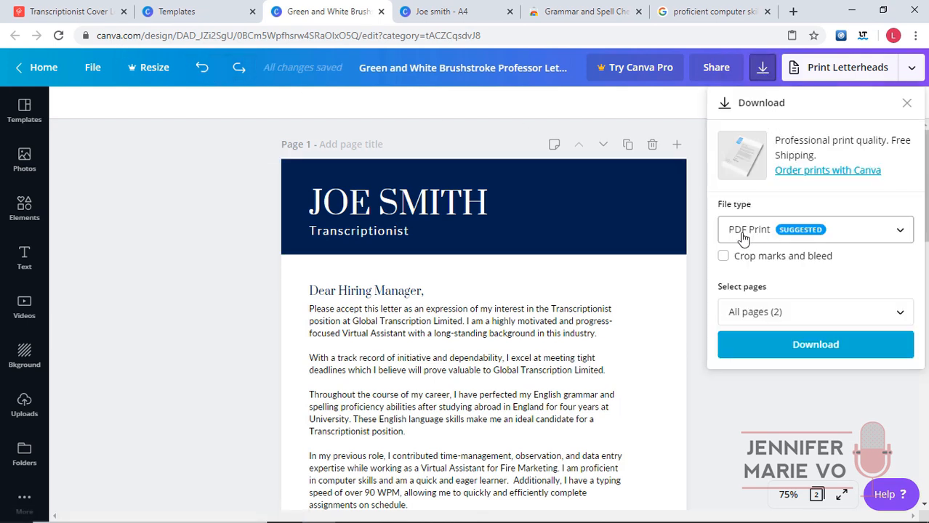
{"action": "left_click", "coordinate": [771, 311]}
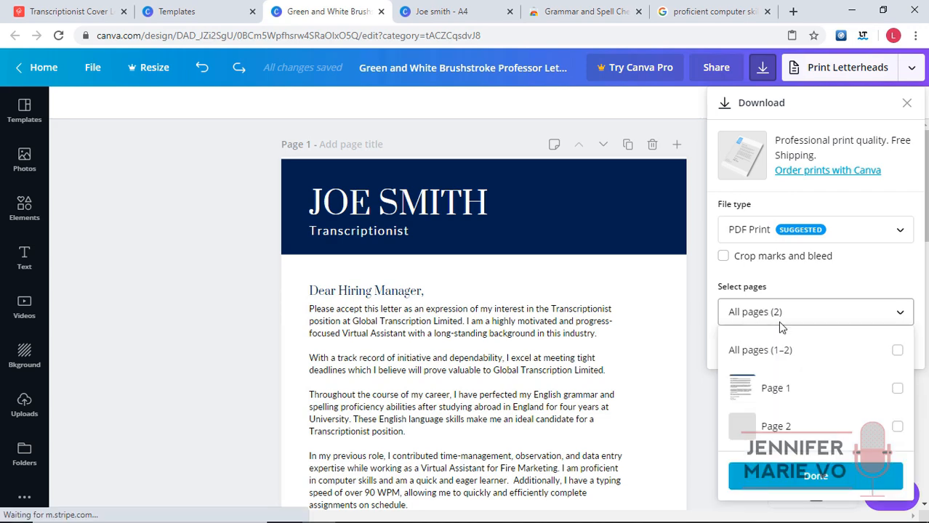
{"action": "left_click", "coordinate": [896, 350]}
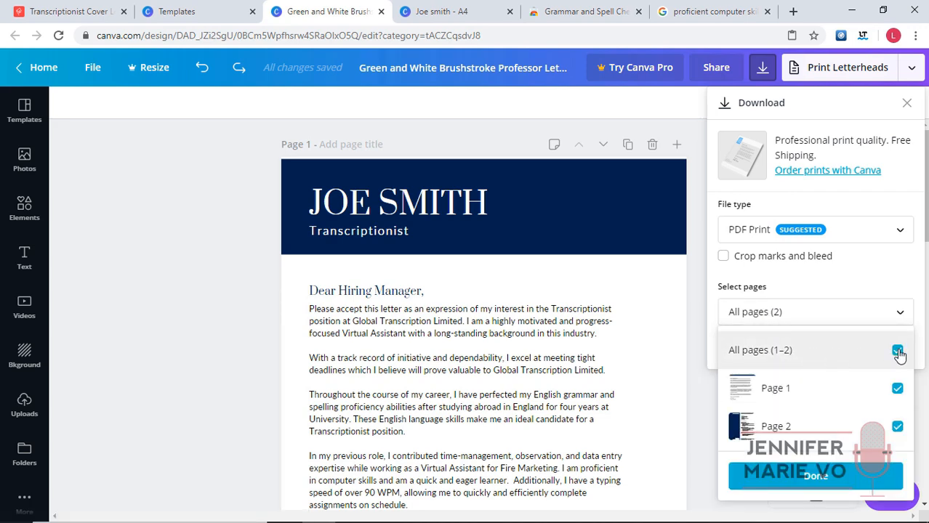
{"action": "left_click", "coordinate": [881, 281]}
{"action": "left_click", "coordinate": [873, 350]}
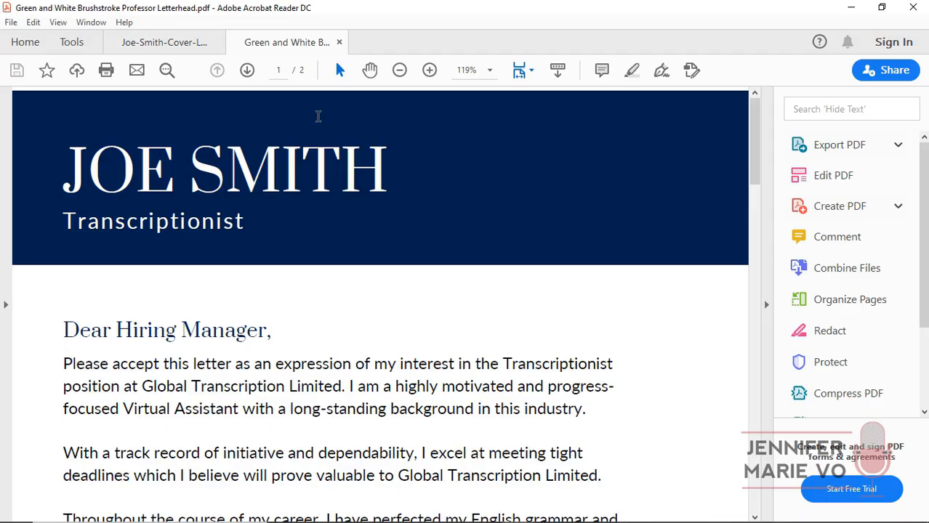
{"action": "left_click", "coordinate": [396, 76]}
{"action": "left_click", "coordinate": [396, 76]}
{"action": "left_click", "coordinate": [396, 76]}
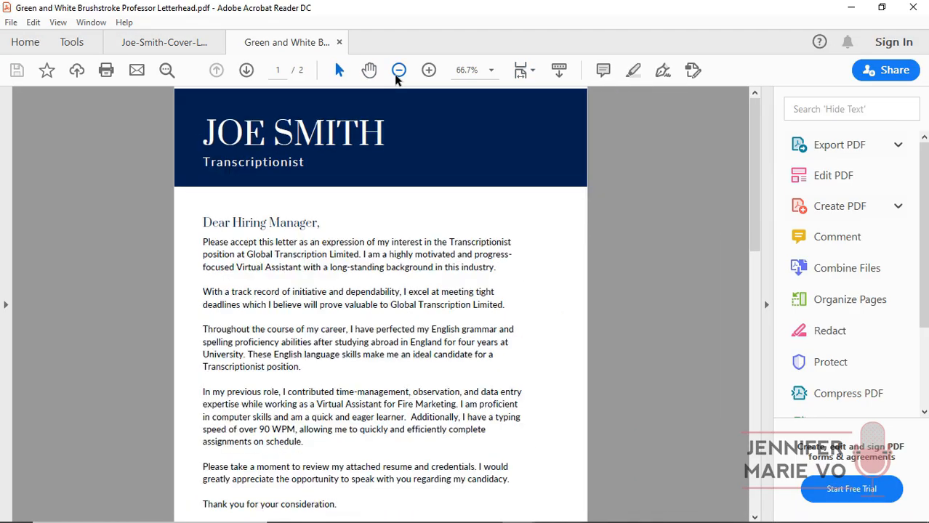
{"action": "left_click", "coordinate": [396, 76]}
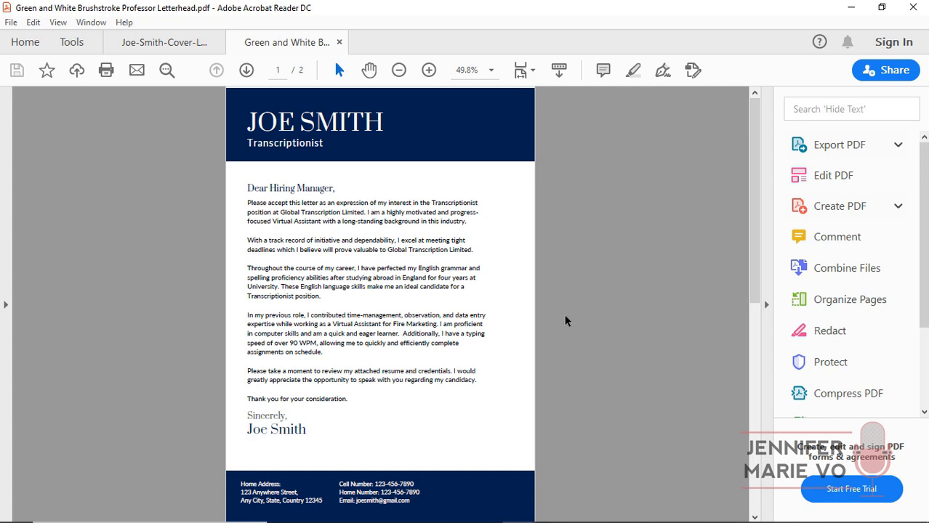
{"action": "scroll", "coordinate": [457, 124], "scroll_direction": "down", "scroll_amount": 1}
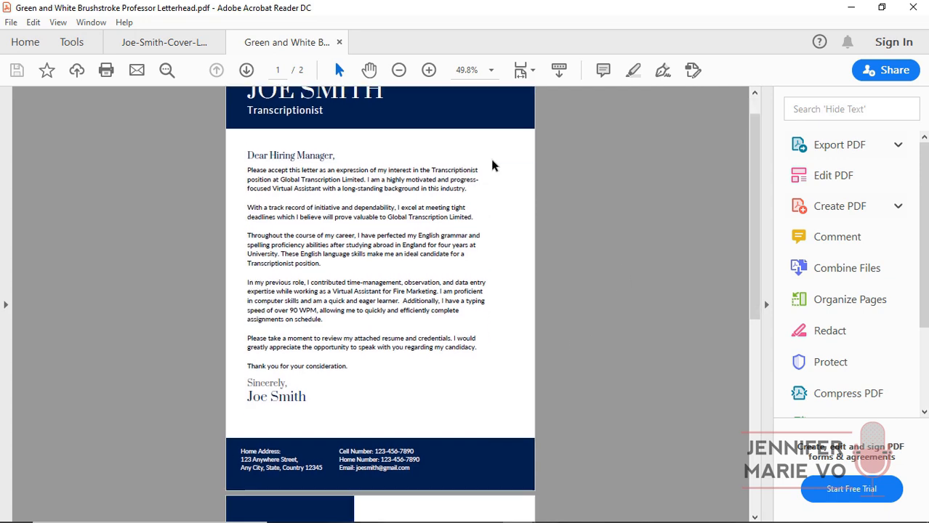
{"action": "scroll", "coordinate": [491, 160], "scroll_direction": "down", "scroll_amount": 5}
{"action": "scroll", "coordinate": [491, 166], "scroll_direction": "down", "scroll_amount": 4}
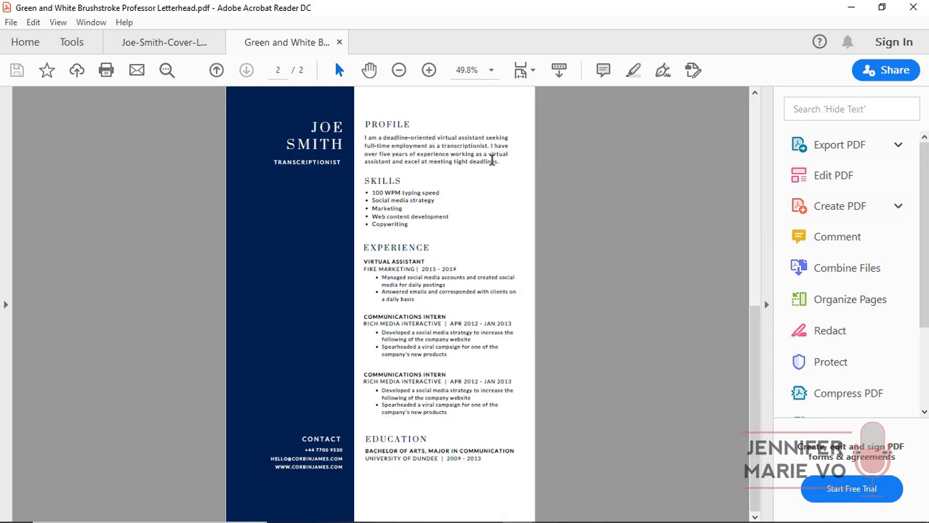
{"action": "scroll", "coordinate": [505, 171], "scroll_direction": "up", "scroll_amount": 8}
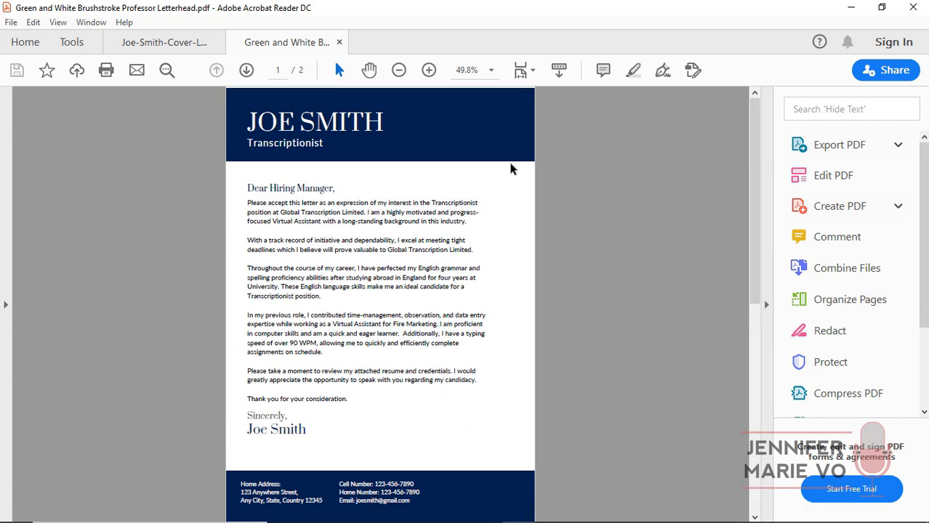
{"action": "left_click", "coordinate": [164, 42]}
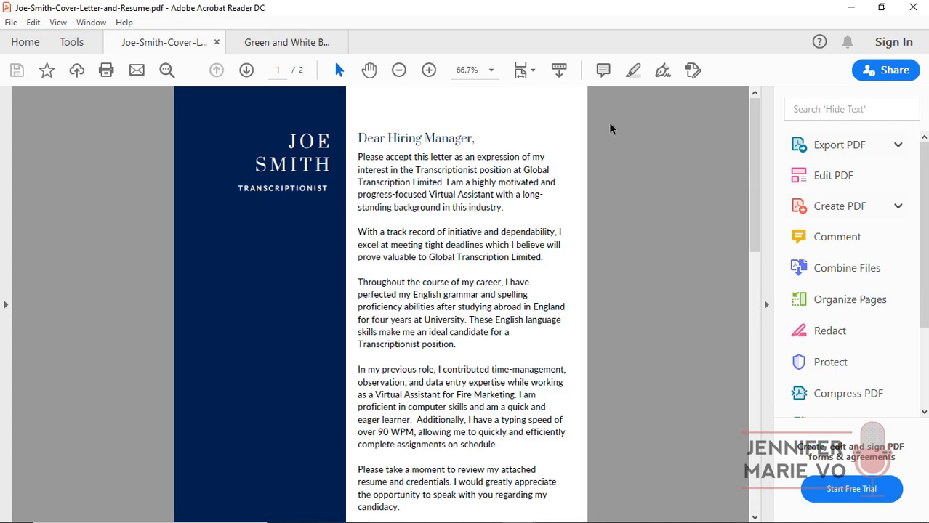
{"action": "scroll", "coordinate": [643, 149], "scroll_direction": "down", "scroll_amount": 10}
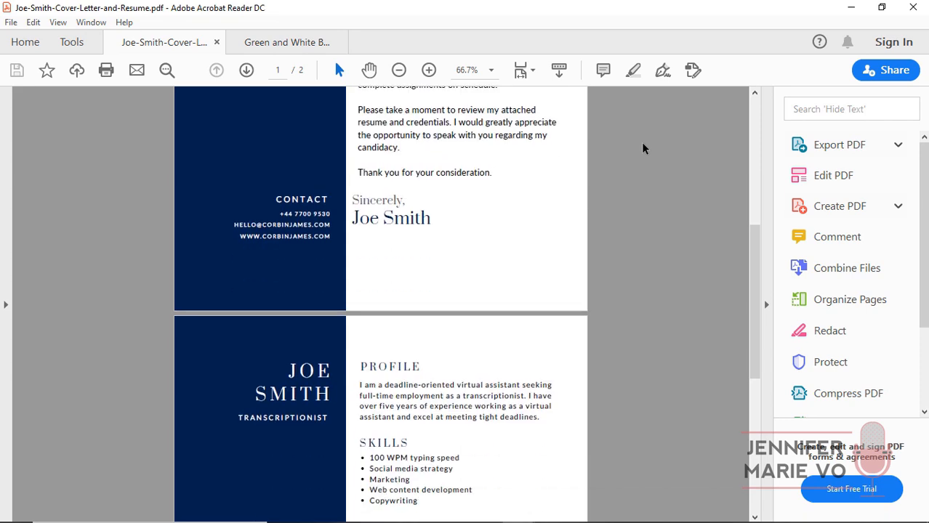
{"action": "scroll", "coordinate": [642, 148], "scroll_direction": "up", "scroll_amount": 10}
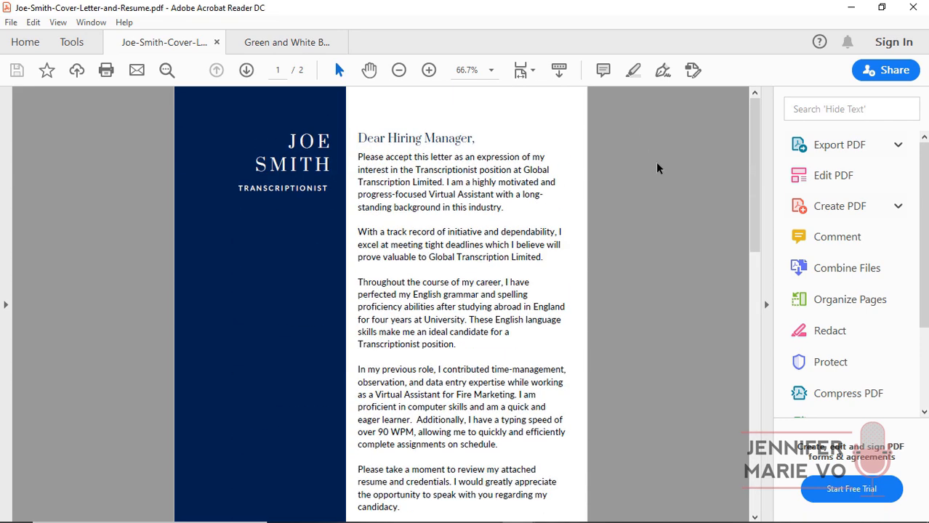
{"action": "left_click", "coordinate": [276, 43]}
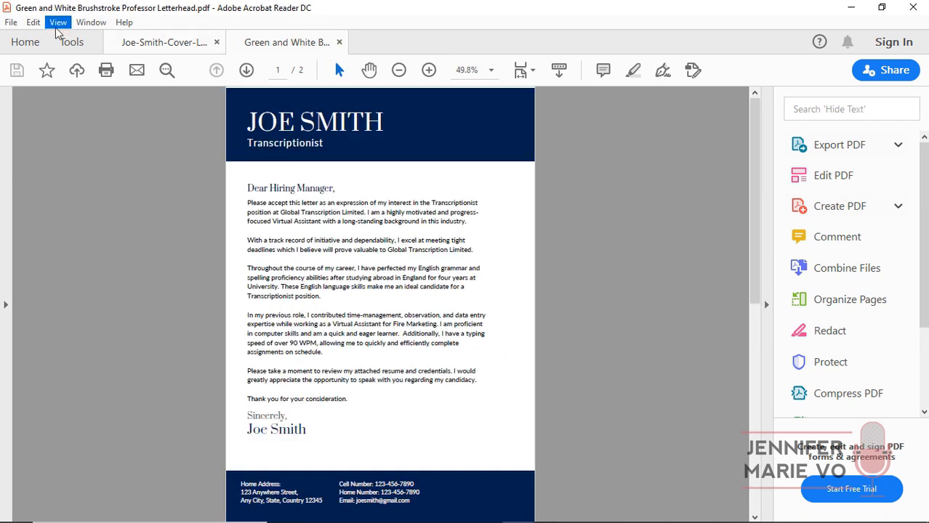
Save the PDF to a chosen folder as Joe-Smith-Cover-Letter-and-Resume2.pdf.
{"action": "left_click", "coordinate": [10, 22]}
{"action": "left_click", "coordinate": [43, 126]}
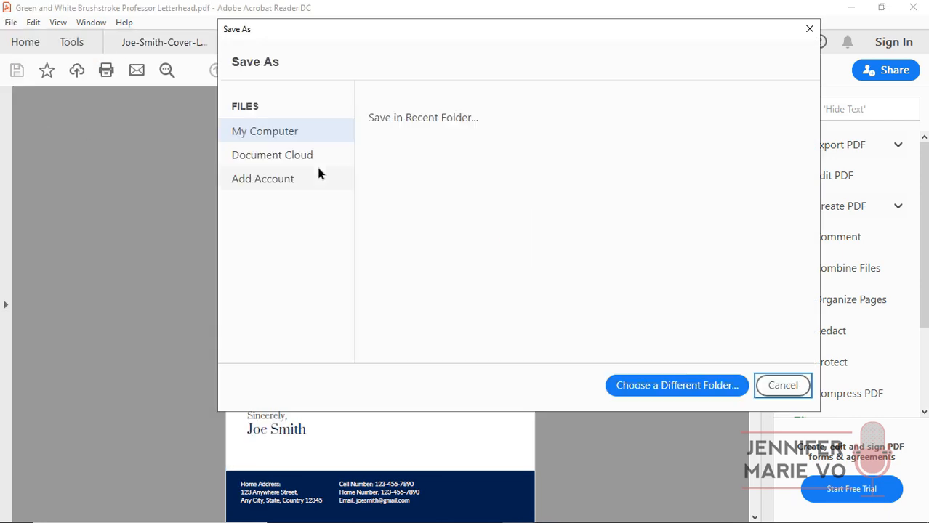
{"action": "left_click", "coordinate": [463, 211]}
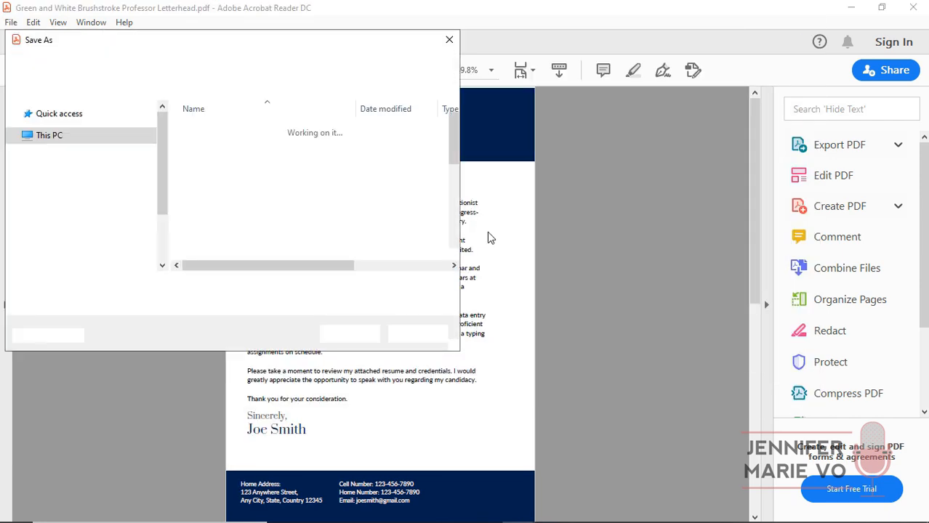
{"action": "type", "text": "Joe"}
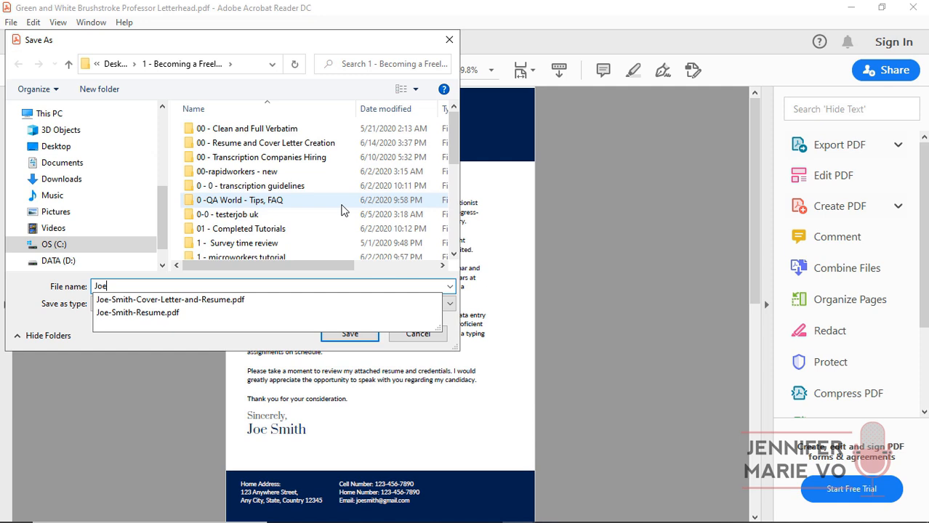
{"action": "left_click", "coordinate": [218, 300]}
{"action": "left_click", "coordinate": [229, 286]}
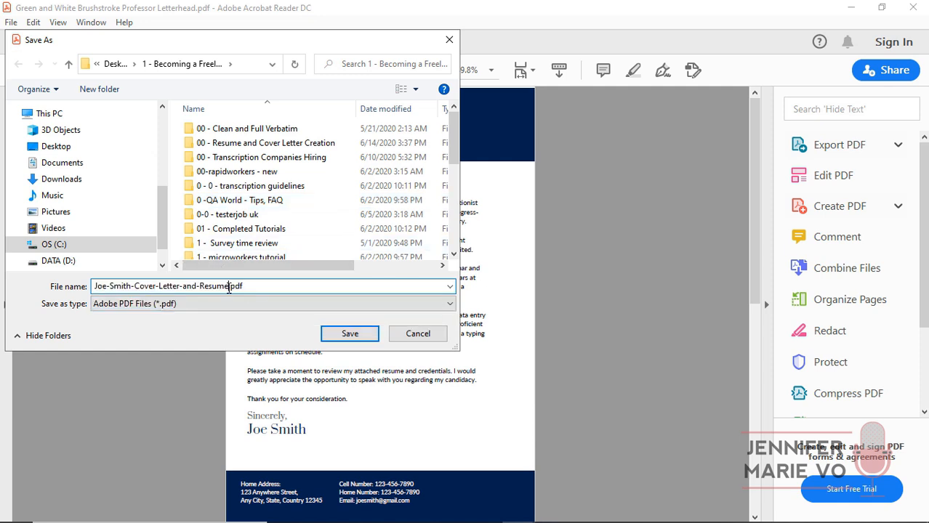
{"action": "type", "text": "2"}
{"action": "key", "text": "Return"}
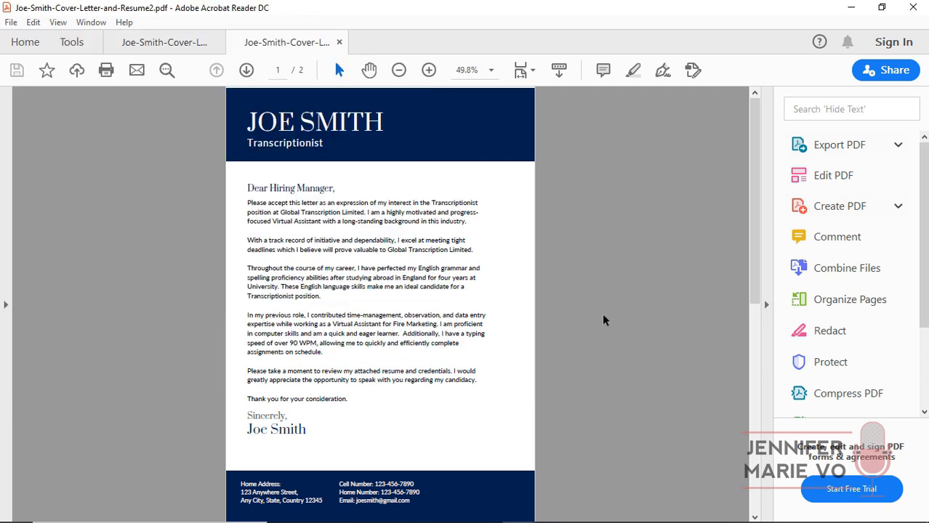